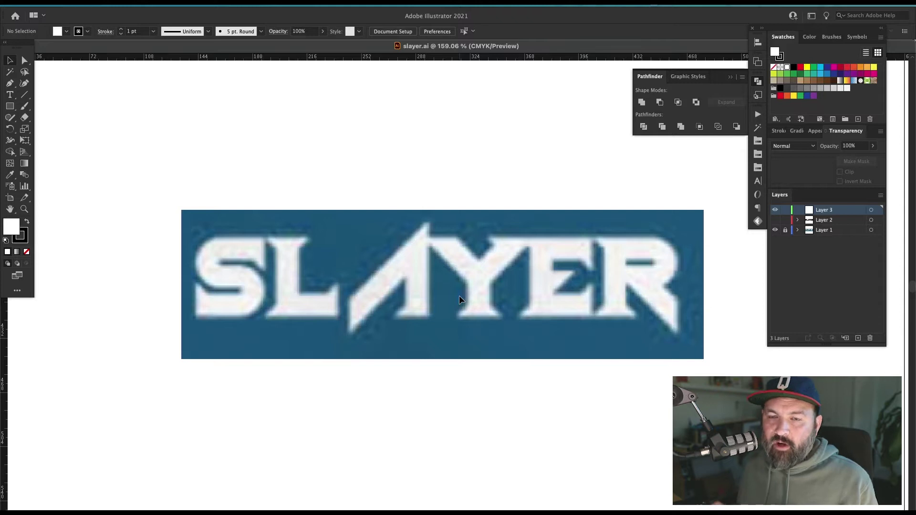
Place horizontal guides along the upper and lower edges of the SLAYER lettering and lock them
scroll(475, 327, down, 2)
scroll(474, 327, right, 2)
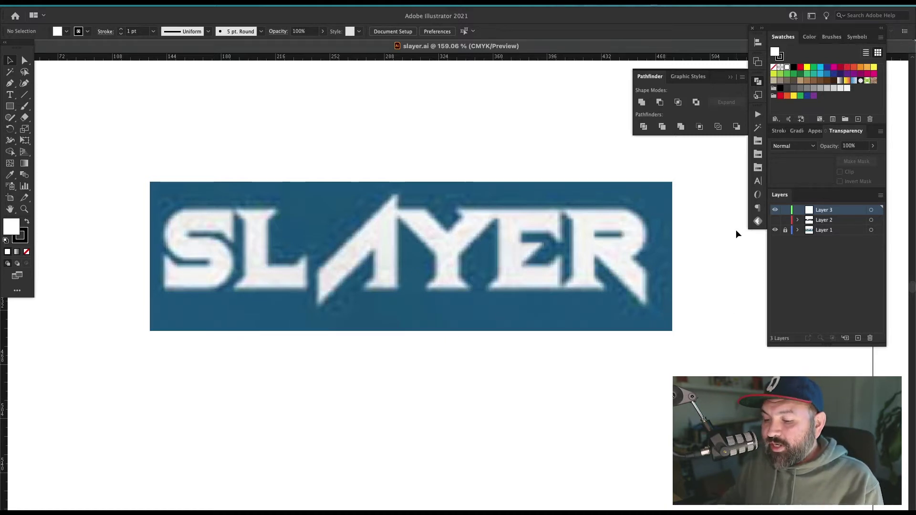
click(730, 77)
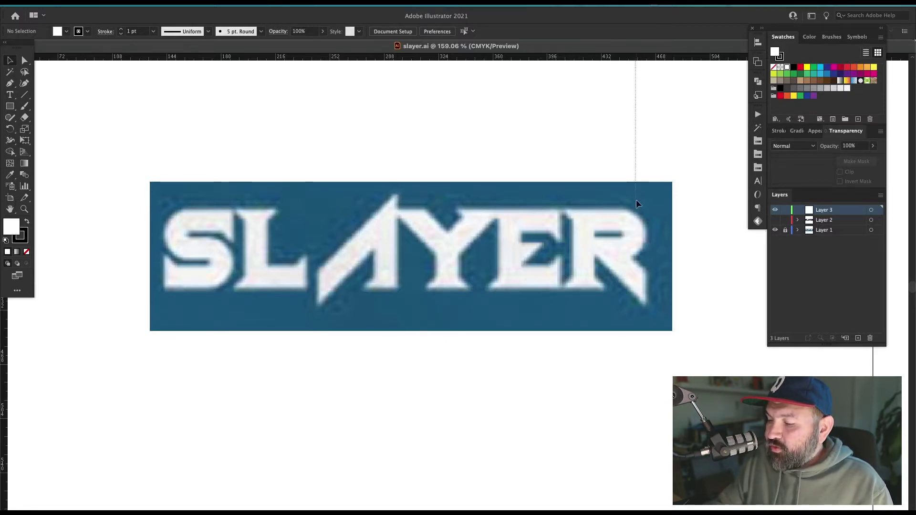
drag(633, 61, 635, 85)
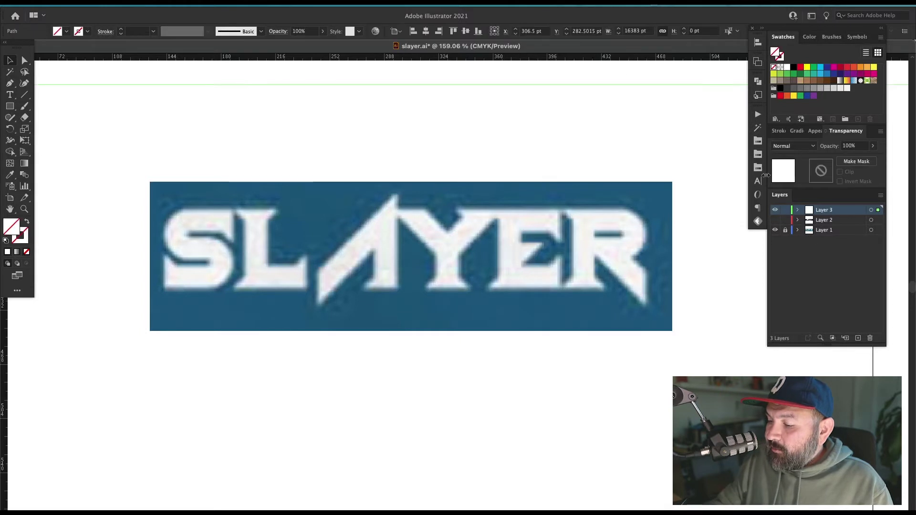
drag(691, 85, 687, 209)
drag(681, 61, 635, 289)
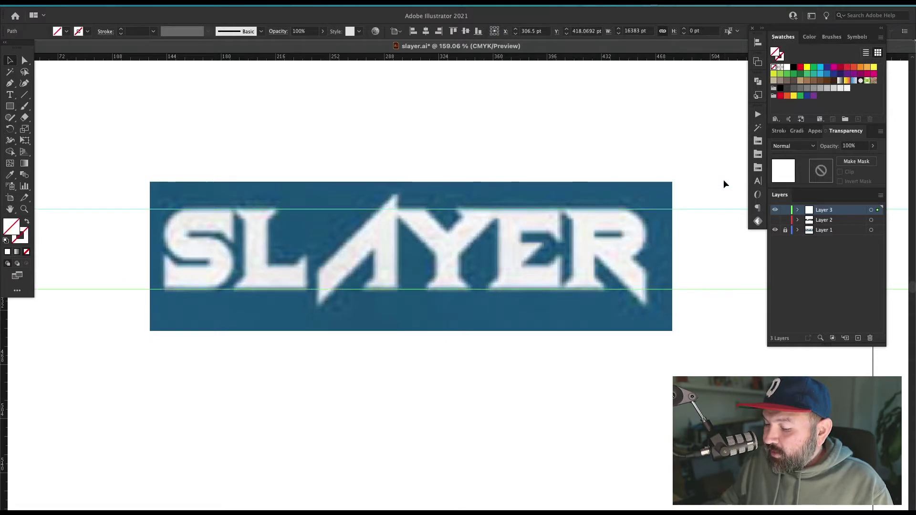
key(super+a)
key(super+2)
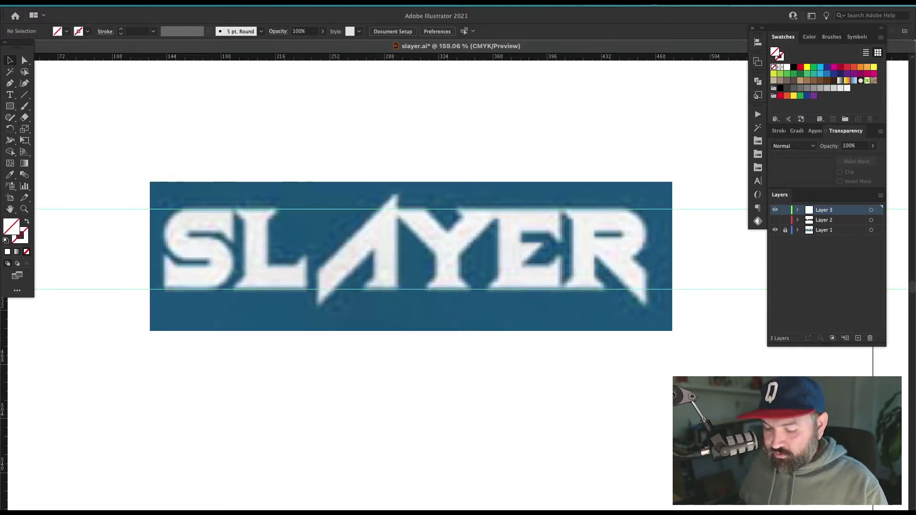
Draw a square of about 11.8 pt over the E's lower-left foot with a red stroke and no fill
drag(493, 315, 579, 315)
drag(601, 350, 579, 350)
drag(552, 219, 596, 225)
drag(596, 304, 539, 358)
key(m)
drag(591, 256, 629, 299)
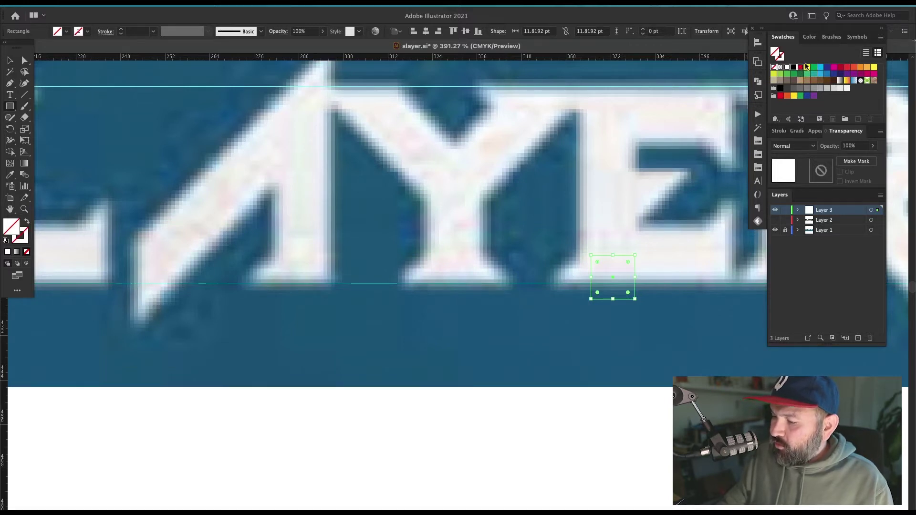
click(807, 80)
click(801, 67)
key(shift+x)
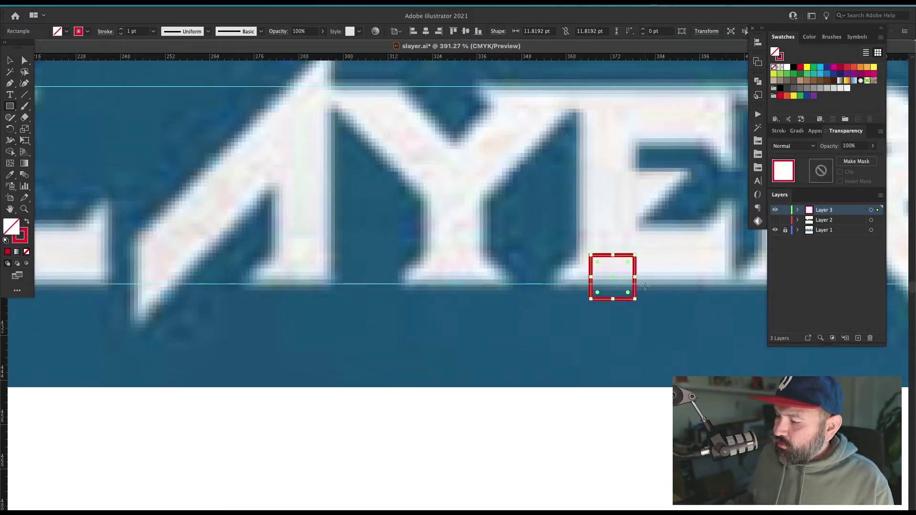
Rotate the square 45° into a diamond and centre it on the lower guide, its upper-left edge matching the E's slanted serif
key(r)
drag(642, 210, 681, 250)
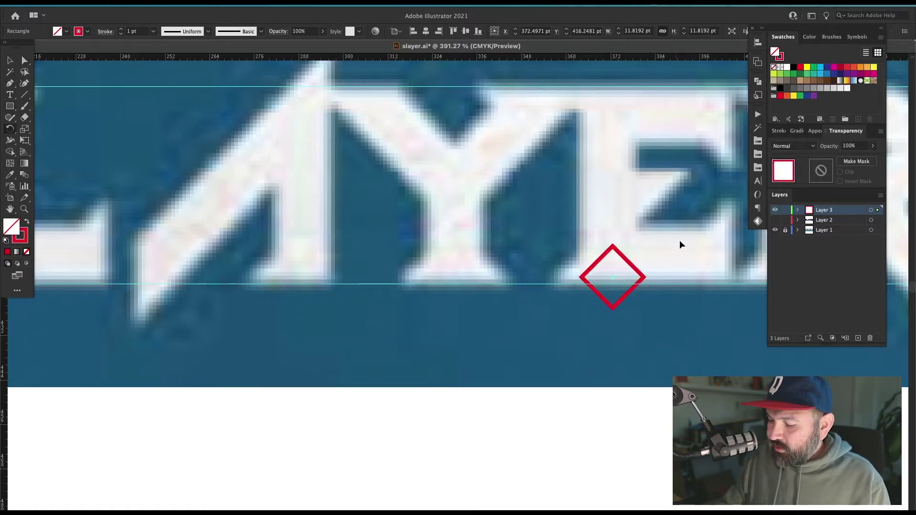
key(ctrl+shift+a)
key(v)
drag(623, 303, 591, 308)
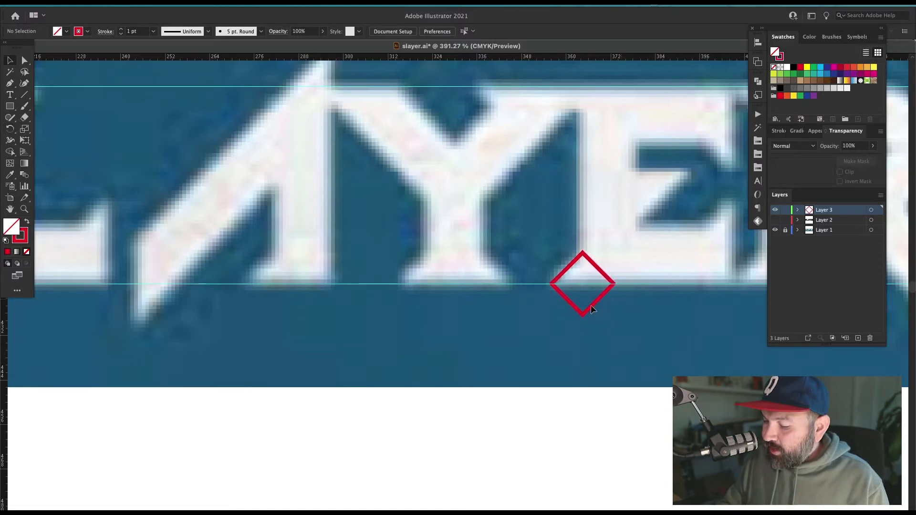
click(592, 305)
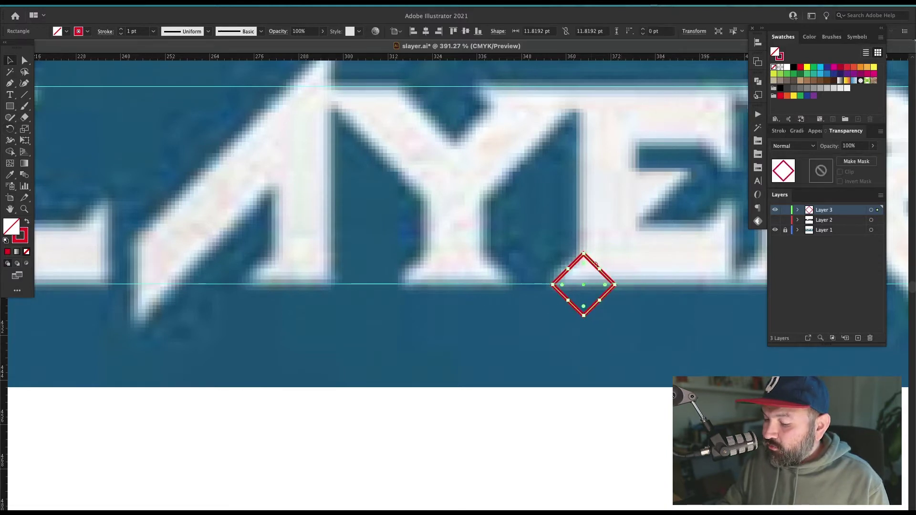
scroll(621, 291, up, 5)
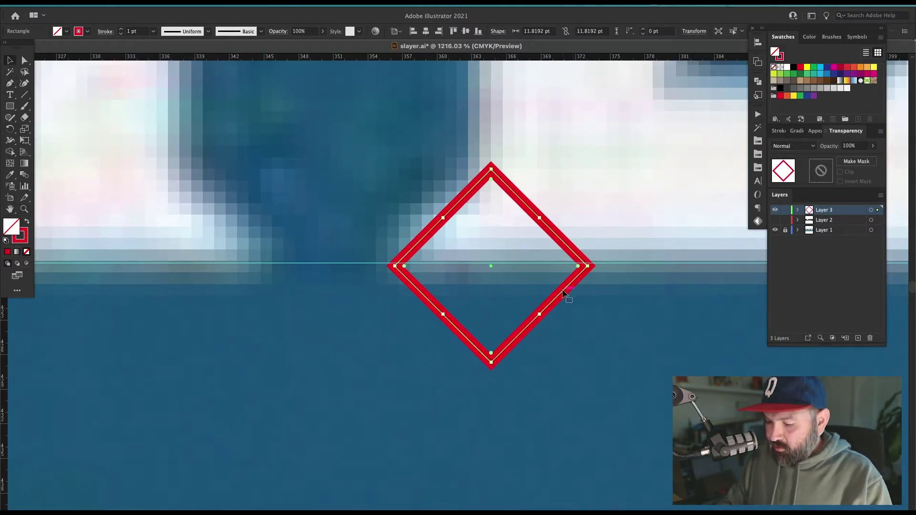
drag(564, 292, 570, 286)
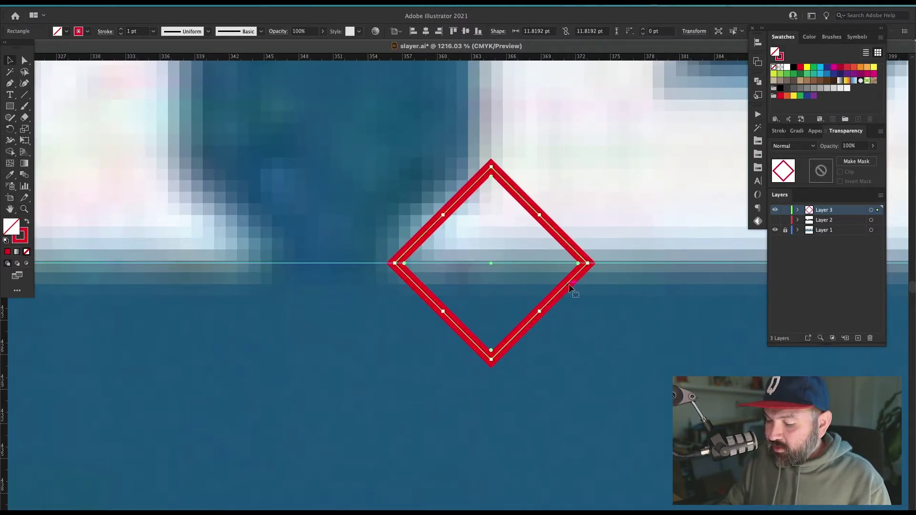
click(536, 269)
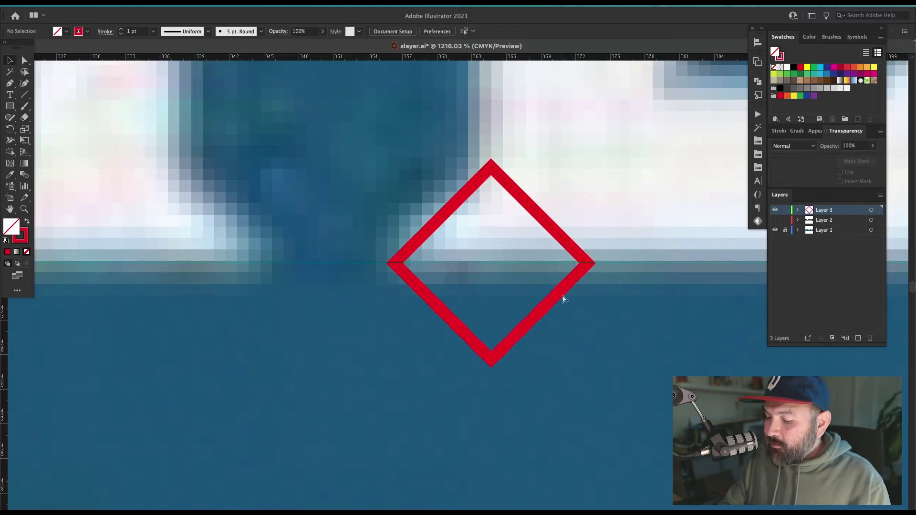
drag(564, 287, 559, 286)
key(super+shift+a)
Draw a rectangle of about 47.9 × 53.1 pt around the letter E, spanning from the upper to the lower guide
key(super+minus)
key(super+minus)
key(super+minus)
key(super+minus)
key(super+minus)
key(super+minus)
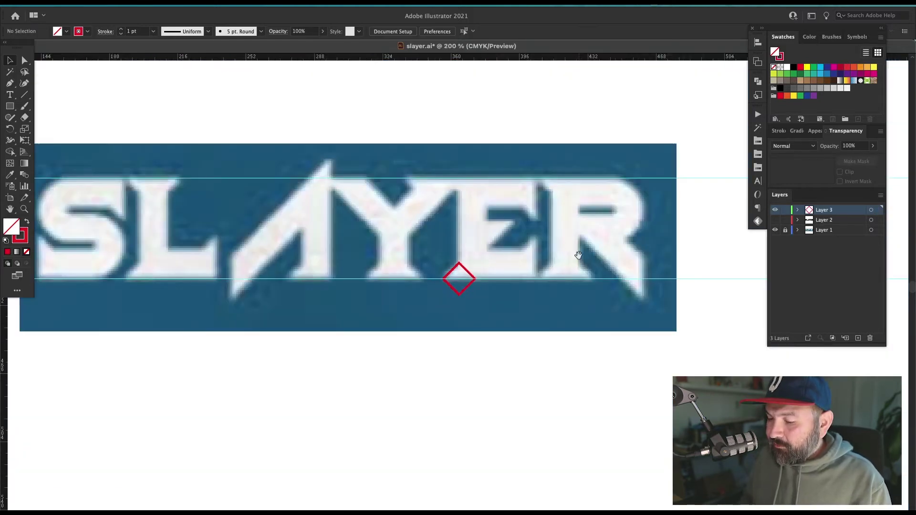
drag(478, 377, 539, 399)
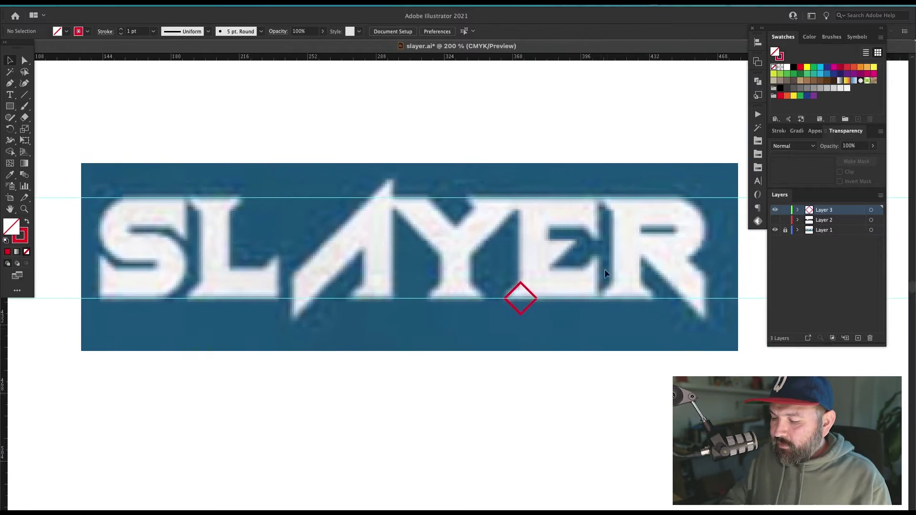
key(z)
drag(615, 175, 427, 370)
drag(561, 337, 525, 372)
key(v)
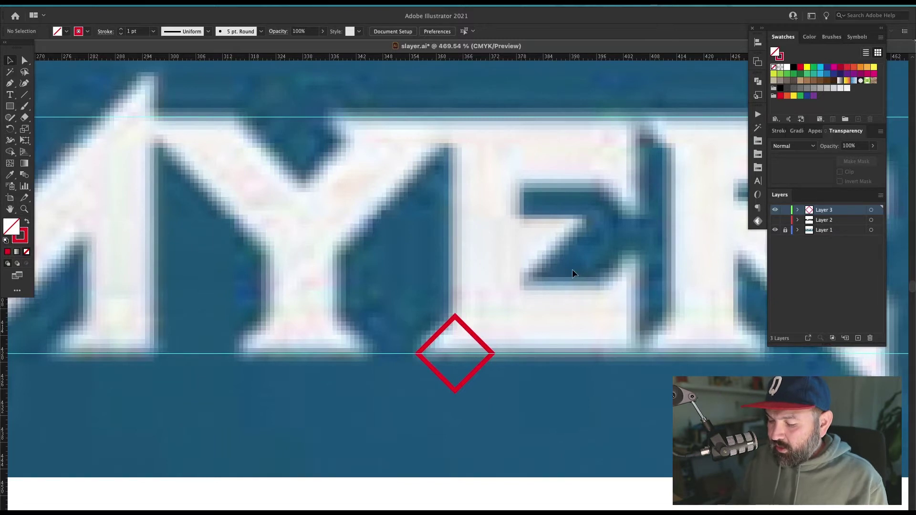
key(m)
drag(638, 354, 424, 117)
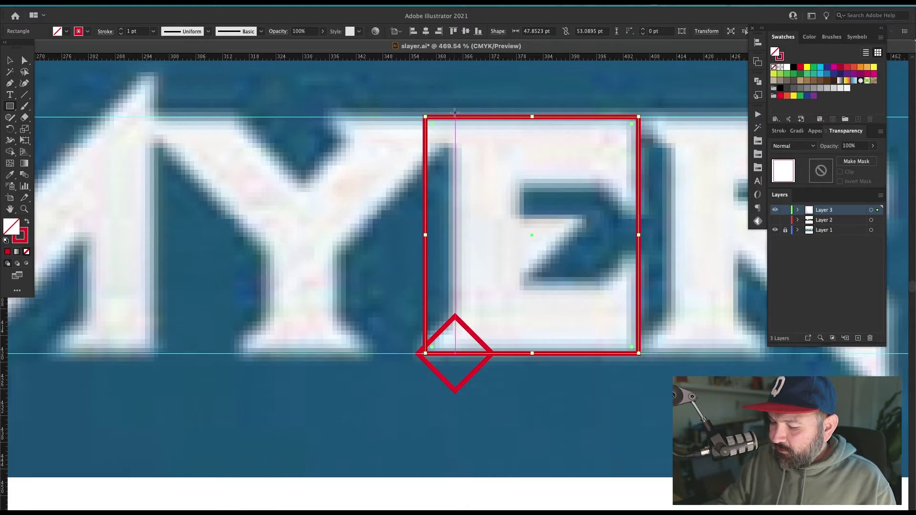
Draw a tall, narrow rectangle over the E's vertical stem, extending well below the lower guide
mouse_move(454, 112)
mouse_down()
mouse_move(506, 380)
mouse_move(520, 409)
mouse_up()
key(v)
click(485, 376)
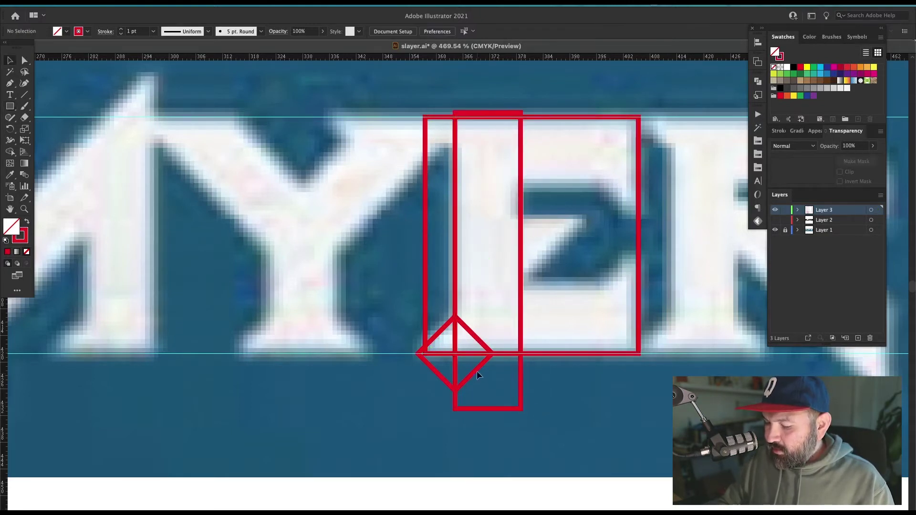
Copy the diamond straight up onto the upper guide and extend the E's outer rectangle leftward to about 53.5 pt wide
drag(480, 372, 482, 135)
click(540, 167)
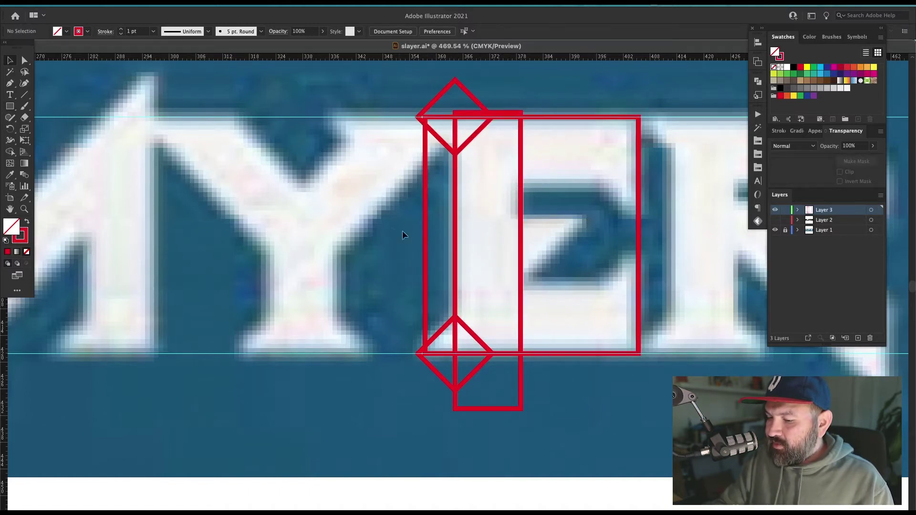
click(428, 244)
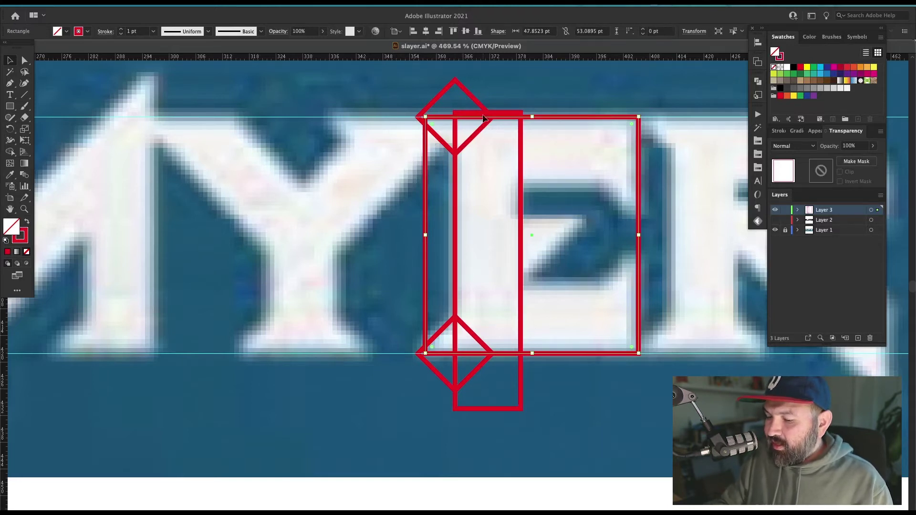
drag(425, 236, 400, 235)
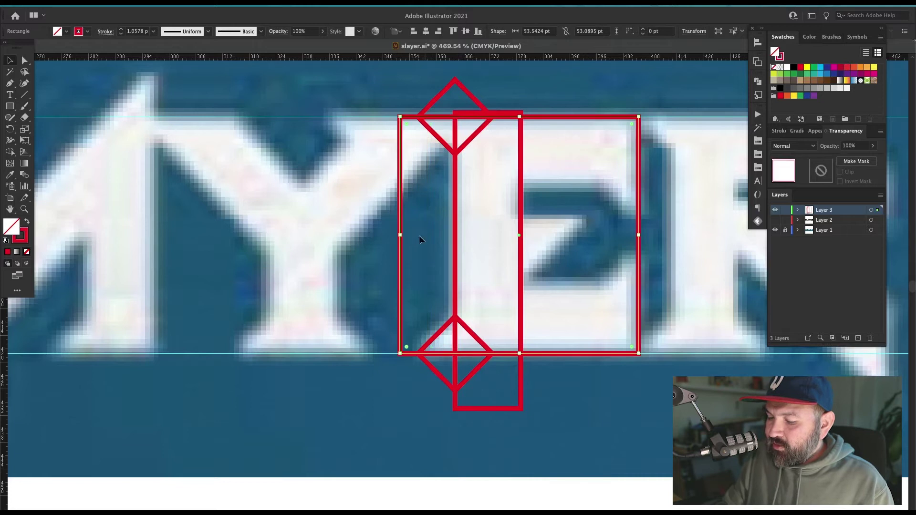
click(576, 204)
Draw two rectangles covering the E's upper and lower arms, overlapping the stem and extending past the letter's outer edges
scroll(582, 292, right, 4)
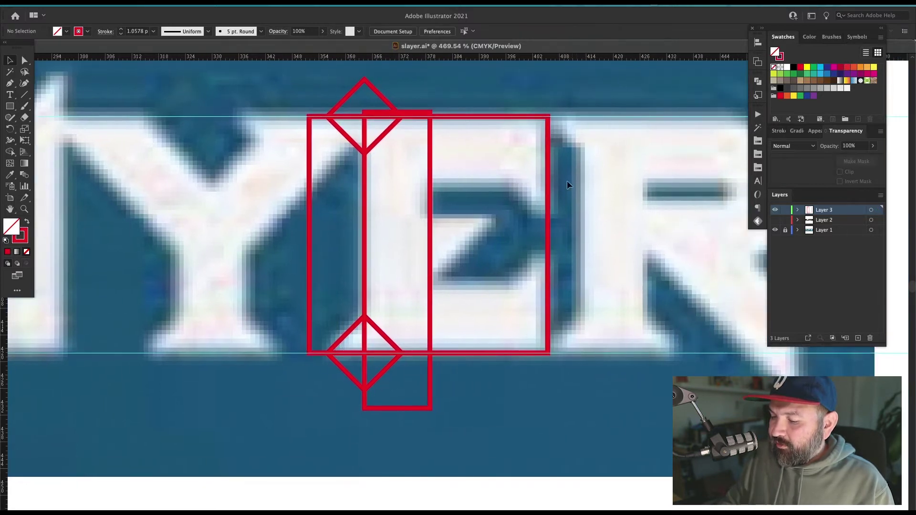
key(m)
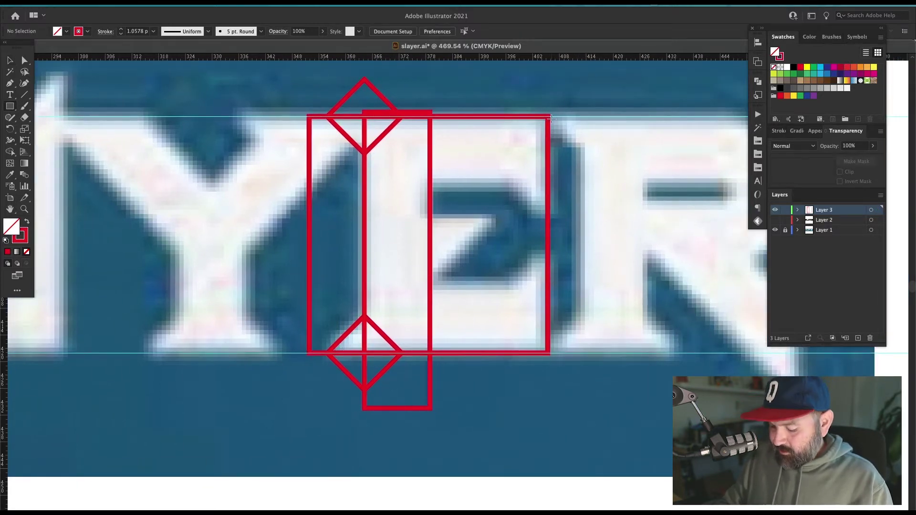
drag(573, 96, 406, 184)
super+click(538, 278)
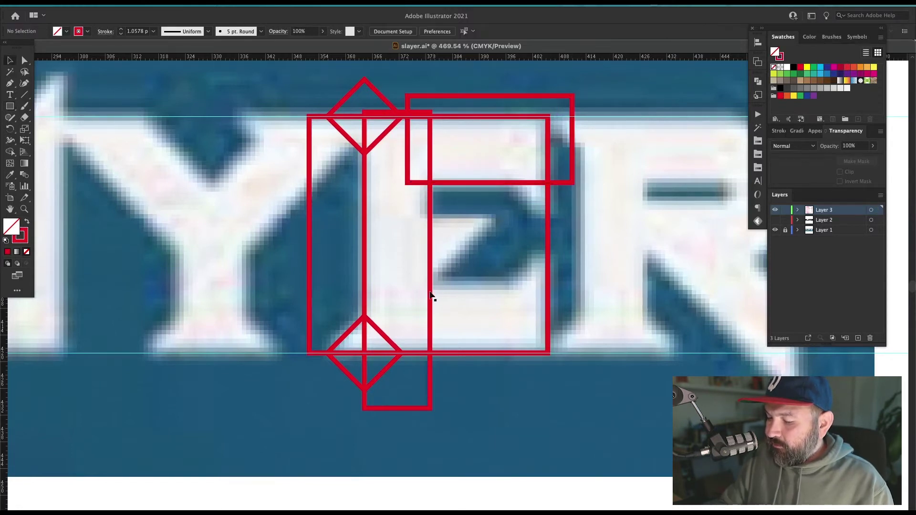
drag(411, 280, 587, 385)
super+click(624, 235)
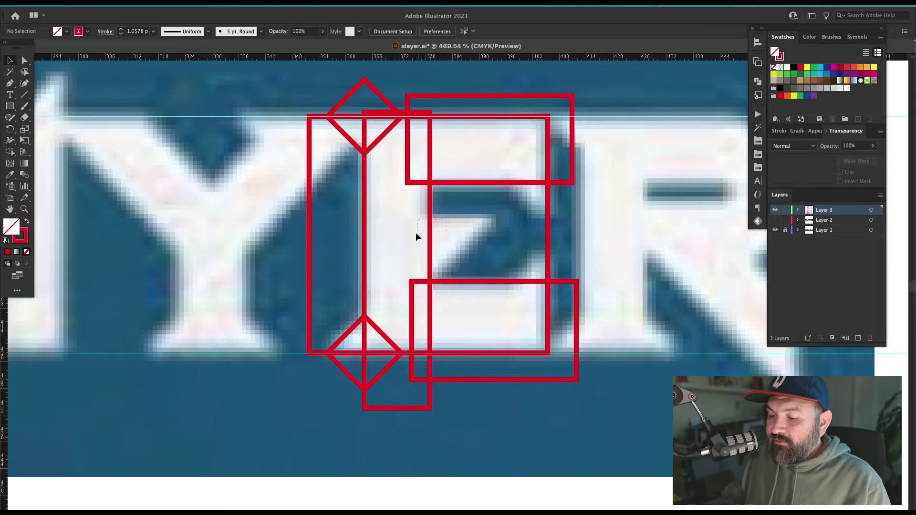
Extend the E's stem rectangle upward so it rises well above the upper guide
scroll(423, 233, up, 2)
scroll(424, 234, left, 2)
click(410, 315)
drag(441, 166, 443, 105)
click(561, 182)
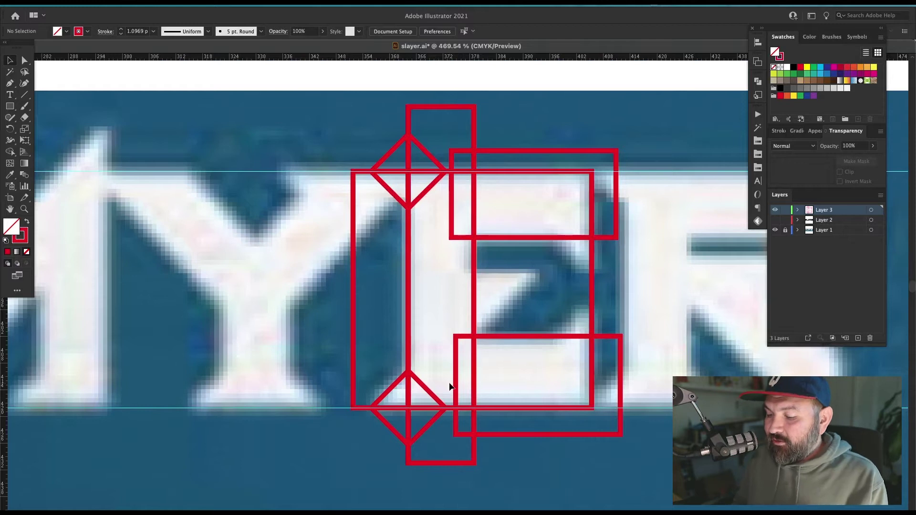
click(617, 195)
drag(617, 195, 592, 194)
key(super+z)
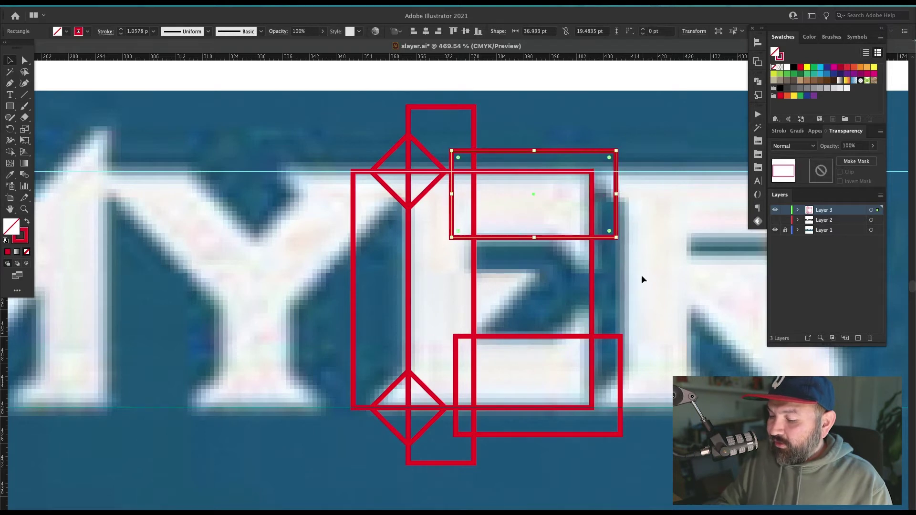
click(642, 280)
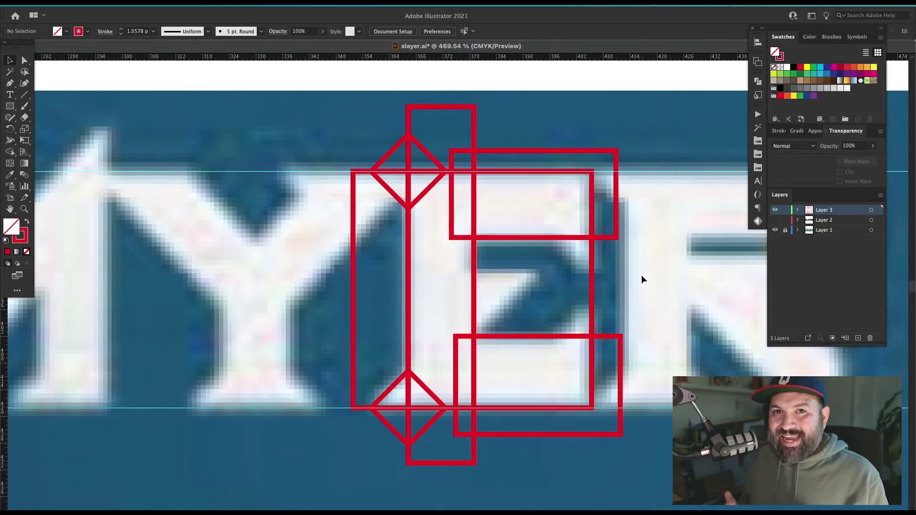
Draw a rectangle of about 47.2 × 22.6 pt with its upper edge along the E's middle arm, overlapping the stem
key(m)
mouse_move(451, 269)
mouse_down()
mouse_move(569, 298)
mouse_move(641, 348)
mouse_move(650, 369)
mouse_up()
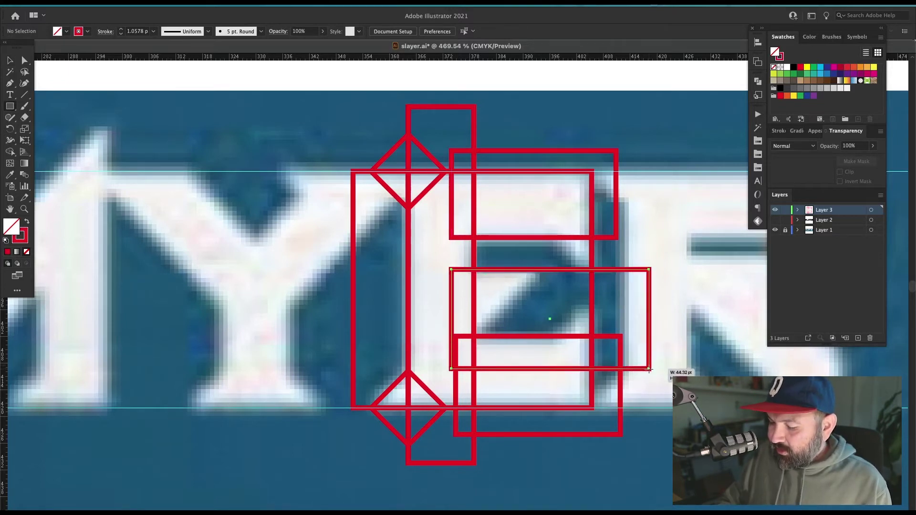
key(v)
drag(450, 318, 439, 323)
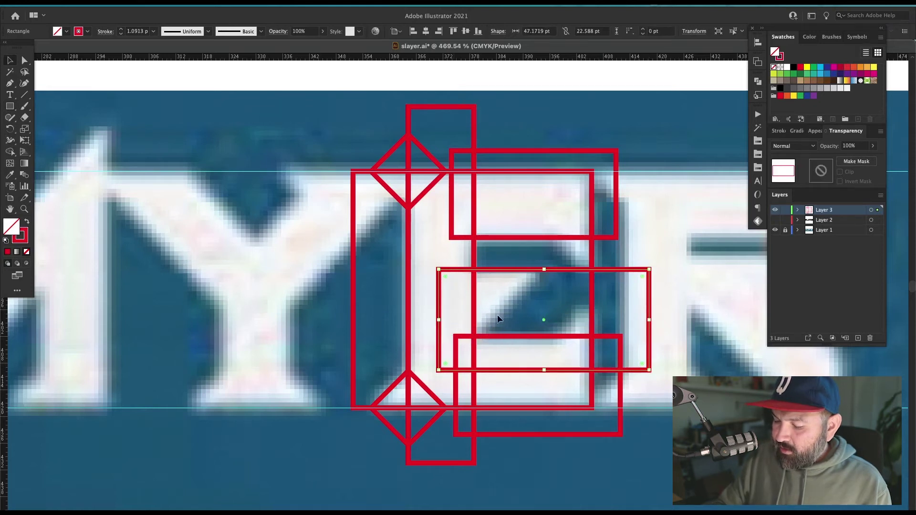
click(525, 336)
Add a larger diamond with sides of about 30.7 pt, its lower-right edge following the diagonal of the E's middle arm
key(m)
drag(533, 114, 672, 250)
drag(691, 333, 520, 296)
key(v)
click(676, 235)
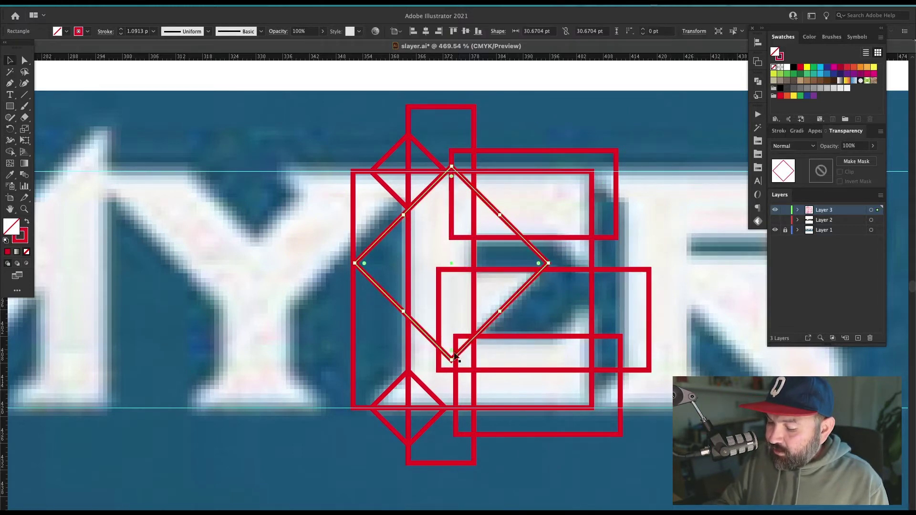
click(717, 227)
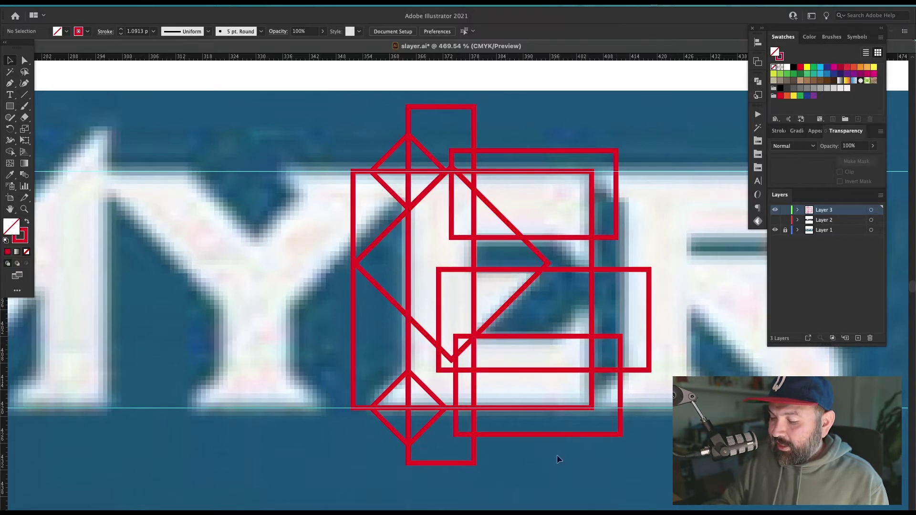
Copy the small diamond to the inner right corners of the E's upper and lower arms
drag(427, 423, 610, 261)
click(616, 358)
click(682, 228)
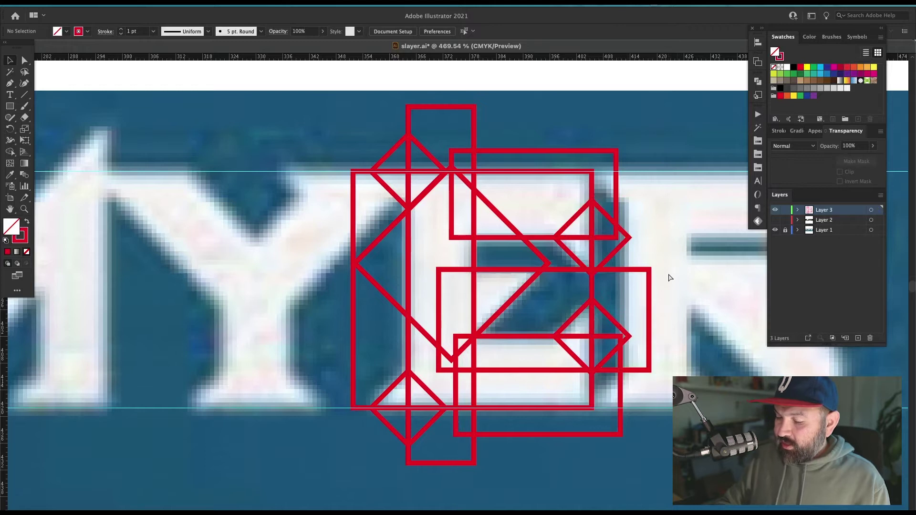
Switch the artwork to outline view to show the construction paths of the E
key(ctrl+y)
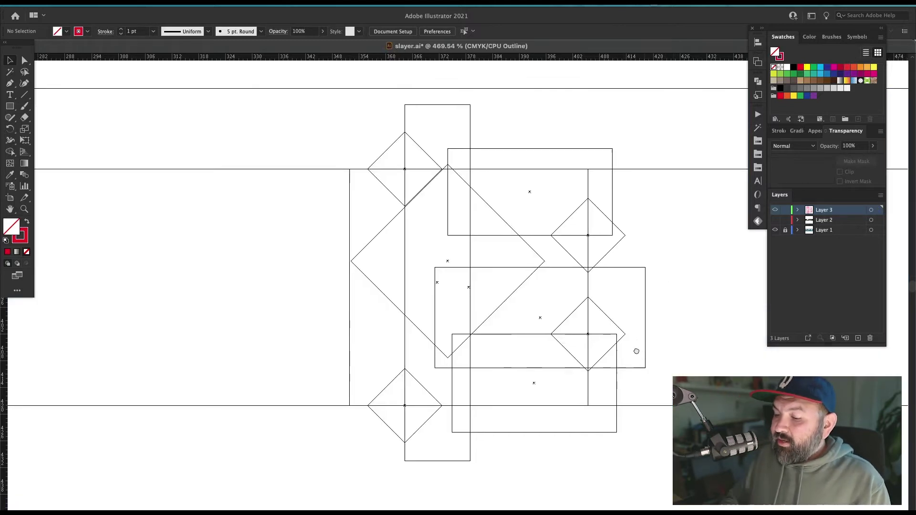
drag(637, 352, 527, 340)
drag(498, 398, 609, 368)
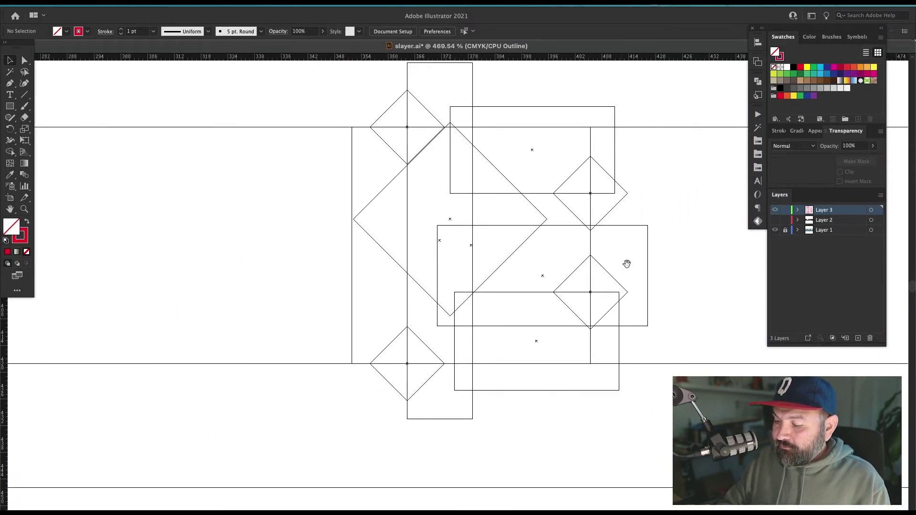
Examine up close where the diamonds meet the rectangle edges of the E, and return the artwork to preview view
drag(576, 142, 597, 162)
drag(570, 354, 565, 230)
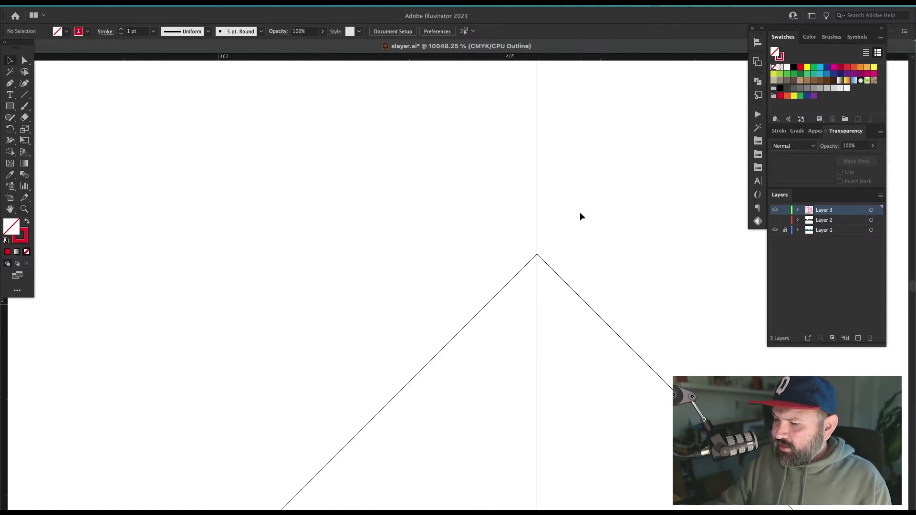
drag(567, 351, 567, 113)
drag(581, 399, 615, 199)
drag(400, 354, 747, 239)
drag(421, 338, 502, 260)
key(super+minus)
key(super+minus)
key(super+minus)
key(super+minus)
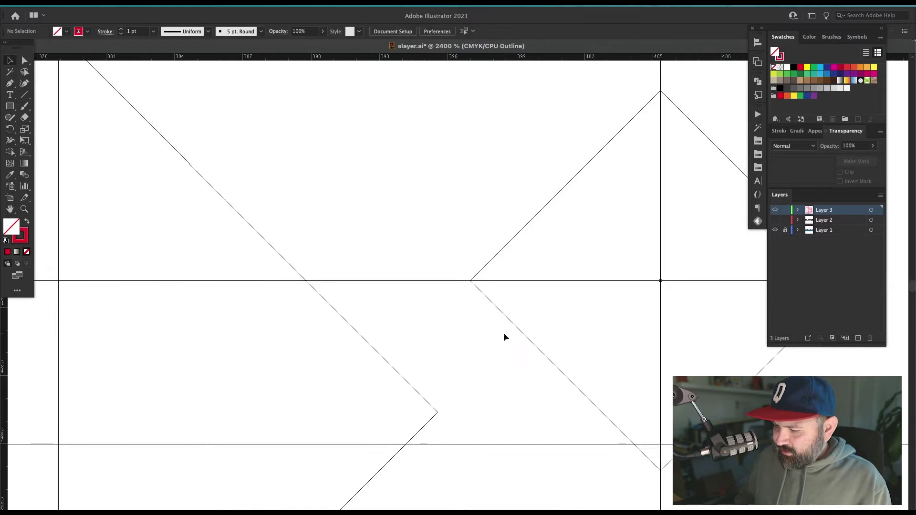
scroll(648, 282, right, 3)
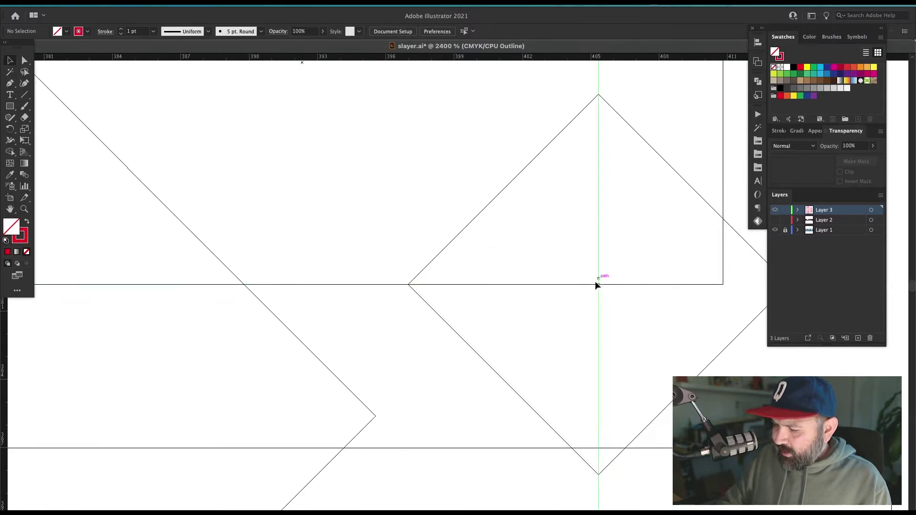
scroll(552, 313, right, 2)
key(super+minus)
key(super+minus)
key(super+minus)
key(super+y)
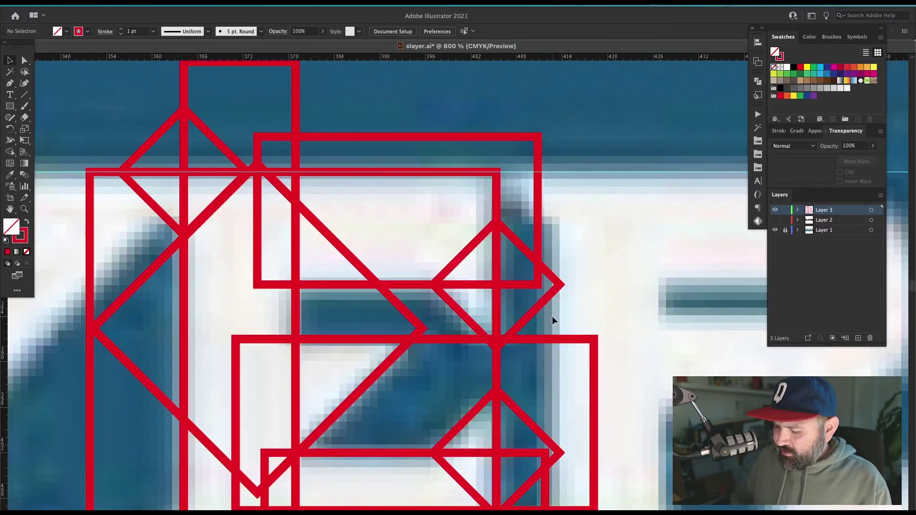
drag(540, 359, 623, 349)
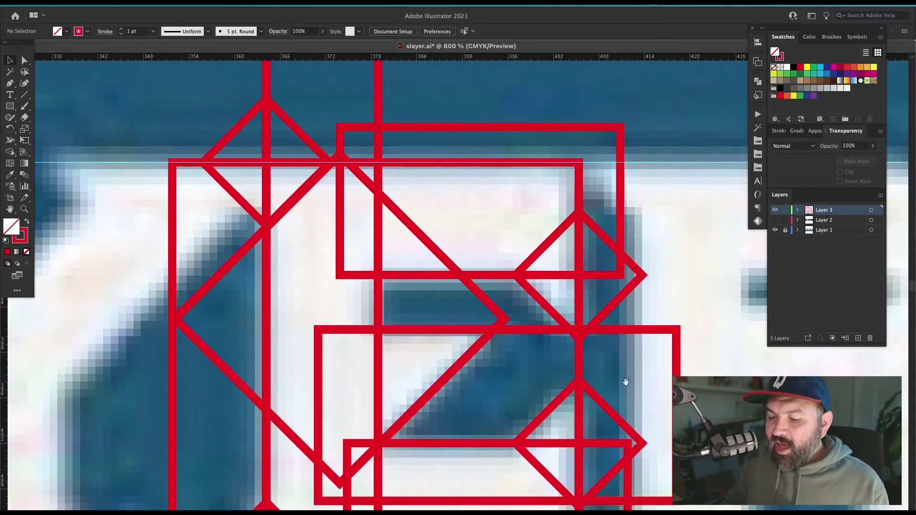
drag(627, 378, 611, 341)
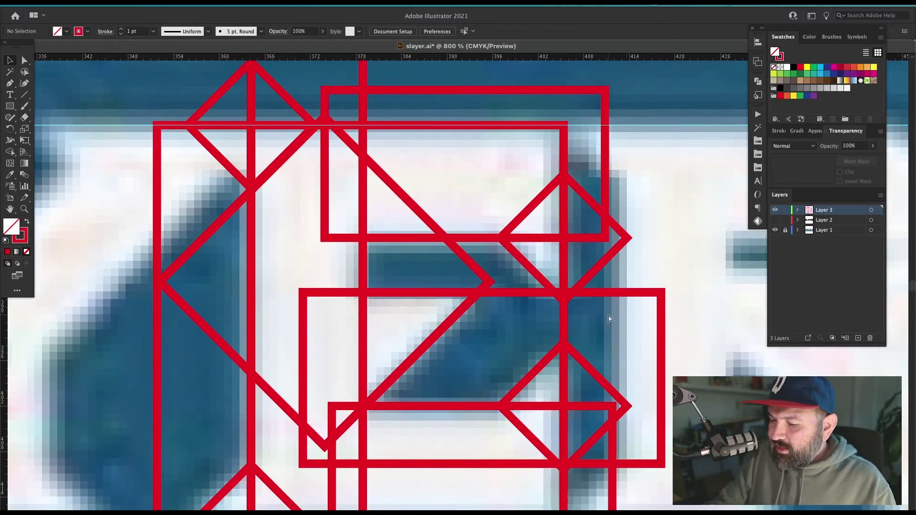
Select all construction shapes of the E and merge the areas forming its angled middle arm with the Shape Builder
key(ctrl+minus)
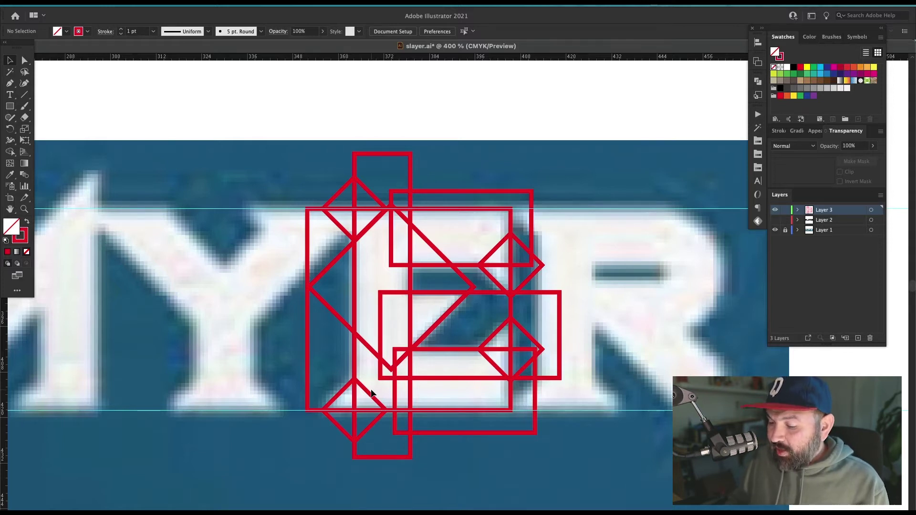
drag(595, 125, 218, 509)
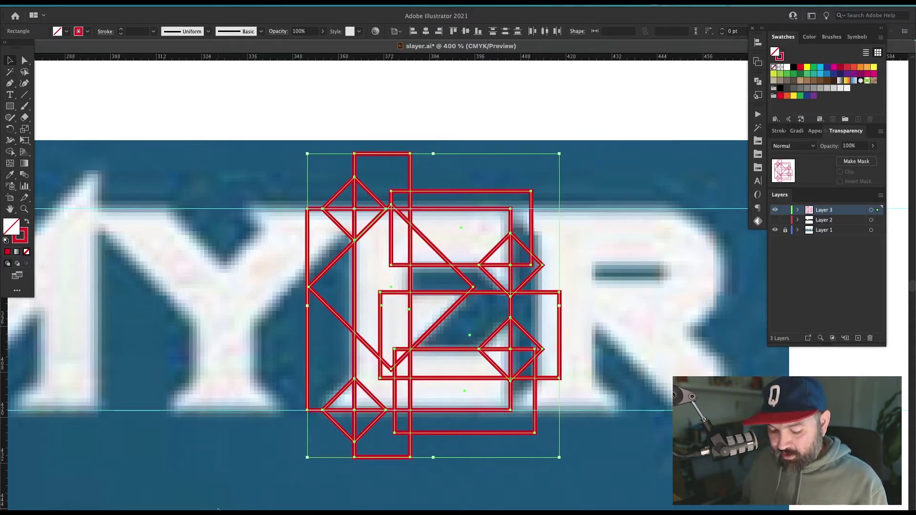
key(shift+m)
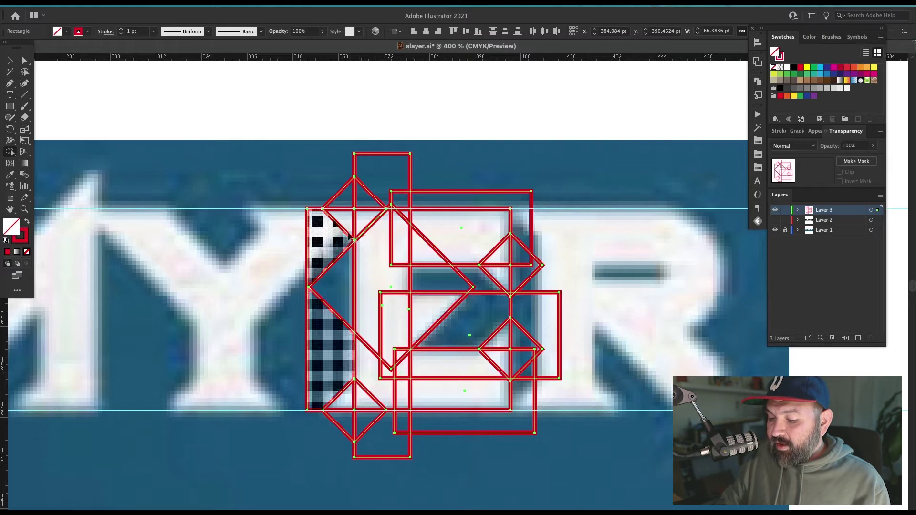
click(446, 251)
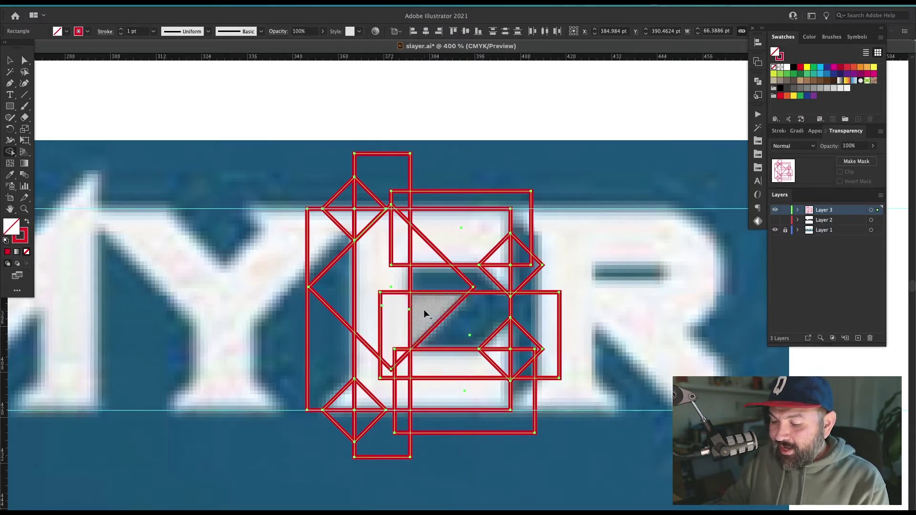
drag(419, 313, 396, 326)
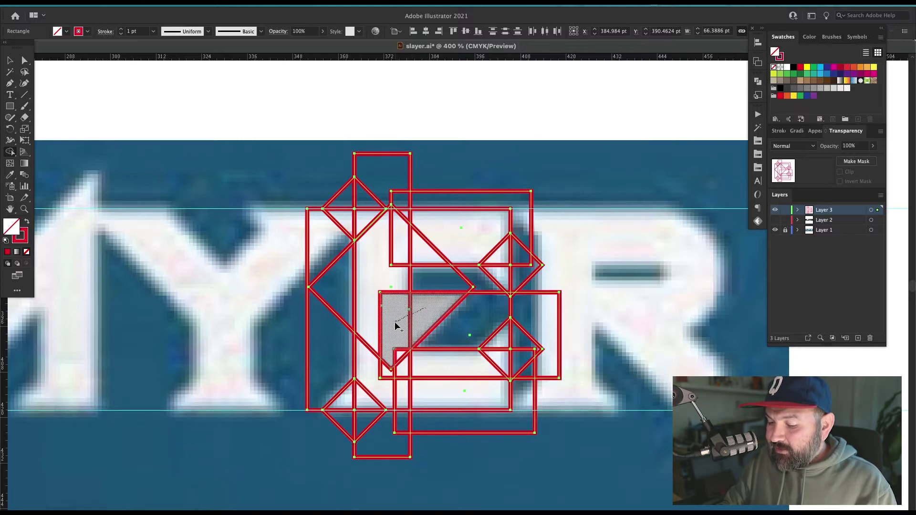
drag(395, 326, 394, 322)
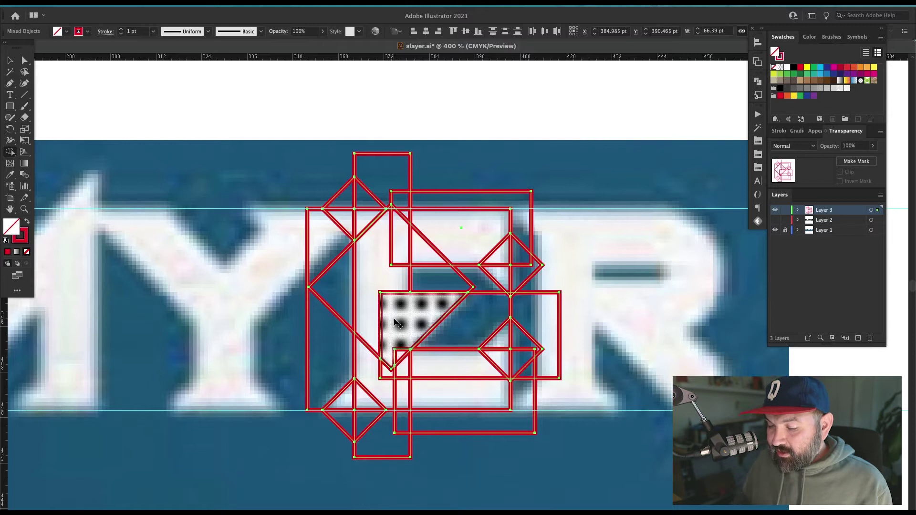
Remove the areas protruding beyond the E's upper, right and lower edges and those inside its counter with the Shape Builder
alt+click(385, 181)
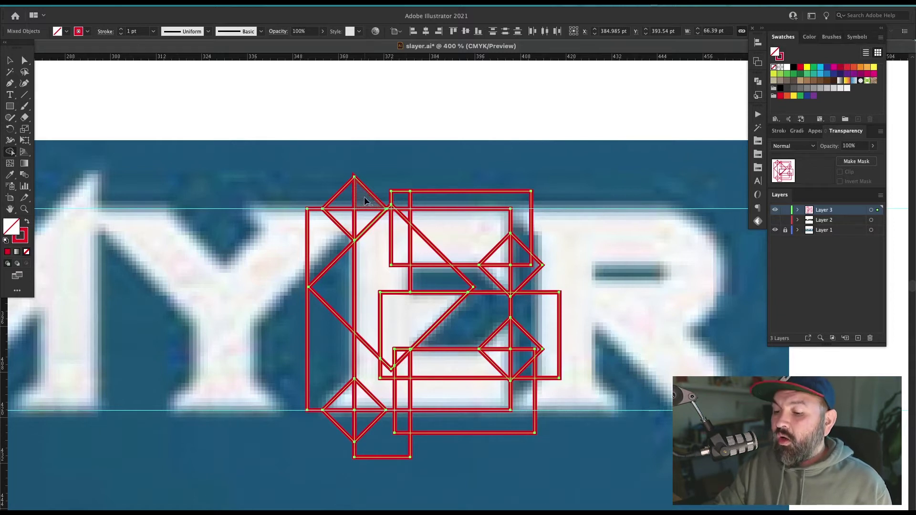
drag(365, 201, 343, 199)
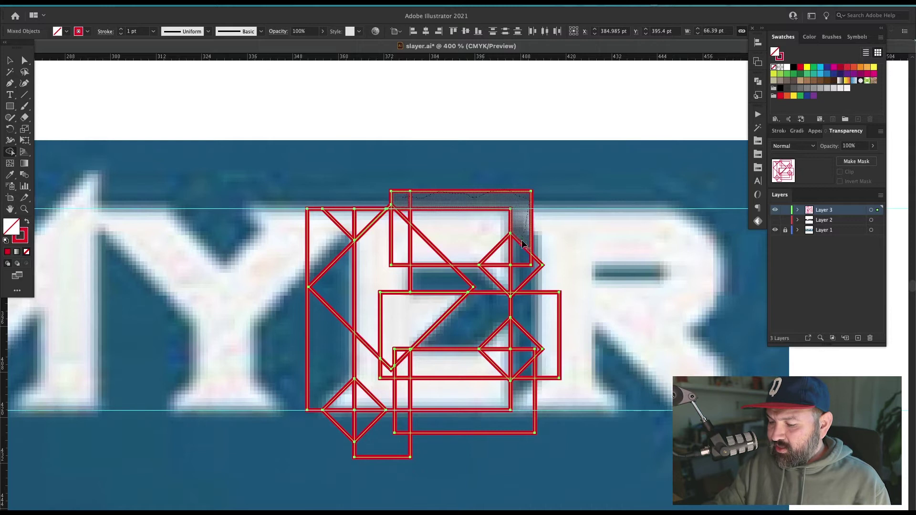
drag(524, 257, 530, 276)
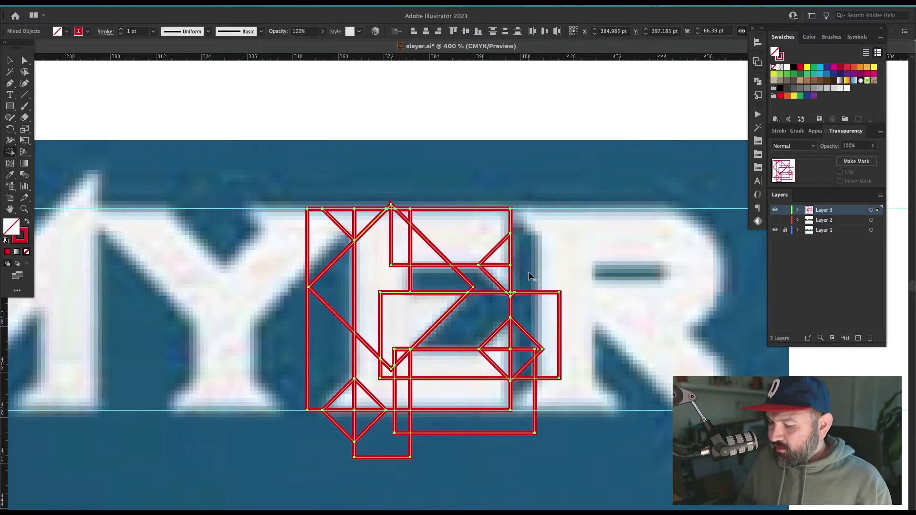
alt+click(391, 206)
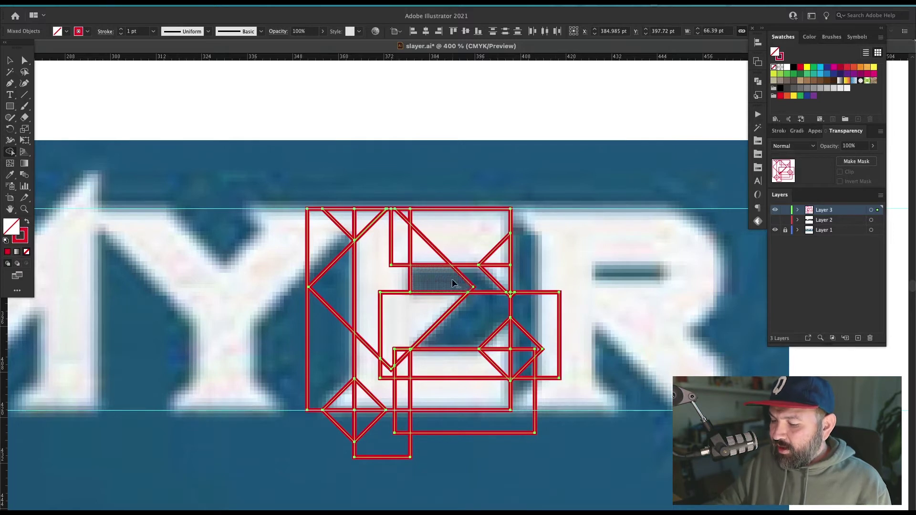
mouse_move(472, 283)
mouse_down()
mouse_move(492, 311)
mouse_move(539, 306)
mouse_move(528, 320)
mouse_move(530, 411)
mouse_move(443, 425)
mouse_move(404, 419)
mouse_move(385, 440)
mouse_move(366, 420)
mouse_move(336, 425)
mouse_up()
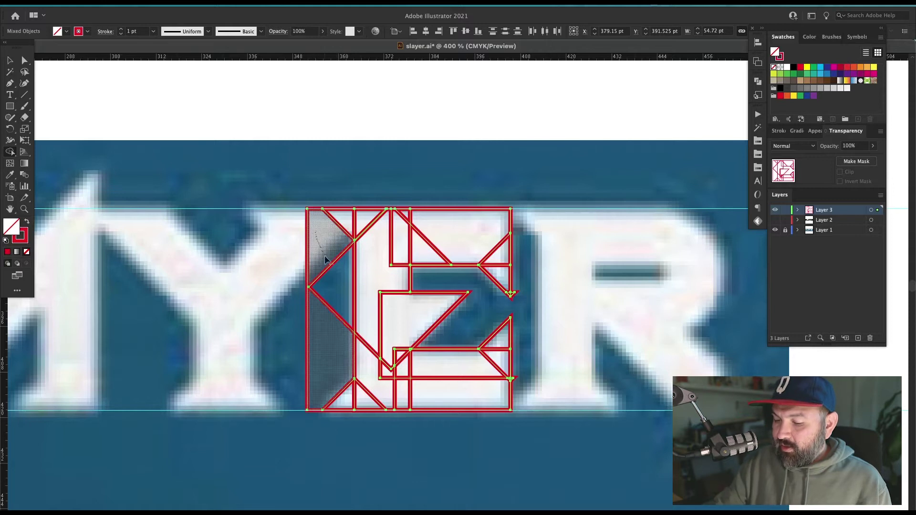
Remove the areas left of the E's stem and the slivers at its right edge, and merge the rest into one outline
alt+click(337, 292)
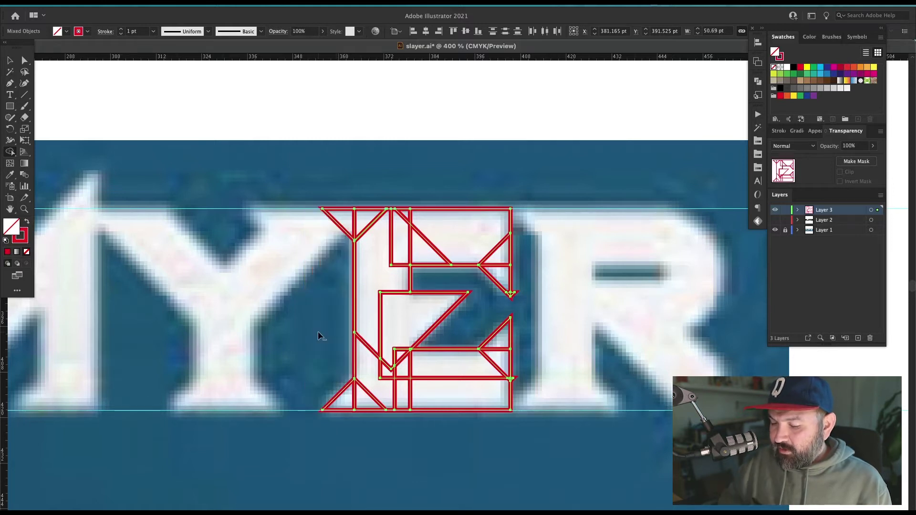
alt+click(513, 293)
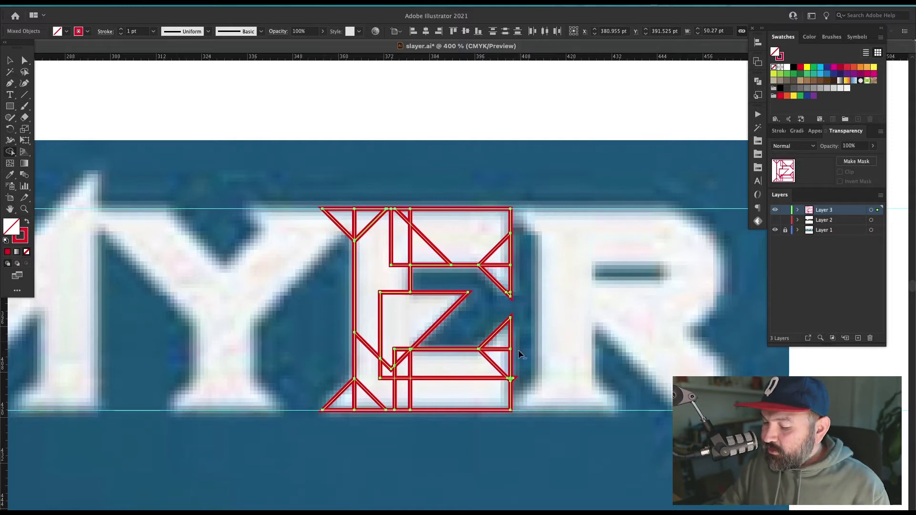
alt+click(514, 379)
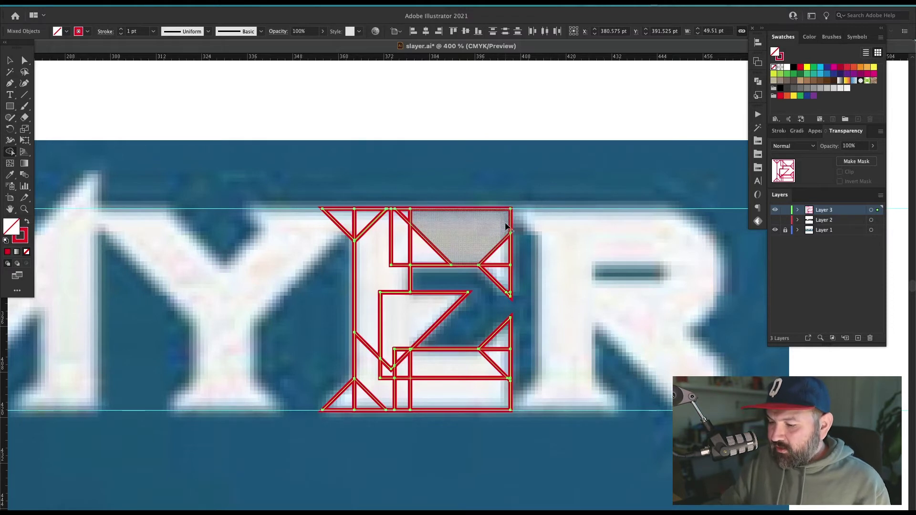
mouse_move(502, 228)
mouse_down()
mouse_move(356, 360)
mouse_move(319, 420)
mouse_move(350, 428)
mouse_move(301, 368)
mouse_move(327, 410)
mouse_move(276, 413)
mouse_move(318, 415)
mouse_move(305, 395)
mouse_up()
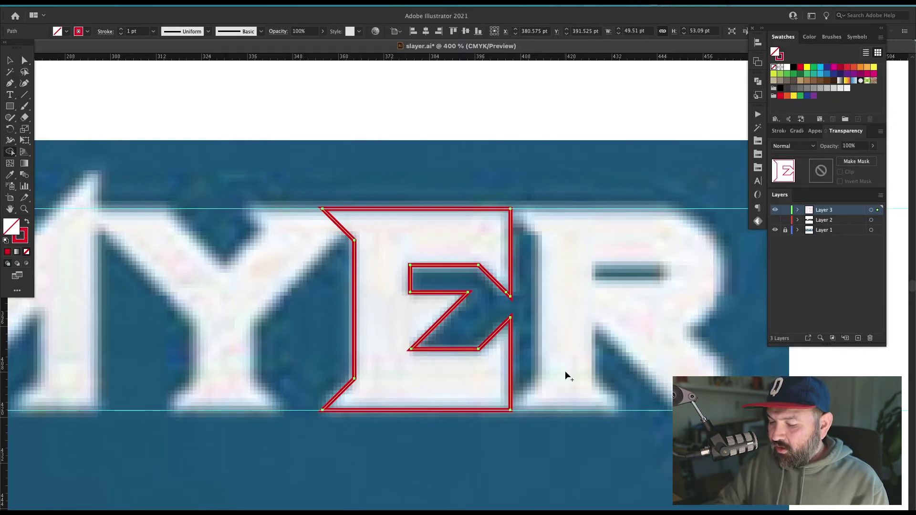
key(v)
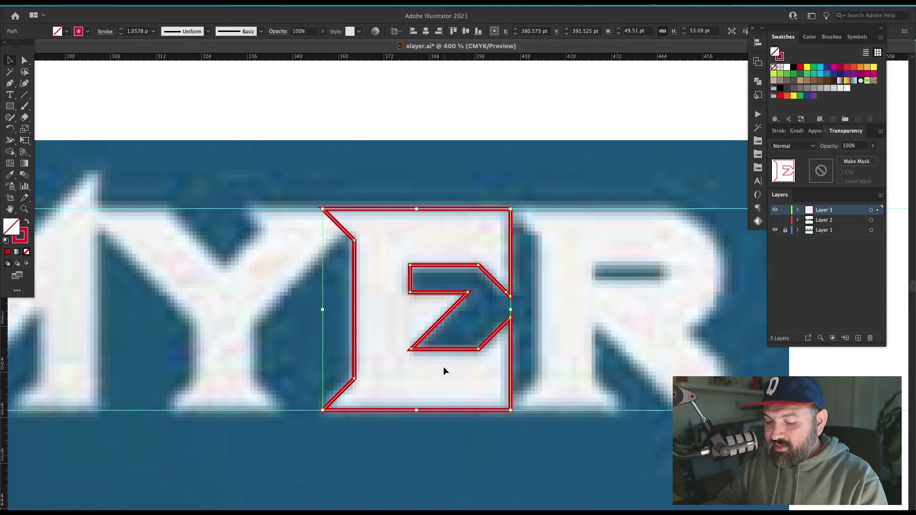
Undo the Shape Builder edits made to the E's construction shapes and clear the selection
key(super+z)
key(super+z)
key(super+z)
key(super+z)
key(super+z)
key(super+z)
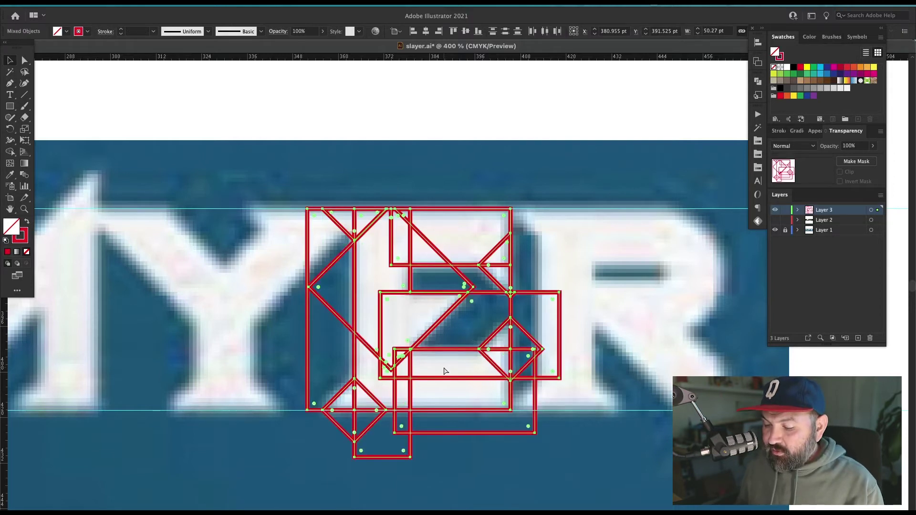
key(super+z)
key(super+z)
key(super+z)
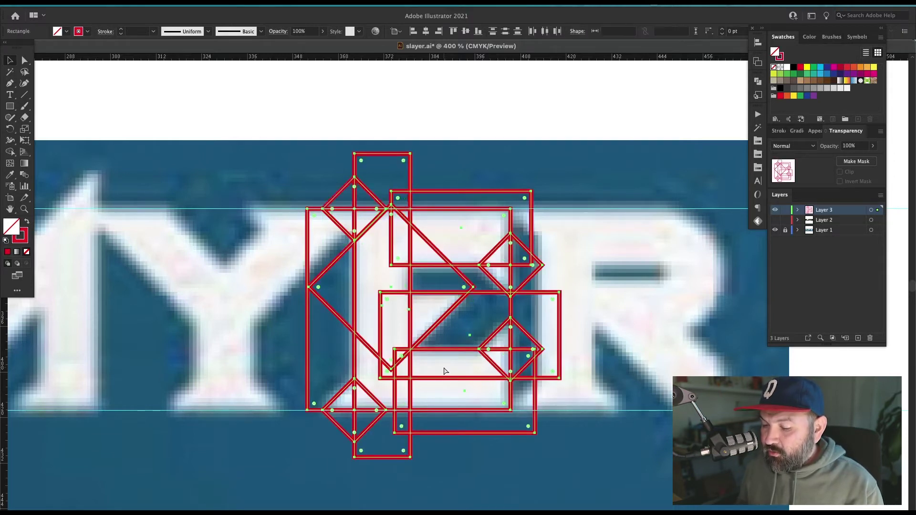
click(557, 405)
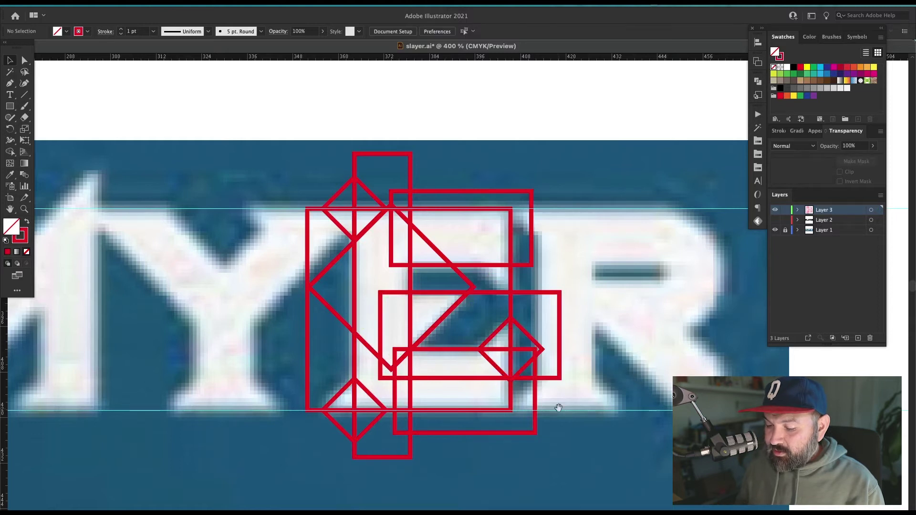
Copy the small diamond from the E's lower-left corner along the lower guide to the left side of the Y's foot
drag(556, 406, 631, 367)
drag(650, 132, 352, 422)
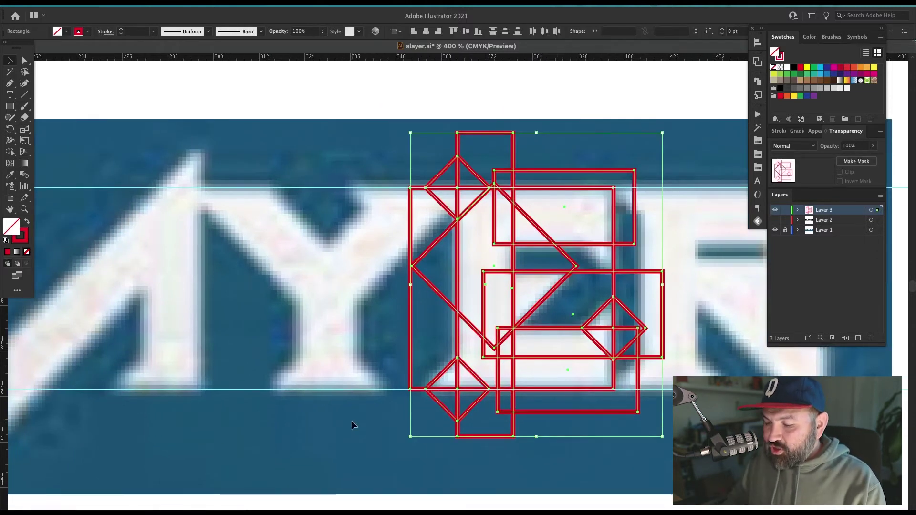
key(shift+super+a)
drag(626, 453, 606, 443)
drag(561, 405, 332, 386)
click(434, 354)
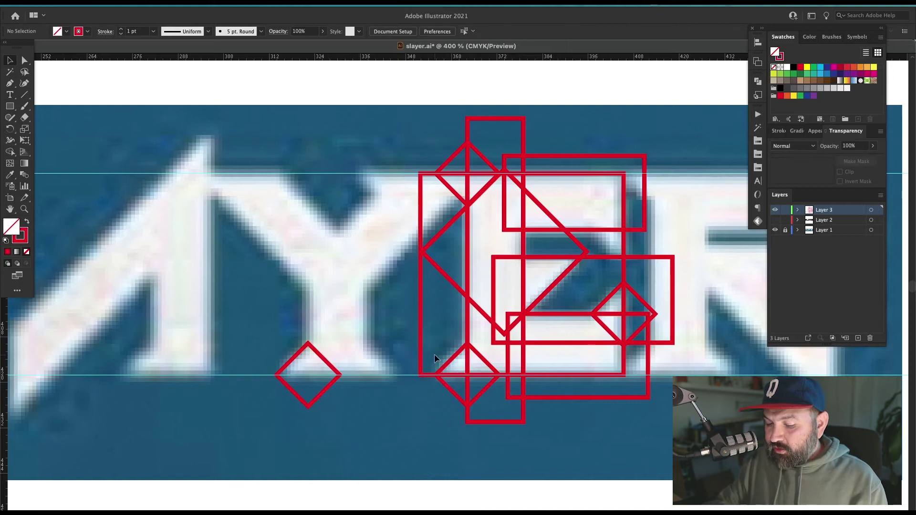
Copy the small diamond to the right side of the Y's foot and to both sides of the foot of the R's stem
drag(330, 386, 571, 400)
click(477, 415)
scroll(447, 414, right, 5)
click(530, 387)
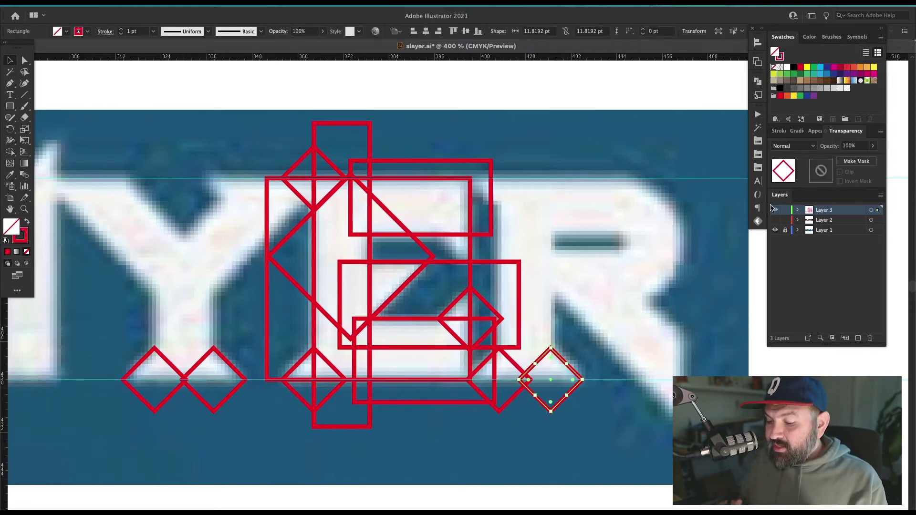
Copy a small diamond onto the upper guide at the left tip of the Y's right arm
scroll(558, 317, left, 10)
drag(470, 388, 489, 191)
click(545, 282)
scroll(575, 323, left, 6)
key(z)
key(v)
click(604, 403)
drag(627, 436, 512, 416)
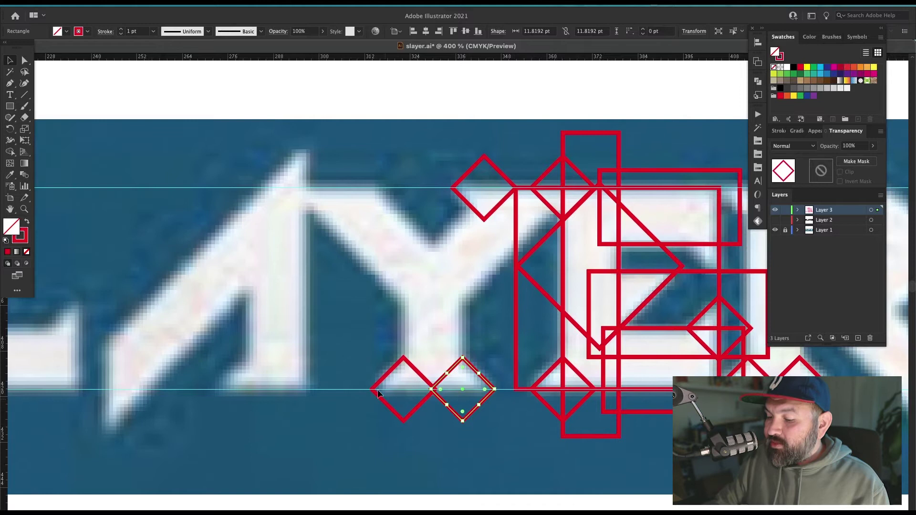
Copy the small diamond along the lower guide to the left foot corner of the A's upright leg and of the L
scroll(349, 347, left, 8)
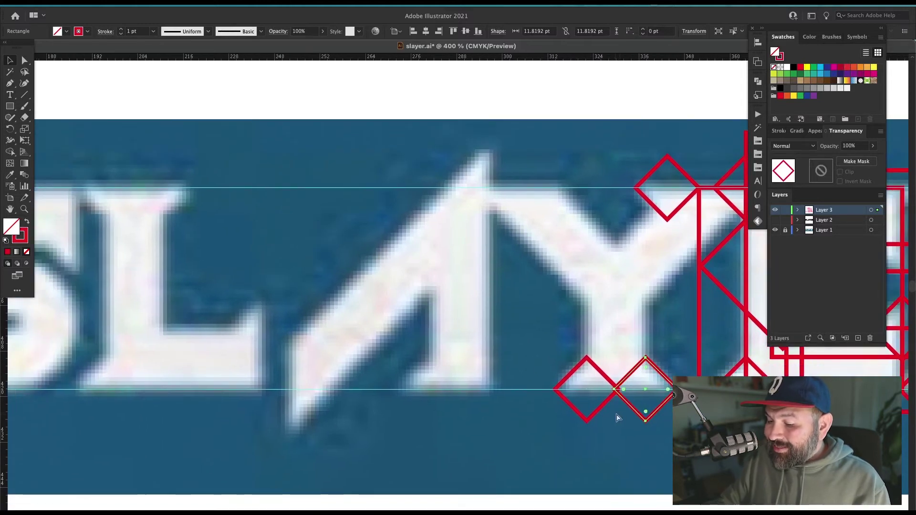
click(610, 407)
drag(607, 406, 453, 403)
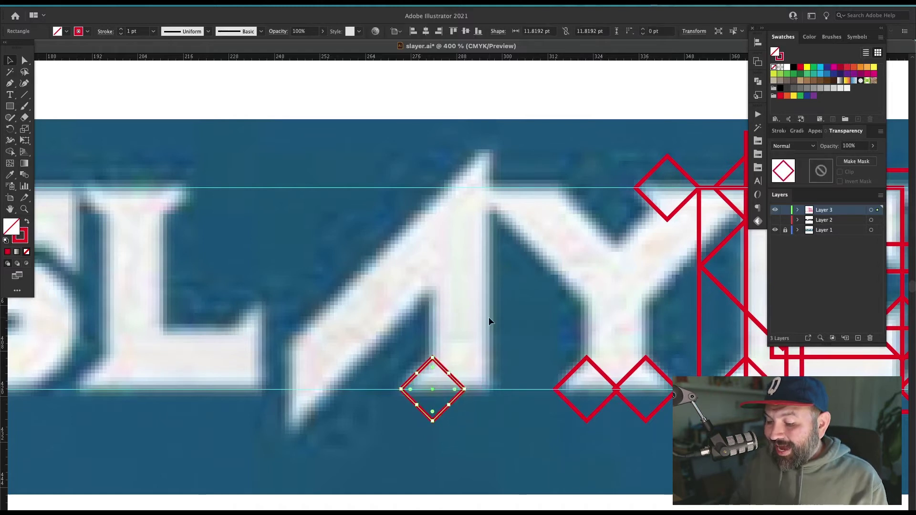
scroll(489, 317, left, 10)
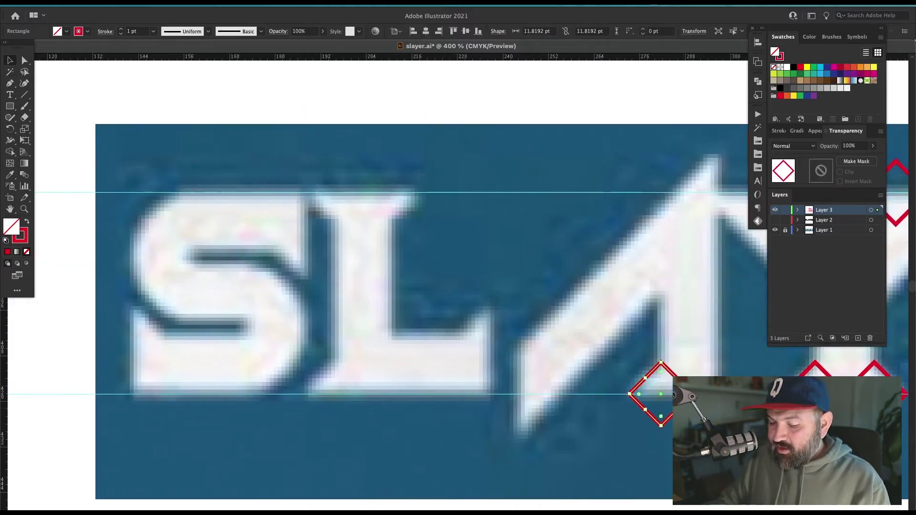
key(super+shift+a)
drag(683, 403, 359, 404)
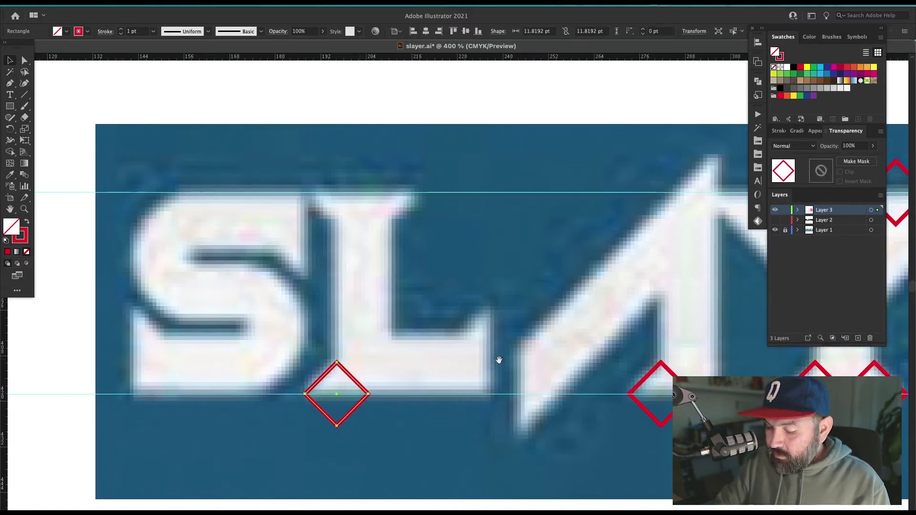
Copy the diamond at the L's foot straight up onto the upper guide at the L's upper-left corner
drag(496, 358, 611, 381)
click(545, 381)
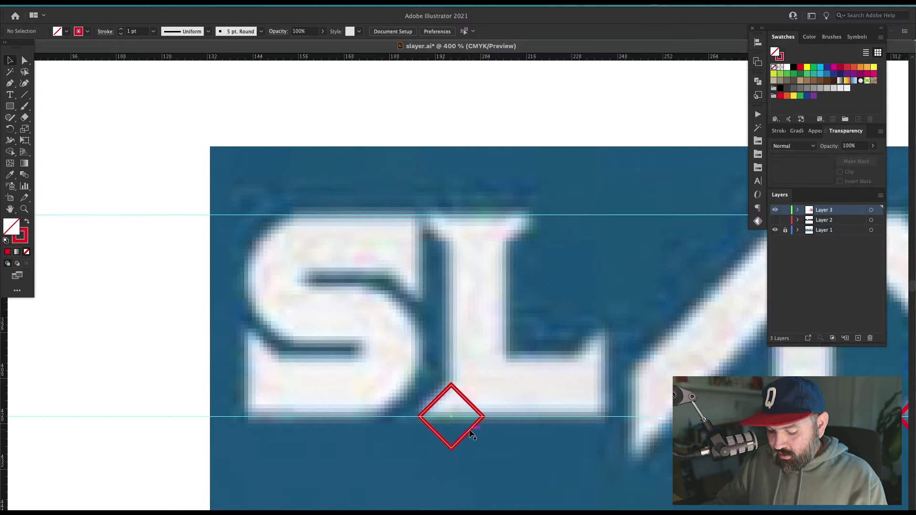
drag(472, 433, 468, 231)
drag(499, 309, 480, 315)
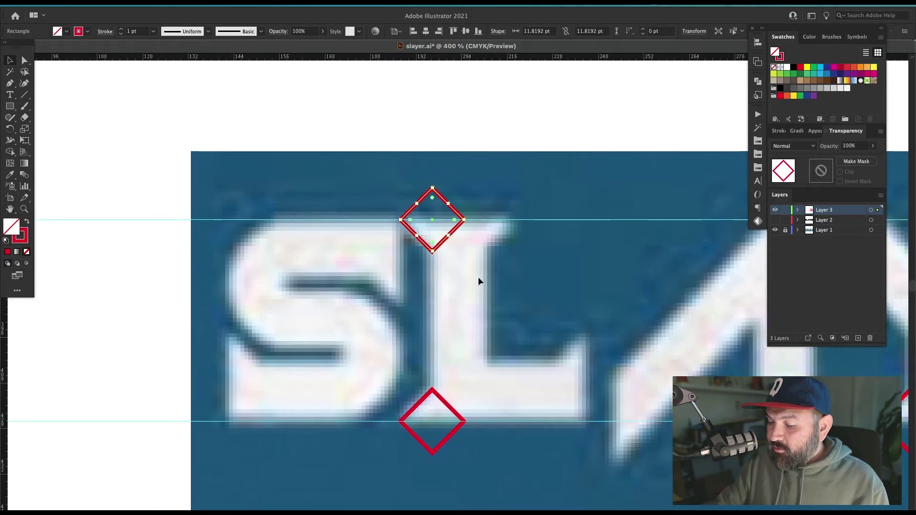
Copy the small diamond along the upper guide to the upper-right corner of the L's stem
drag(451, 239, 500, 239)
click(591, 301)
drag(591, 301, 570, 300)
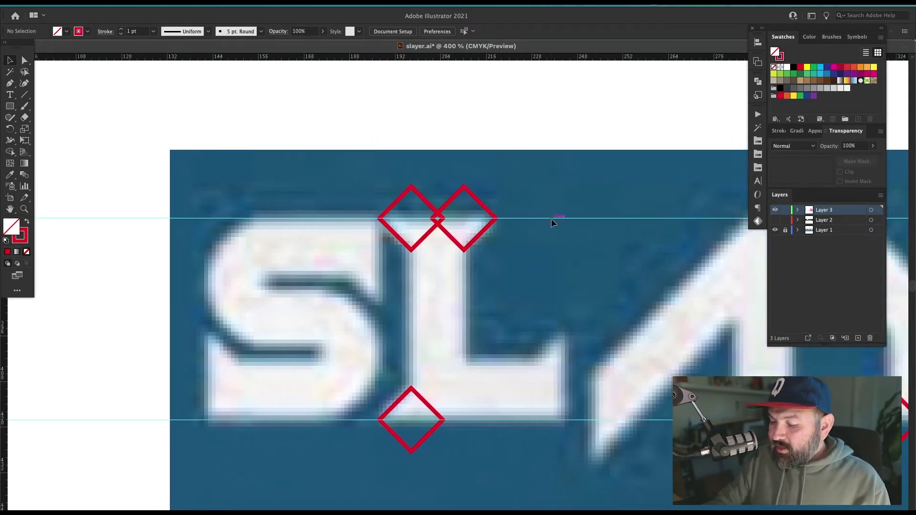
Copy the E's tall stem rectangle across onto the stem of the Y and onto the stem of the R
drag(653, 410, 373, 390)
drag(661, 446, 407, 433)
drag(627, 371, 616, 381)
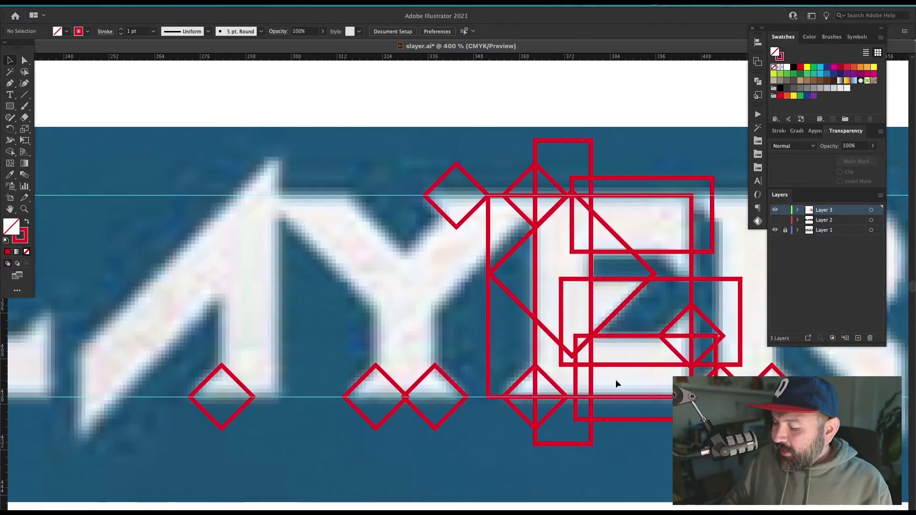
drag(616, 381, 456, 371)
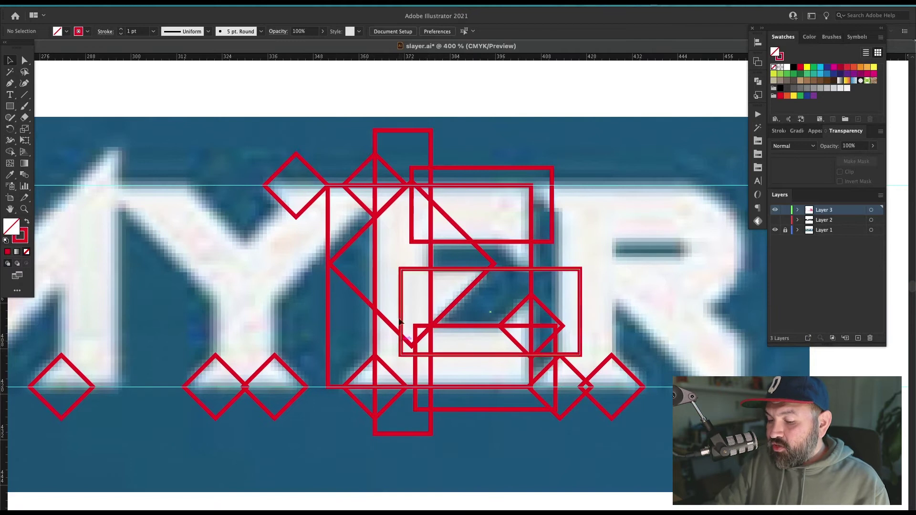
drag(432, 261, 273, 250)
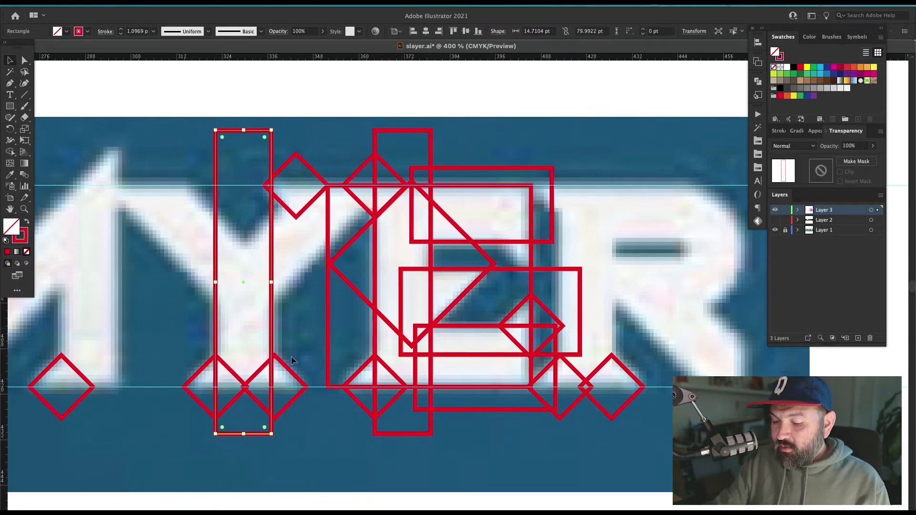
drag(374, 445, 339, 440)
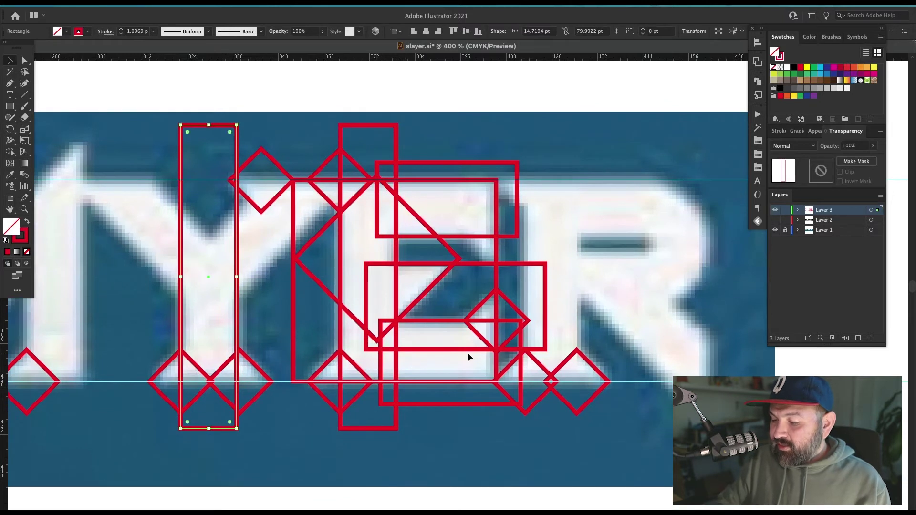
click(255, 300)
drag(237, 323, 579, 318)
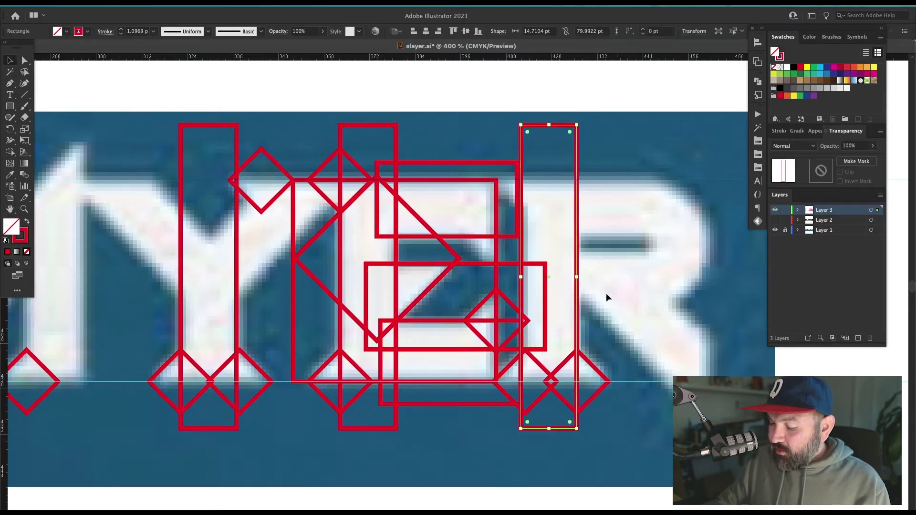
Narrow the R's stem rectangle from its left edge to about 13.55 pt wide, matching the stem in the reference image
drag(564, 368, 586, 424)
drag(586, 432, 502, 416)
key(v)
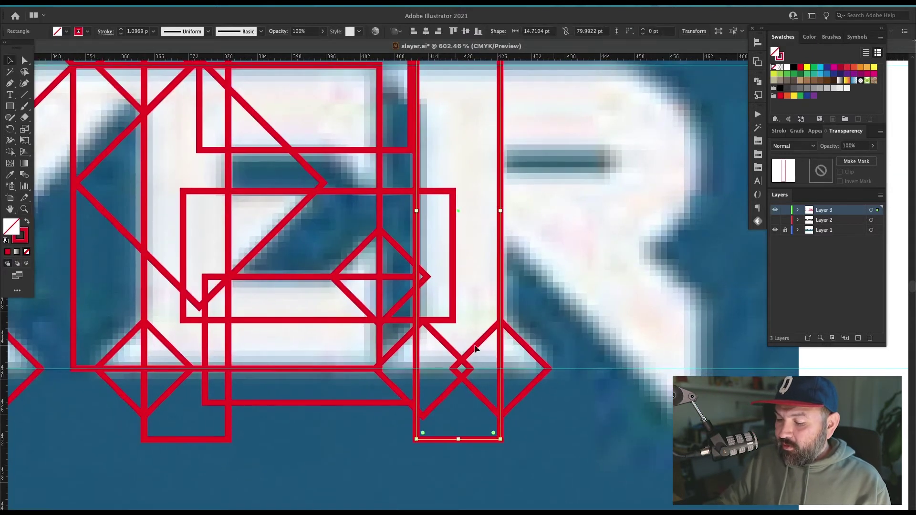
scroll(539, 246, up, 5)
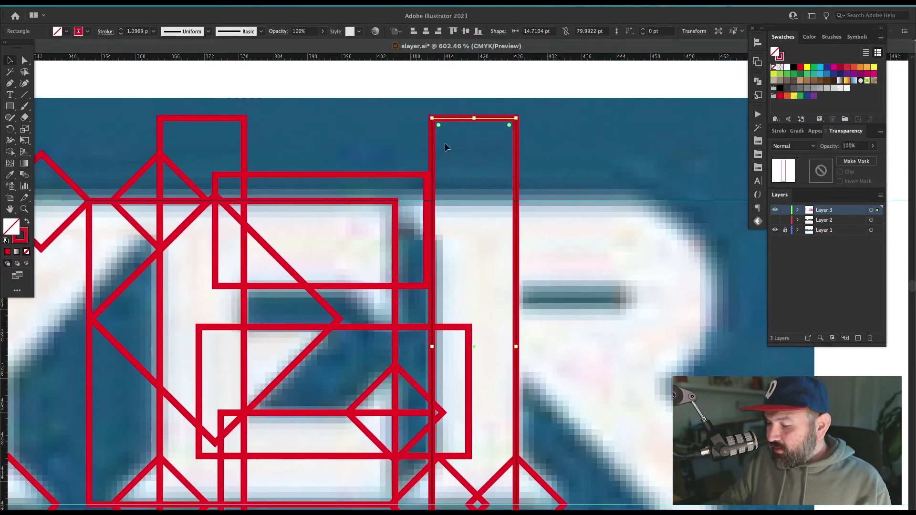
click(552, 364)
drag(528, 416, 593, 344)
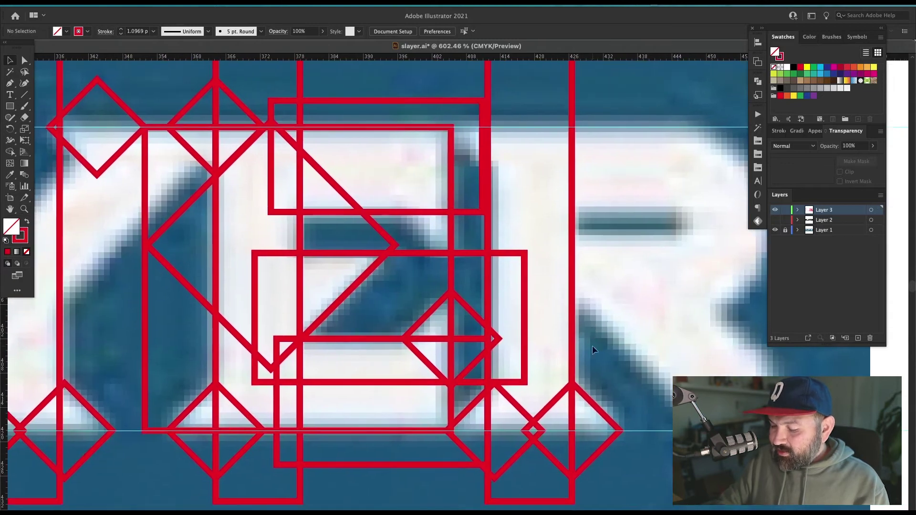
scroll(523, 154, up, 3)
click(485, 348)
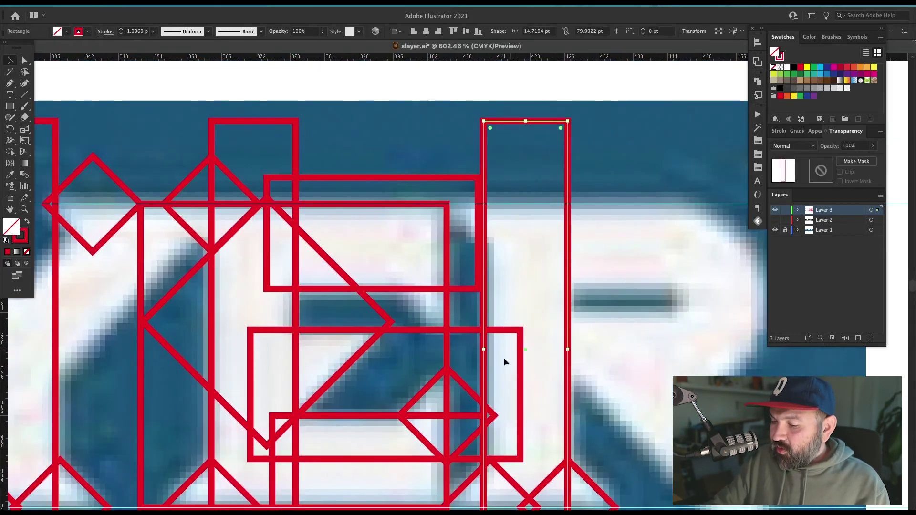
drag(484, 350, 490, 351)
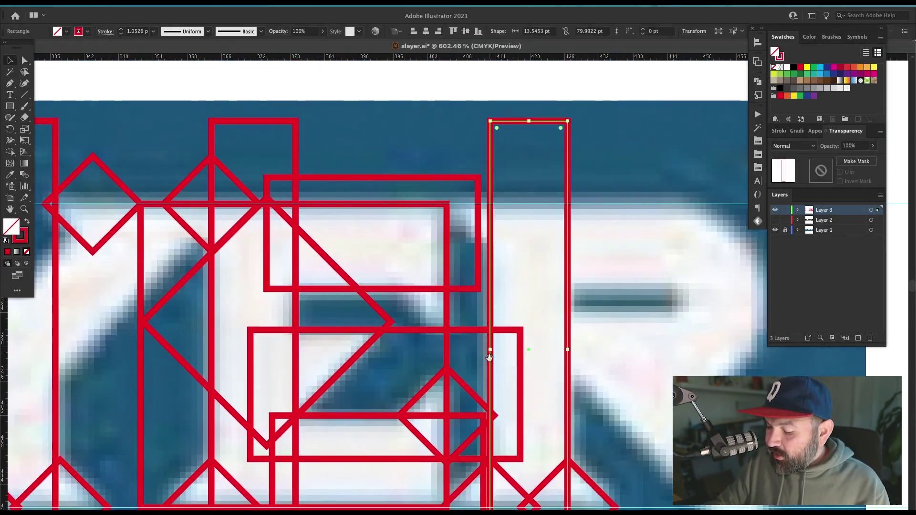
Widen the Y's stem rectangle to about 15.57 pt so its right edge meets the centre of the right foot diamond
scroll(598, 311, left, 10)
key(ctrl+z)
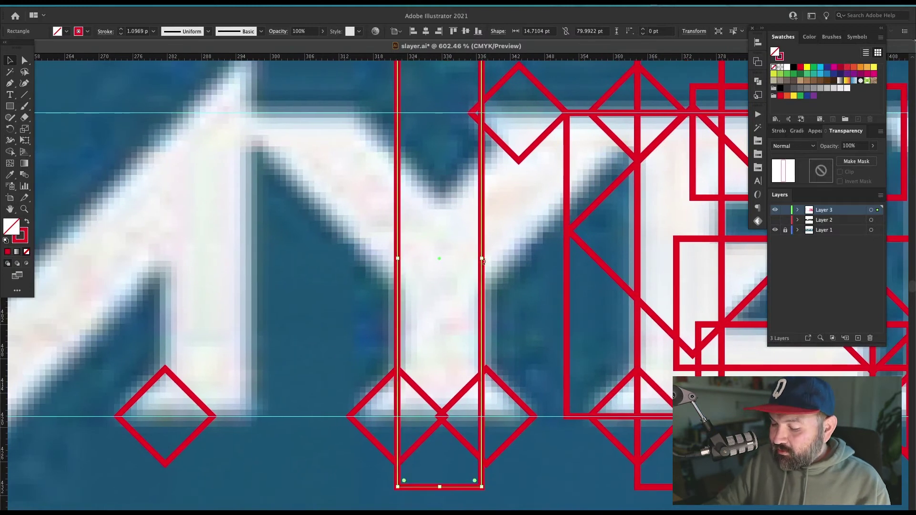
drag(483, 259, 487, 260)
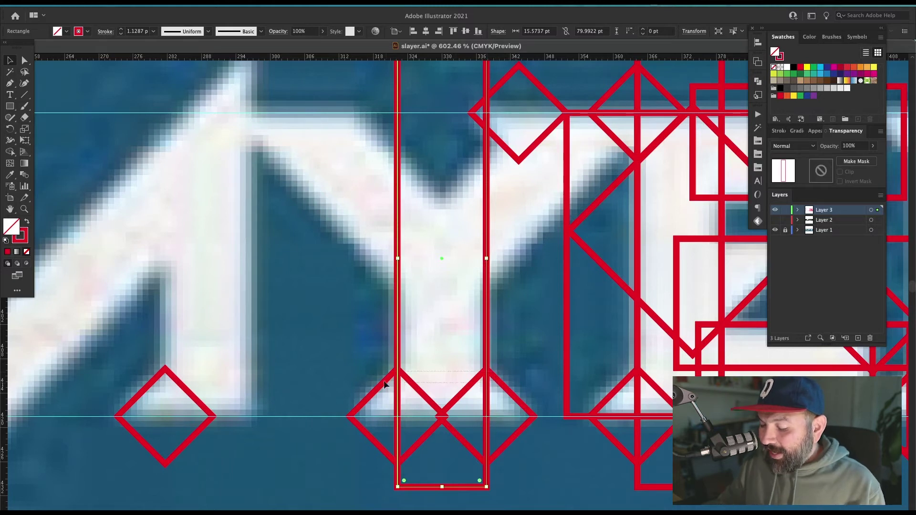
click(516, 337)
Copy the Y's stem rectangle onto the A's upright leg and narrow it to about 15.02 pt
drag(342, 365, 577, 377)
drag(596, 317, 363, 302)
drag(471, 254, 554, 337)
click(579, 274)
drag(500, 372, 677, 332)
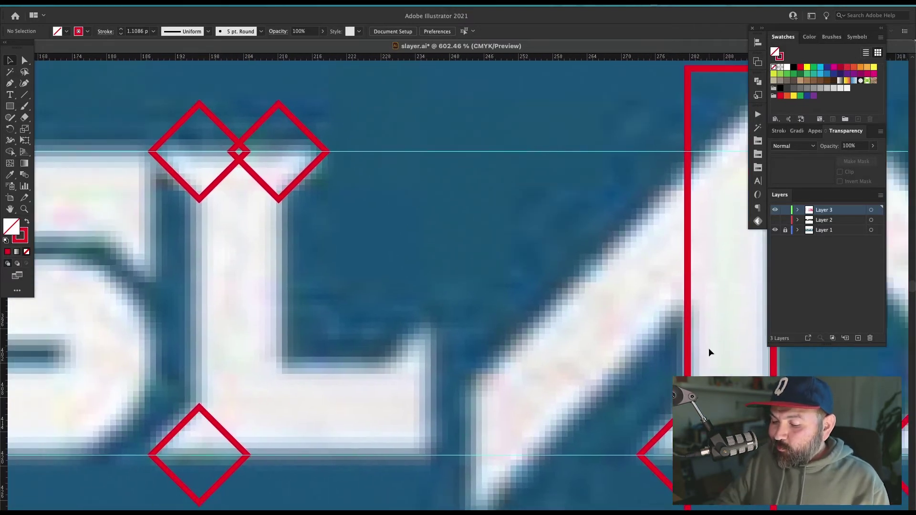
Copy the A's leg rectangle onto the L's stem and narrow it so its right edge meets the centre of the upper-right diamond
drag(687, 367, 203, 346)
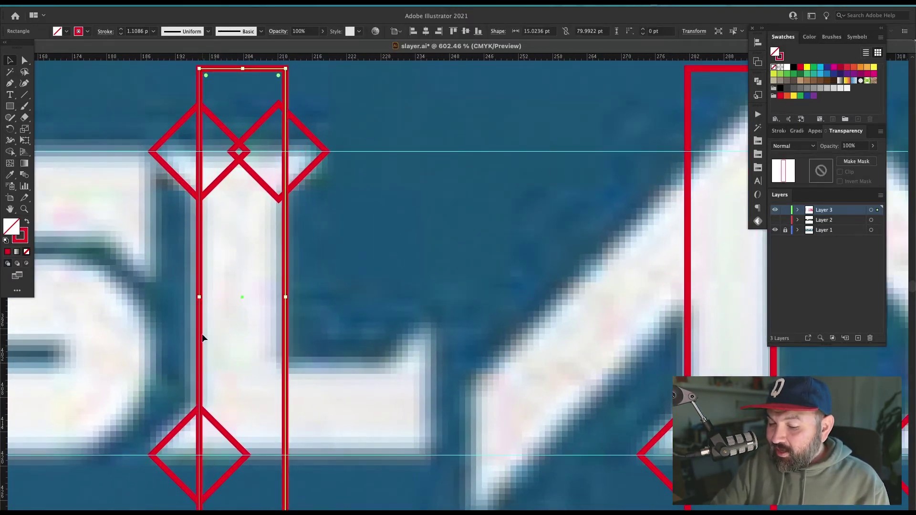
drag(364, 299, 589, 320)
drag(511, 317, 504, 317)
click(537, 296)
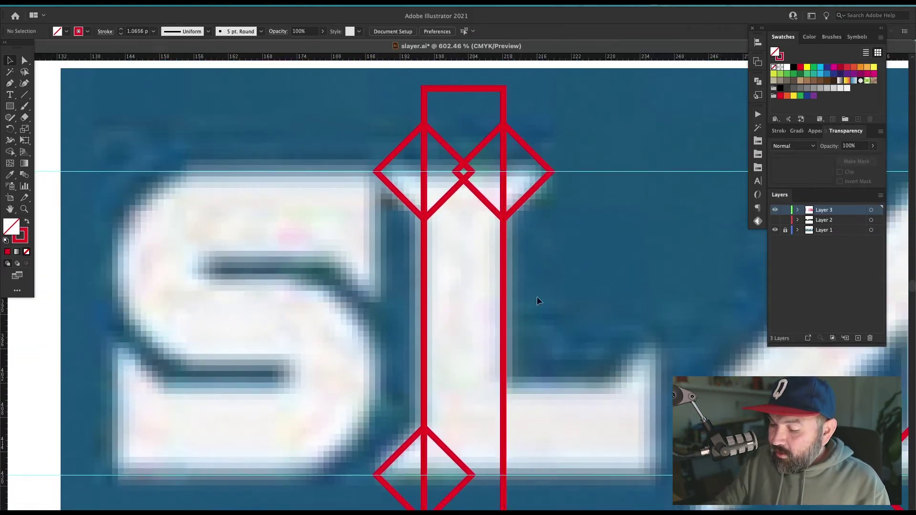
Copy the small diamond from the left side of the R's foot straight up onto the upper guide
key(ctrl+minus)
key(ctrl+minus)
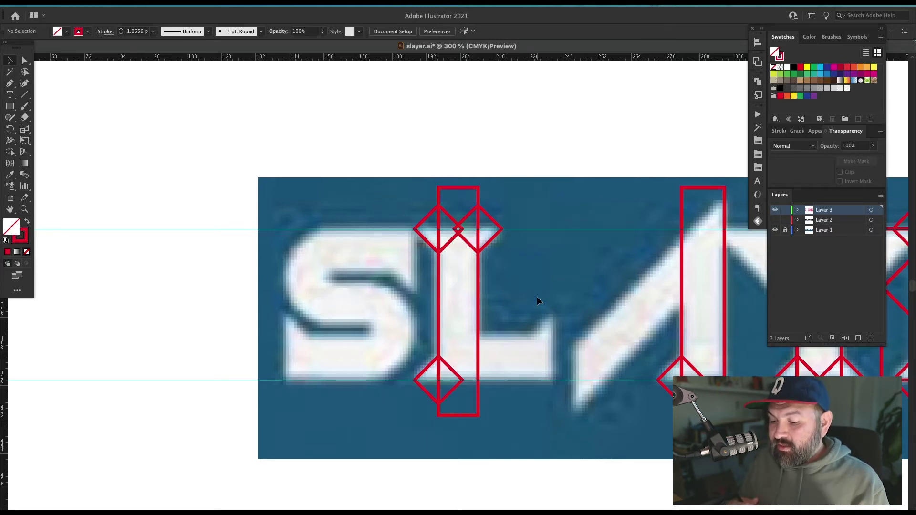
drag(638, 392, 347, 377)
drag(583, 415, 272, 423)
drag(416, 287, 466, 322)
key(v)
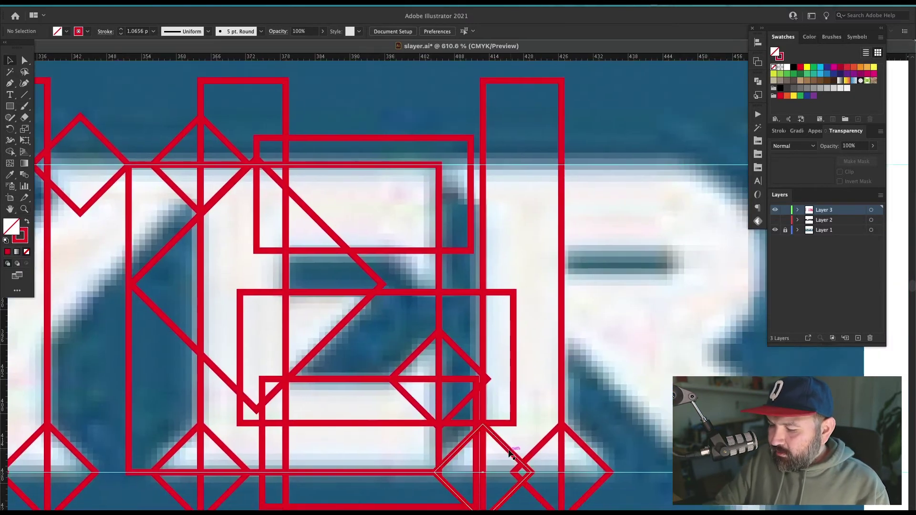
drag(522, 472, 521, 149)
click(518, 387)
Copy the small diamond from the L's lower-left corner to the raised tip at the end of the L's foot
drag(317, 332, 668, 334)
drag(228, 334, 413, 335)
scroll(517, 383, left, 10)
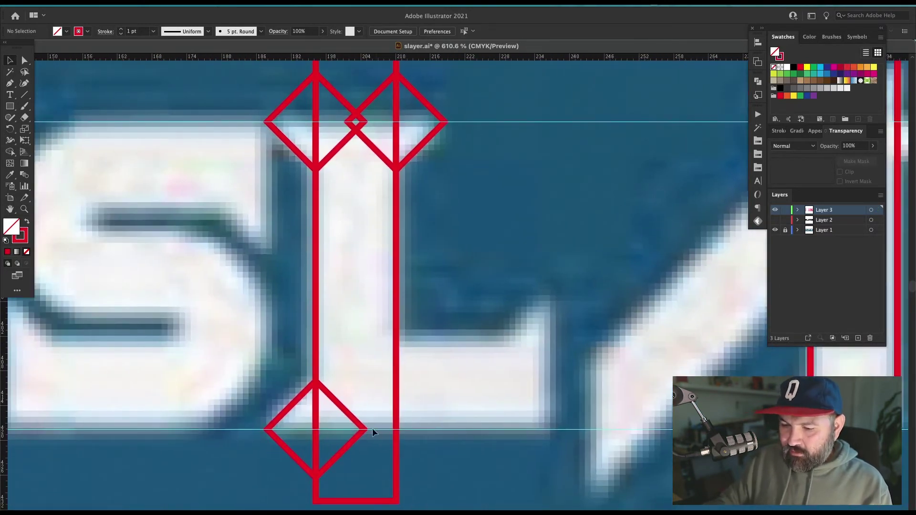
drag(373, 429, 592, 354)
click(572, 384)
Place small diamonds on the S's upper-right tip and on its lower-left tip
scroll(572, 380, left, 8)
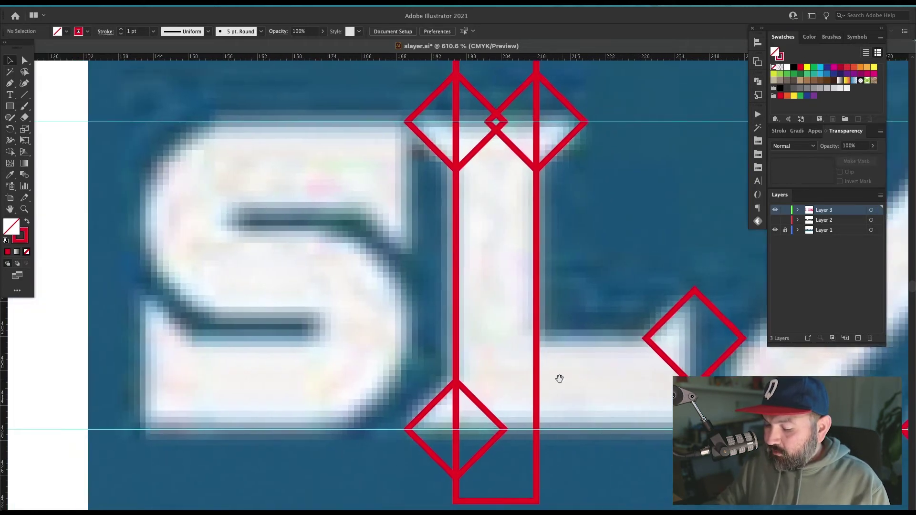
drag(565, 431, 255, 352)
click(266, 342)
Copy the diamond at the A's foot along the lower guide to the lower-left corner of the L's stem
key(super+minus)
key(super+minus)
key(super+minus)
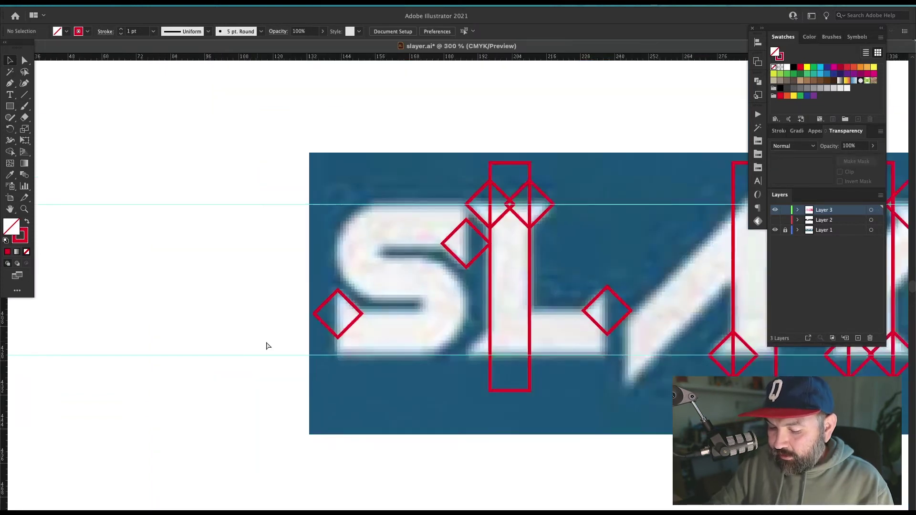
key(super+minus)
key(super+minus)
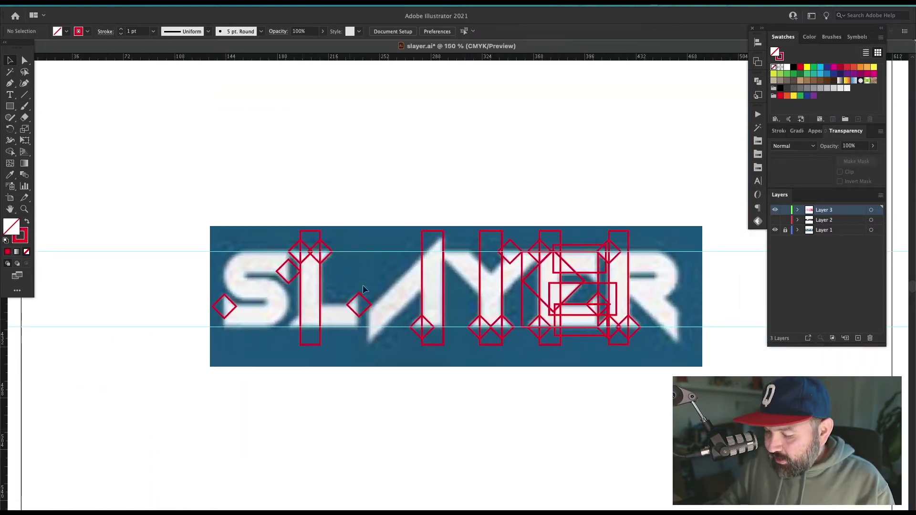
drag(236, 333, 510, 381)
drag(703, 415, 584, 410)
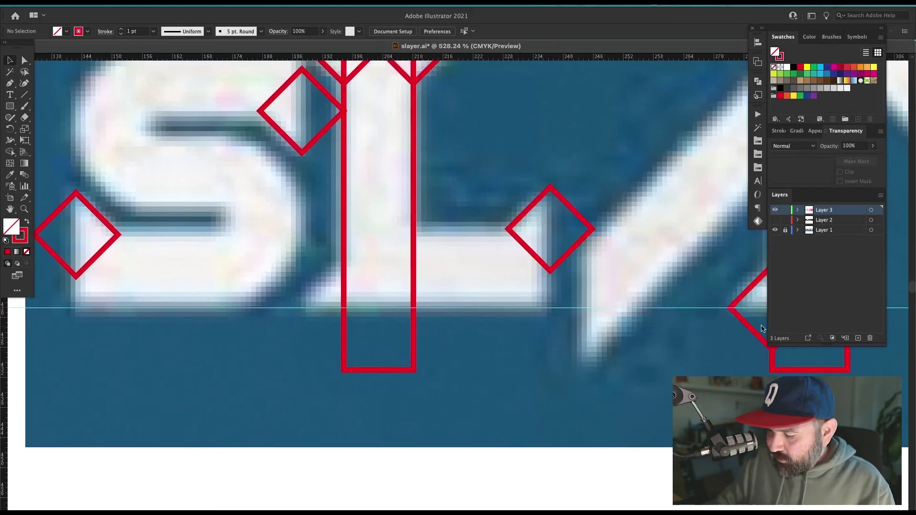
drag(762, 328, 331, 346)
click(440, 384)
drag(638, 407, 457, 415)
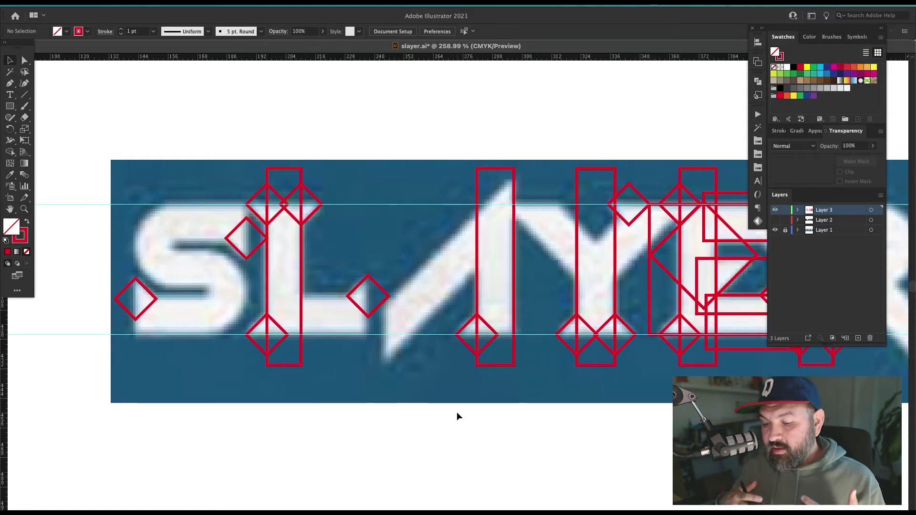
Select all the E's construction shapes and remove the regions outside the letter's outline with the Shape Builder
scroll(587, 427, right, 8)
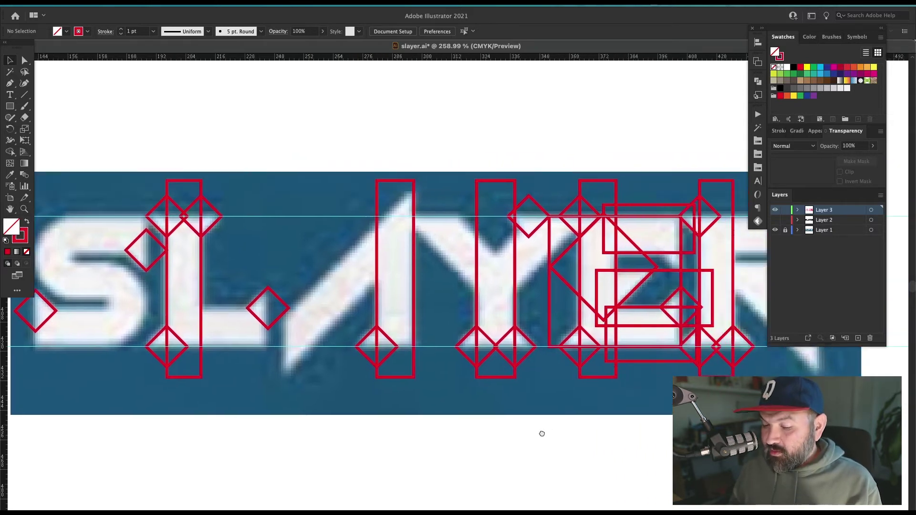
scroll(598, 223, up, 3)
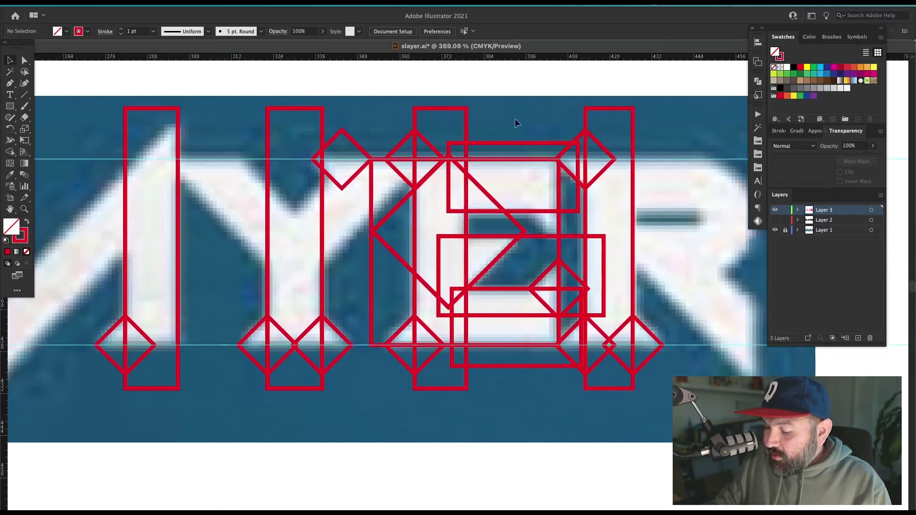
click(413, 397)
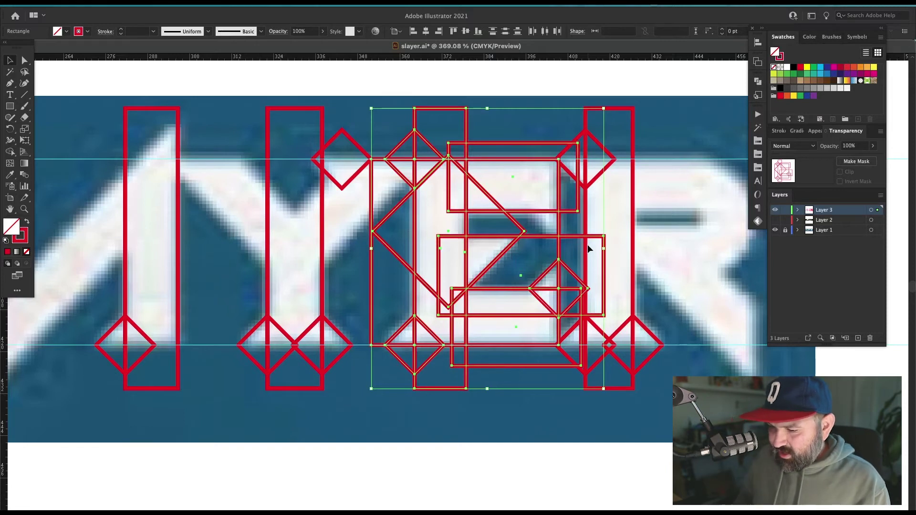
key(shift+m)
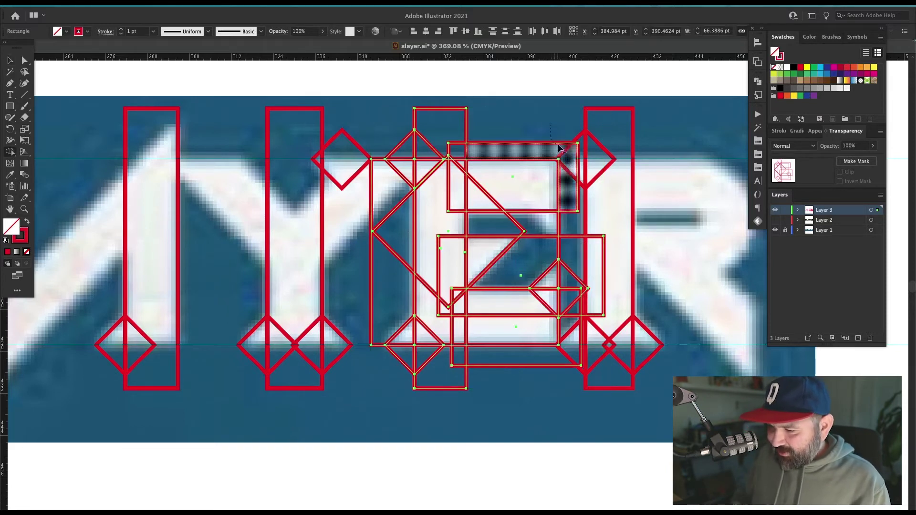
alt+click(571, 163)
drag(461, 150, 397, 151)
alt+click(390, 210)
drag(398, 259, 400, 266)
drag(395, 360, 571, 357)
drag(579, 245, 574, 354)
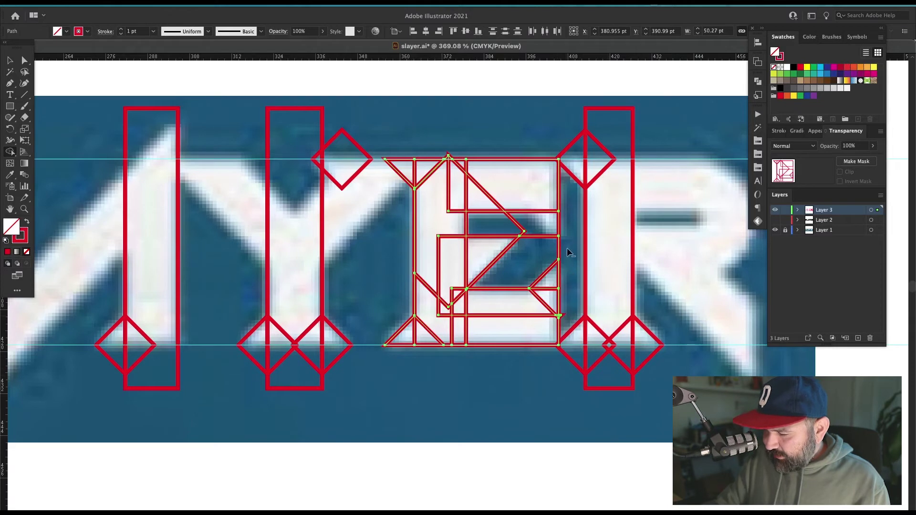
Copy the small diamond from the R's upper-left corner to the lower tip of the E's upper arm
key(v)
click(566, 77)
drag(608, 167, 580, 223)
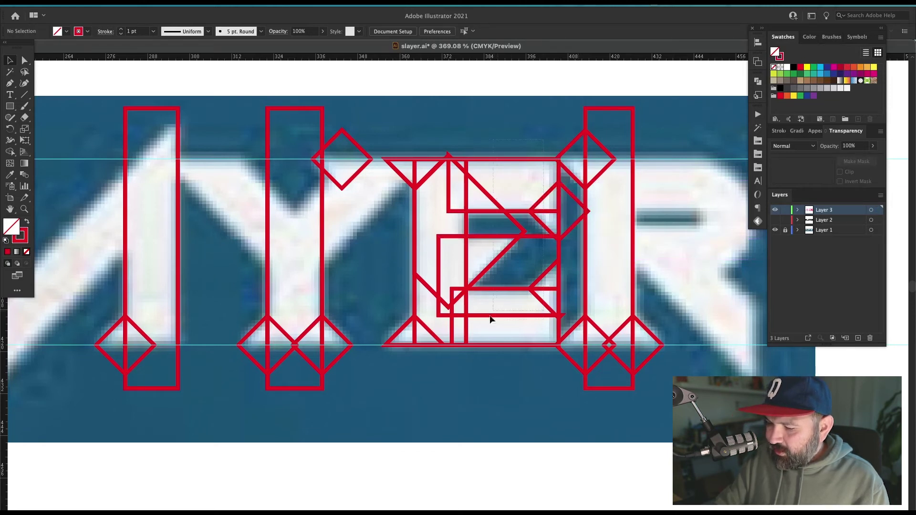
Select the E's shapes with the added diamond and remove the excess regions around its upper arm and right-hand opening with the Shape Builder
click(439, 313)
key(shift+m)
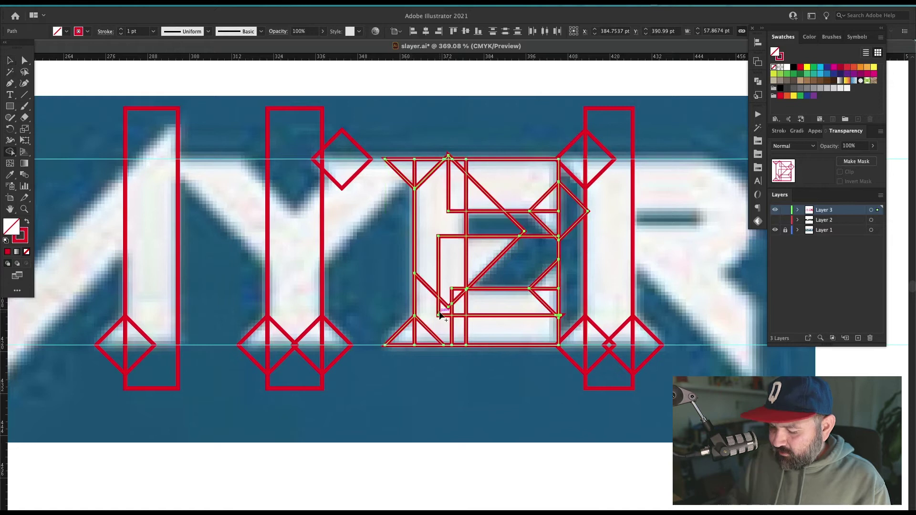
drag(512, 224, 539, 257)
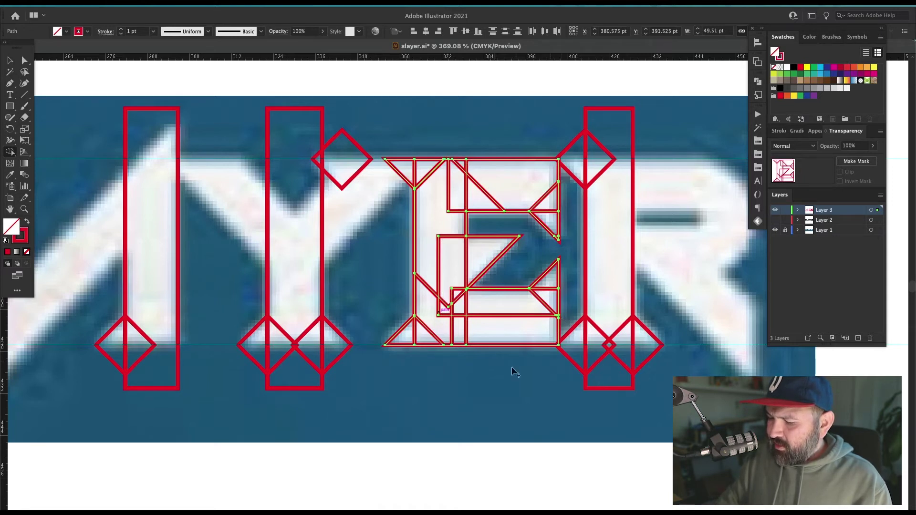
Merge the remaining regions into a single E shape and swap its red stroke to a solid red fill
mouse_move(553, 143)
mouse_down()
mouse_move(500, 253)
mouse_move(390, 428)
mouse_up()
key(v)
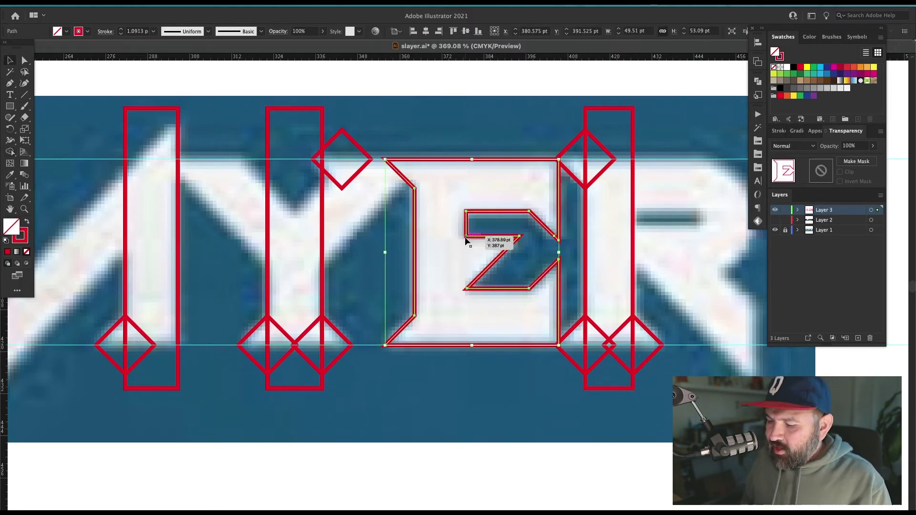
key(shift+x)
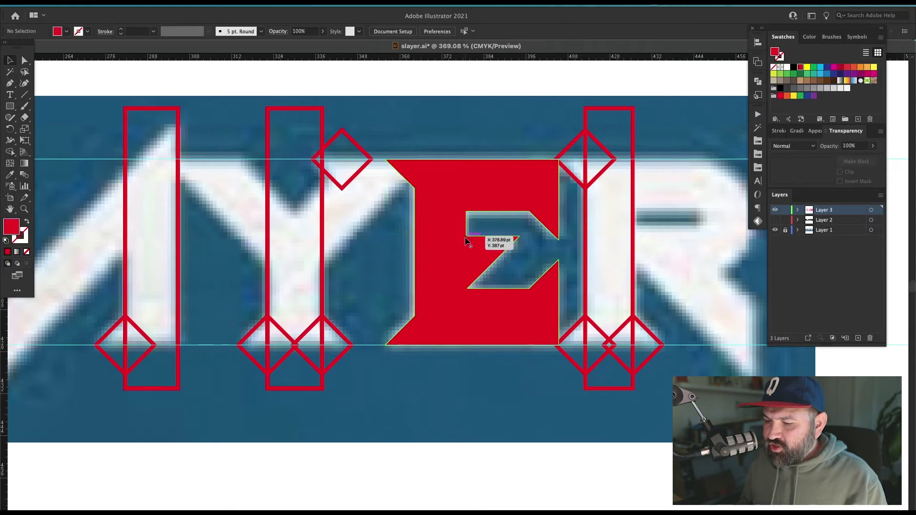
click(488, 428)
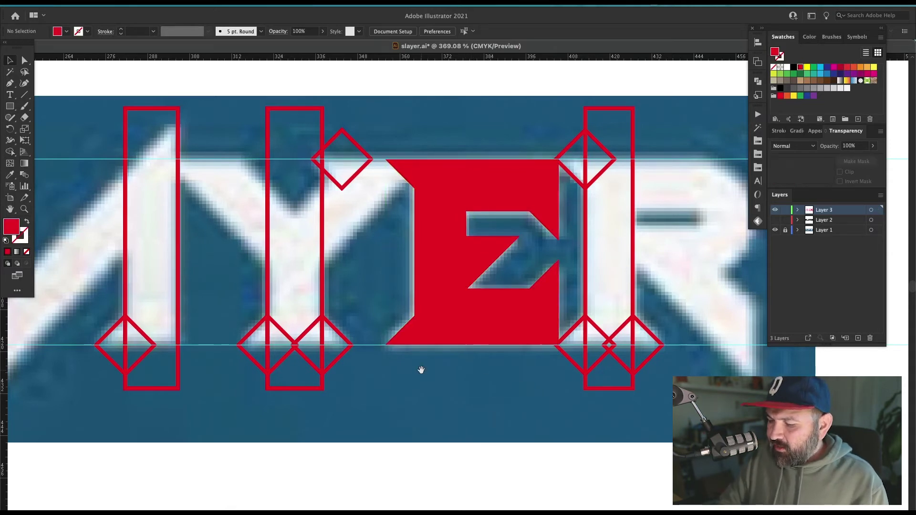
Draw an unfilled red-stroked rectangle below the baseline, covering the lower ends of the A's stem rectangle and diamond
key(super+minus)
key(super+minus)
scroll(422, 374, left, 5)
scroll(422, 374, up, 1)
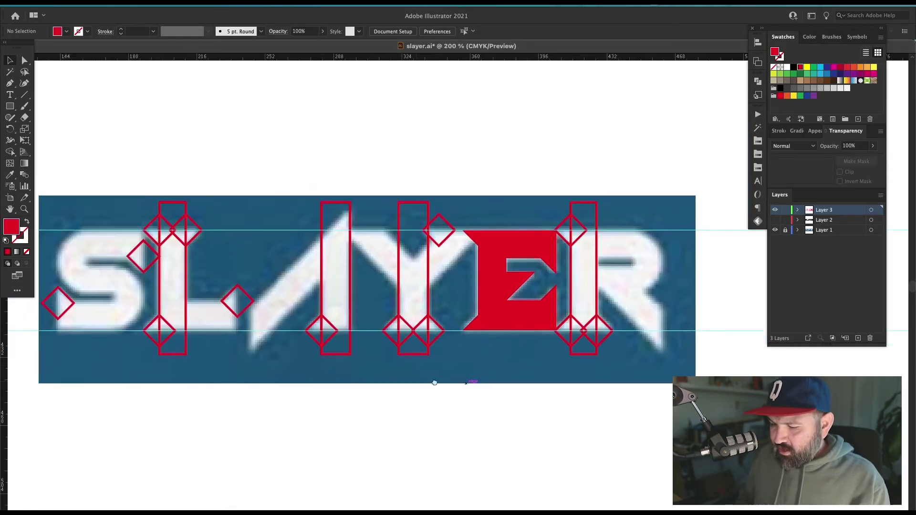
scroll(463, 370, right, 5)
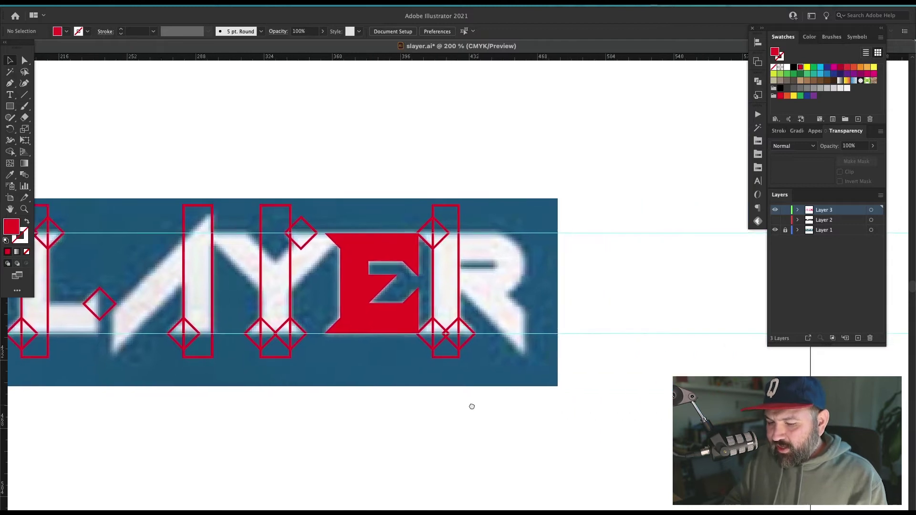
scroll(479, 360, left, 2)
drag(525, 409, 648, 395)
drag(499, 155, 276, 448)
drag(539, 346, 521, 352)
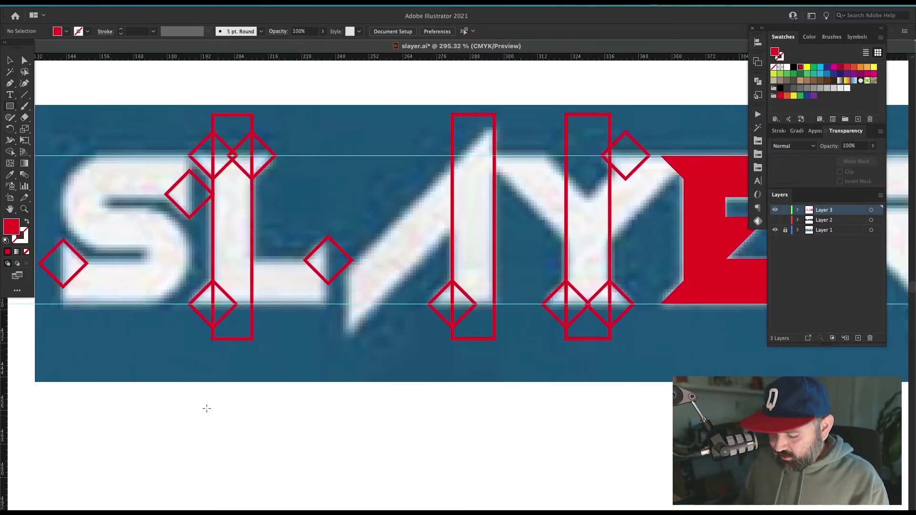
mouse_move(515, 304)
mouse_down()
mouse_move(348, 382)
mouse_move(303, 389)
mouse_up()
key(shift+x)
key(ctrl+shift+a)
key(v)
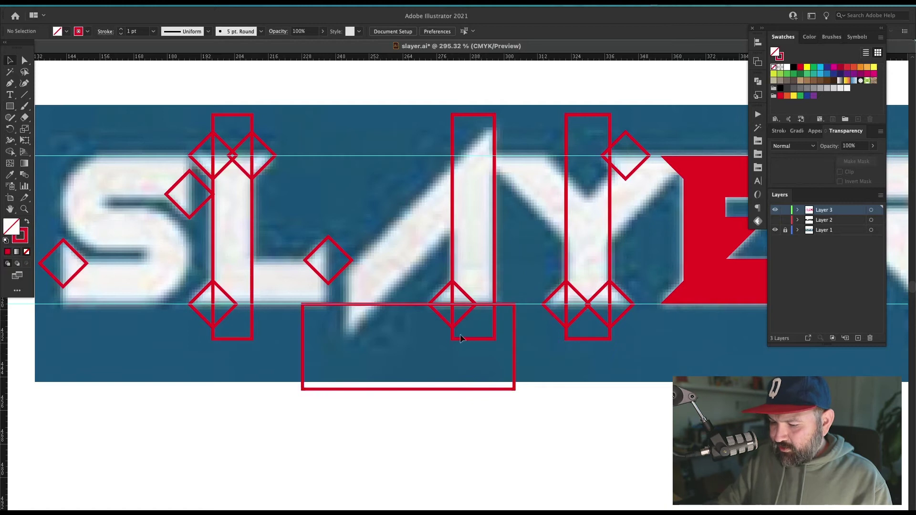
Select the A's stem, small diamond and new rectangle and remove everything below the baseline with the Shape Builder
scroll(549, 334, down, 3)
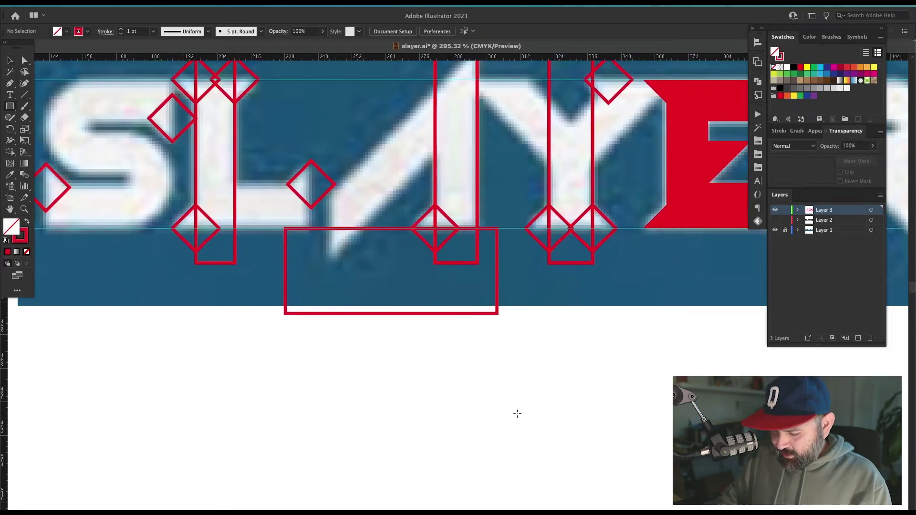
scroll(496, 391, up, 3)
click(465, 273)
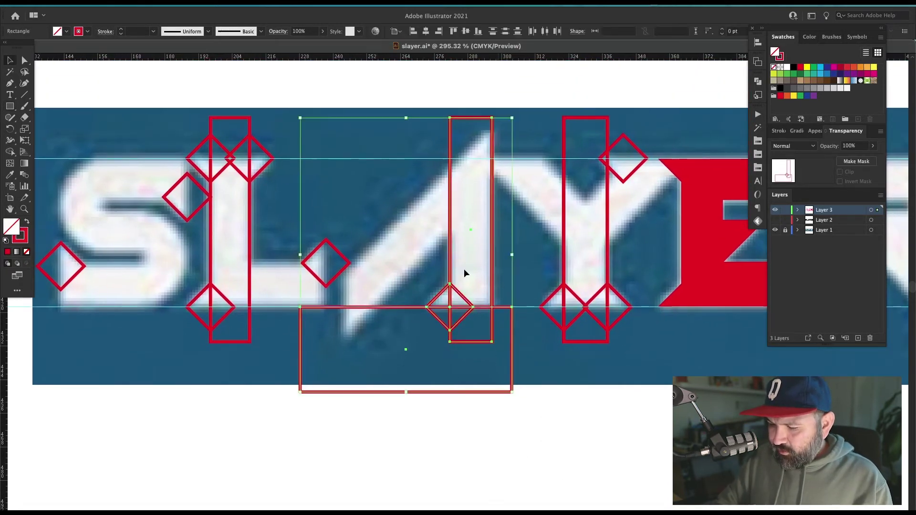
shift+click(512, 326)
click(504, 279)
drag(503, 277, 417, 358)
key(shift+m)
drag(525, 339, 391, 334)
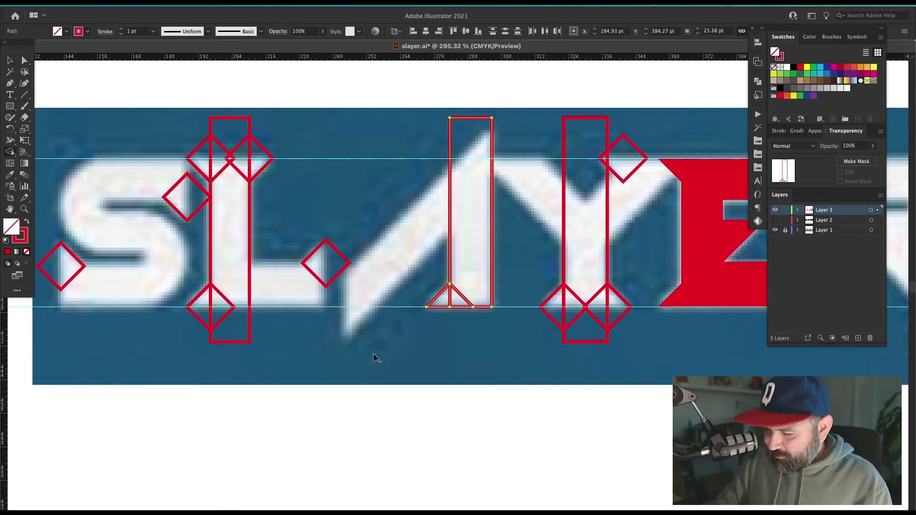
Draw a square of about 86 pt, rotate it 45° and align its upper tip and edge with the A's apex and diagonal
key(ctrl+shift+a)
key(v)
key(m)
drag(369, 176, 610, 417)
key(r)
drag(665, 235, 607, 131)
key(v)
click(511, 155)
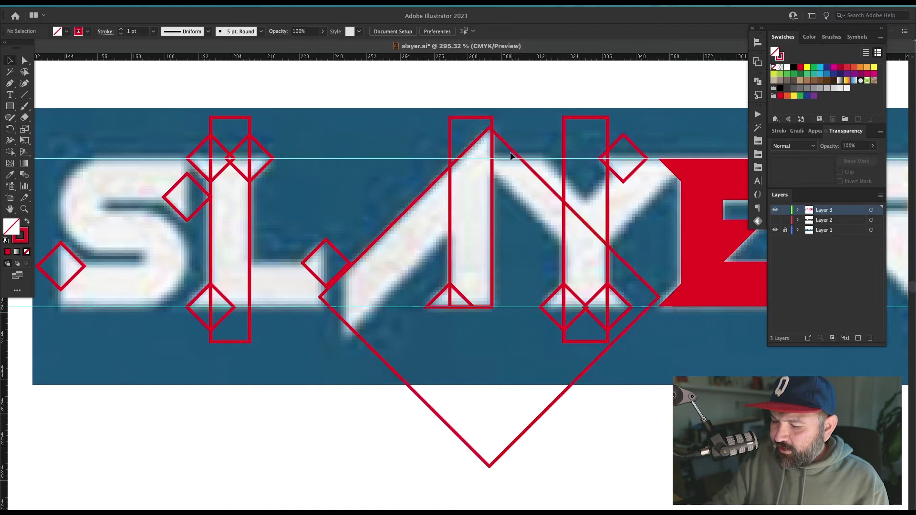
click(515, 155)
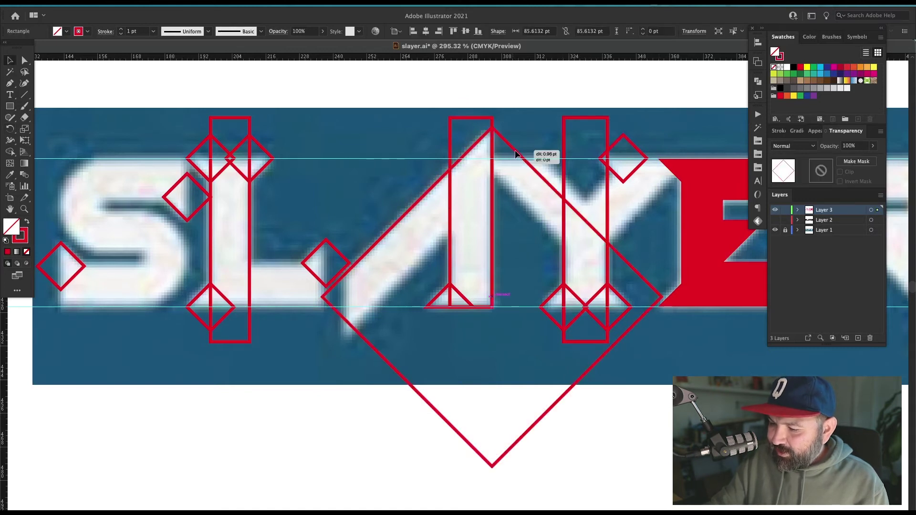
scroll(596, 329, down, 3)
scroll(597, 329, left, 2)
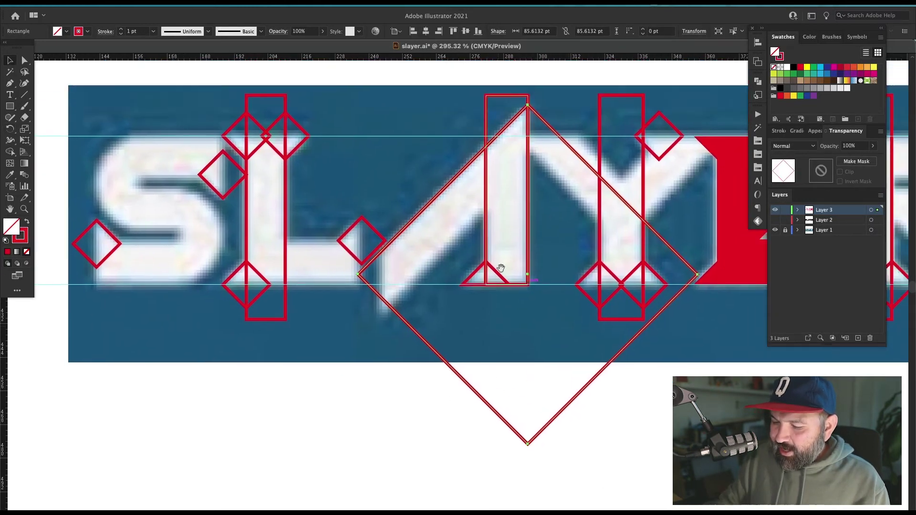
Copy the large diamond down so its upper edge follows the underside of the A's diagonal stroke
scroll(503, 296, up, 2)
scroll(504, 296, right, 1)
drag(439, 194, 451, 249)
click(473, 263)
scroll(490, 274, left, 1)
Draw a tall rectangle of about 63 × 108 pt over the A, with its edge on the outer end of the diagonal stroke
key(m)
drag(402, 87, 577, 382)
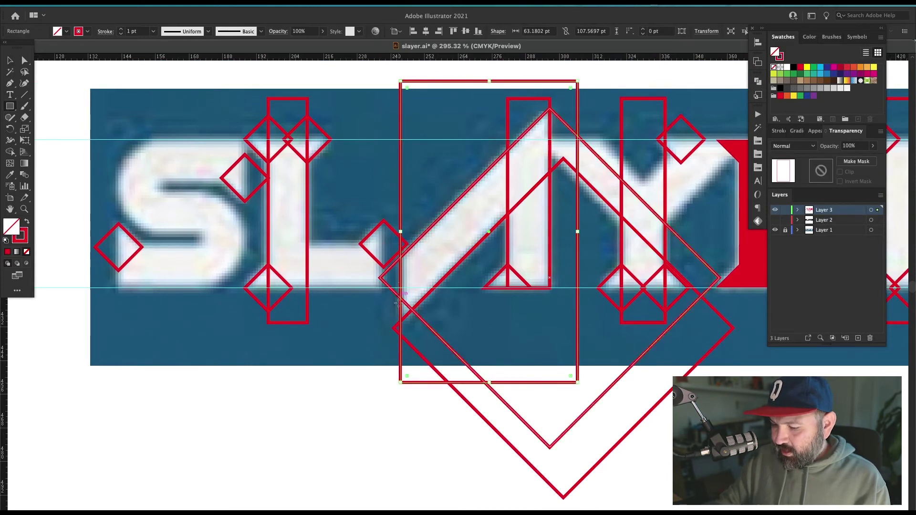
scroll(477, 286, up, 1)
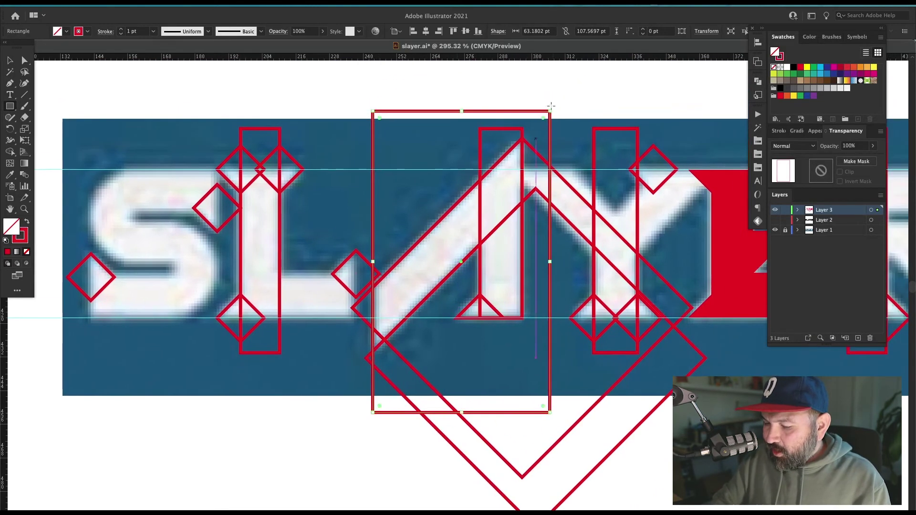
Select all the A's construction shapes and remove the regions outside the letter with the Shape Builder
key(v)
drag(541, 101, 451, 343)
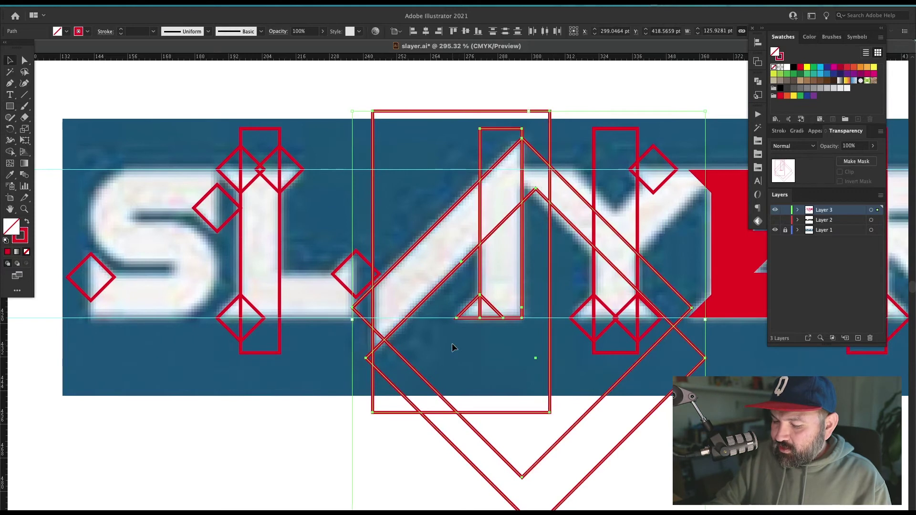
key(shift+m)
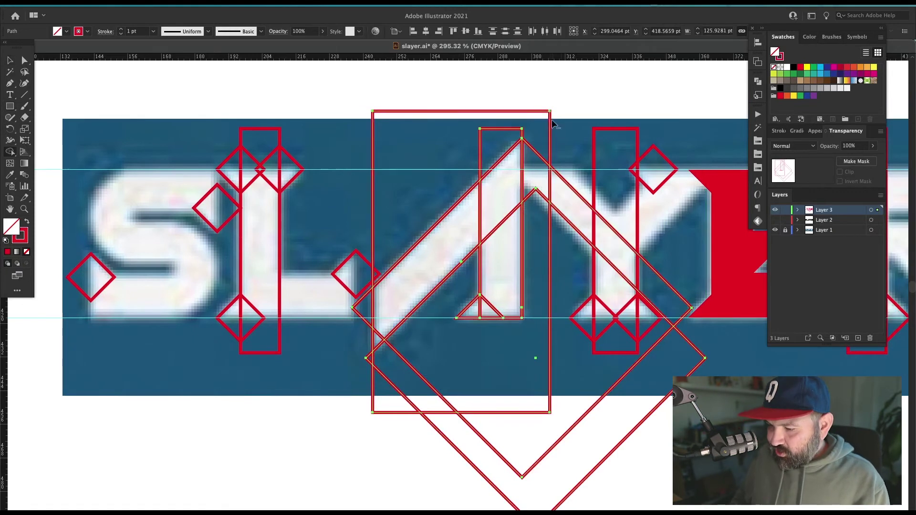
drag(531, 99, 500, 143)
mouse_move(546, 205)
mouse_down()
mouse_move(566, 216)
mouse_move(558, 340)
mouse_up()
mouse_move(452, 365)
mouse_down()
mouse_move(365, 407)
mouse_move(348, 404)
mouse_up()
mouse_move(420, 382)
mouse_down()
mouse_move(520, 457)
mouse_move(642, 444)
mouse_up()
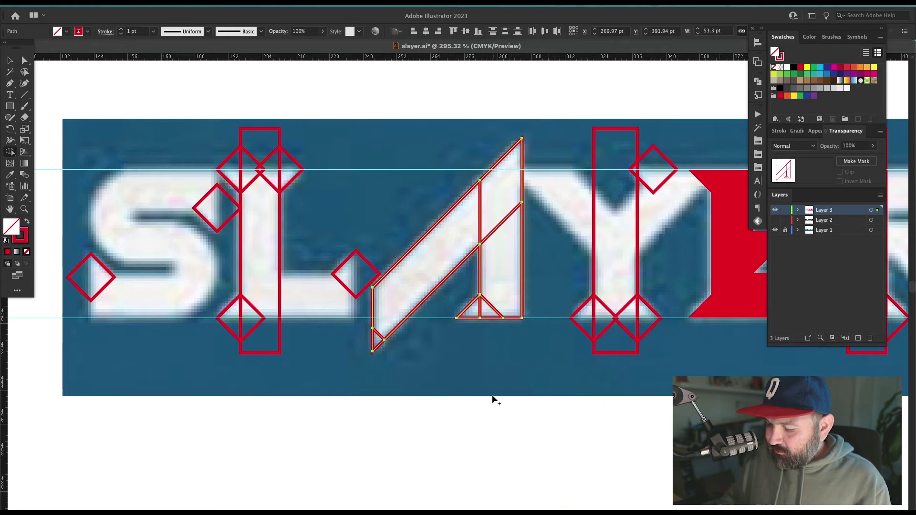
Merge the remaining regions into a single A shape and swap its red stroke to a solid red fill
mouse_move(511, 157)
mouse_down()
mouse_move(450, 275)
mouse_move(368, 379)
mouse_up()
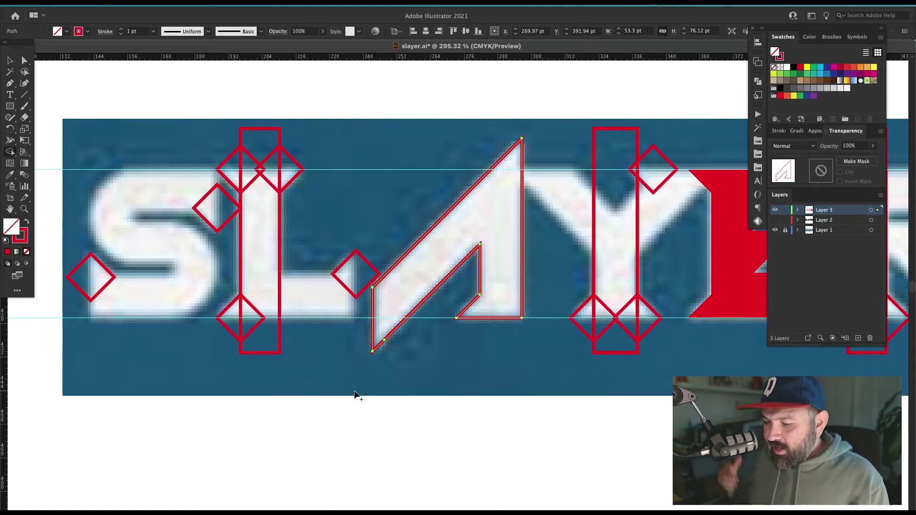
scroll(549, 381, right, 3)
key(shift+x)
key(v)
click(487, 245)
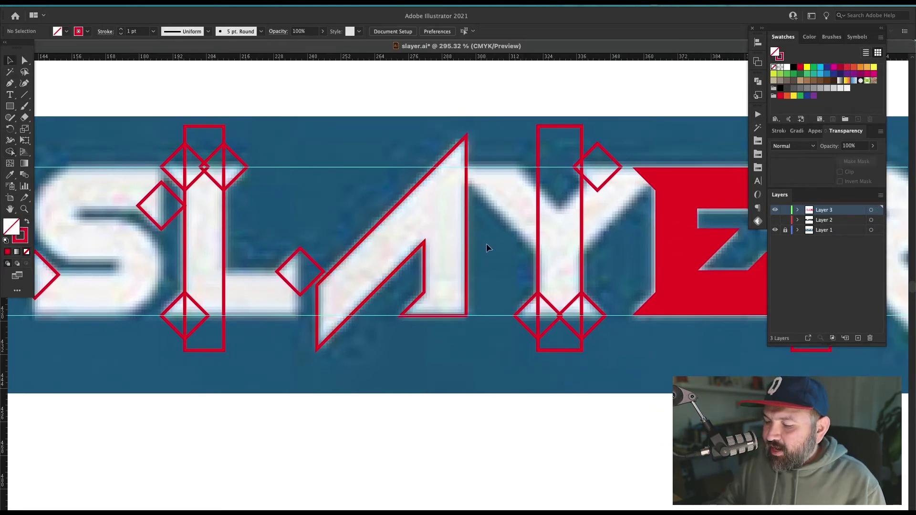
click(466, 253)
key(shift+x)
click(453, 466)
Draw an unfilled red-stroked rectangle below the baseline, covering the lower ends of the Y's stem and two small diamonds
scroll(548, 422, right, 3)
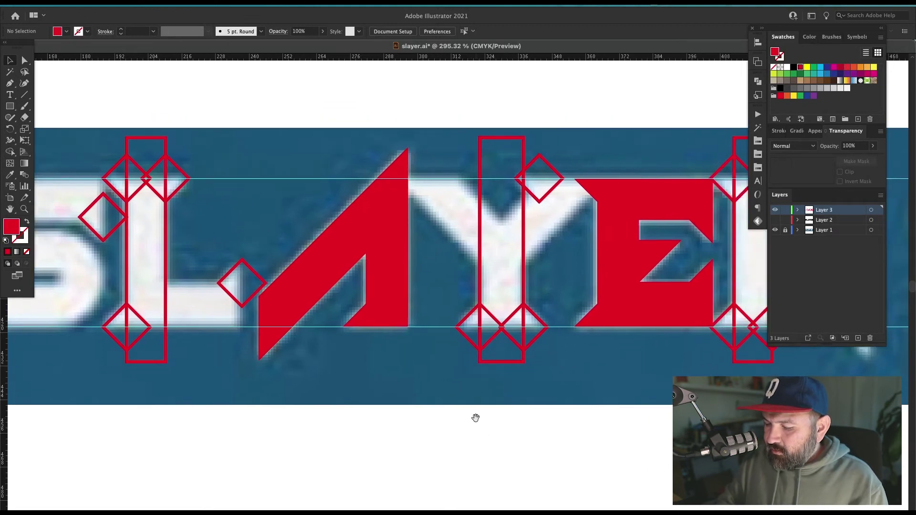
scroll(476, 418, right, 5)
drag(362, 407, 565, 387)
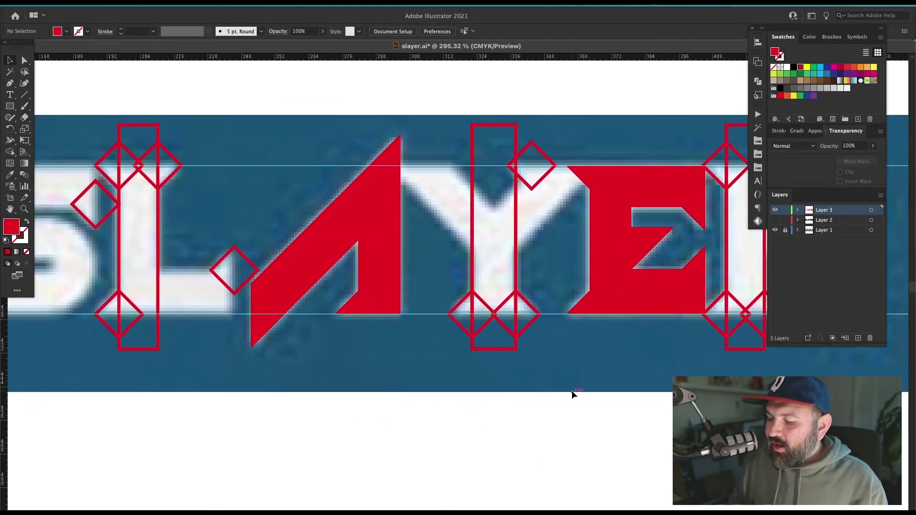
key(shift+x)
key(m)
drag(427, 314, 568, 364)
drag(624, 333, 593, 353)
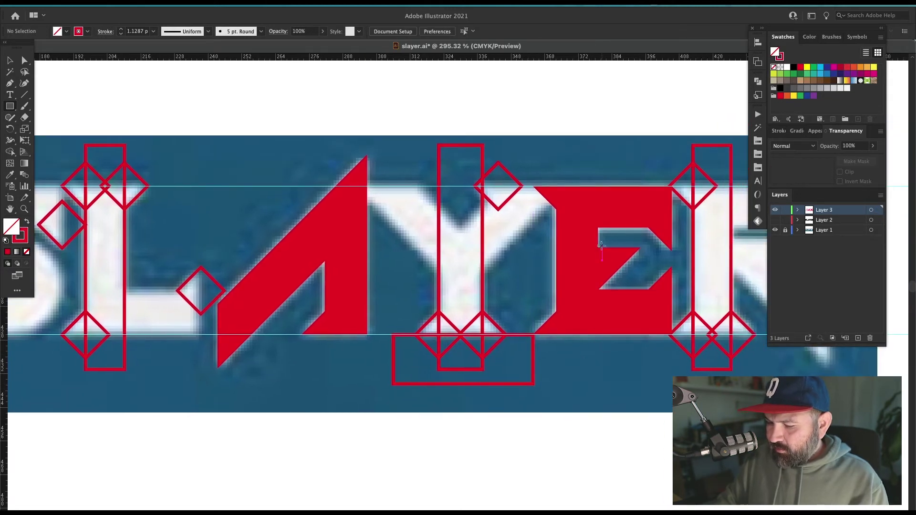
Draw a large rectangle around the Y, starting at the cap-height guide and extending below the baseline
drag(333, 114, 575, 186)
key(super+z)
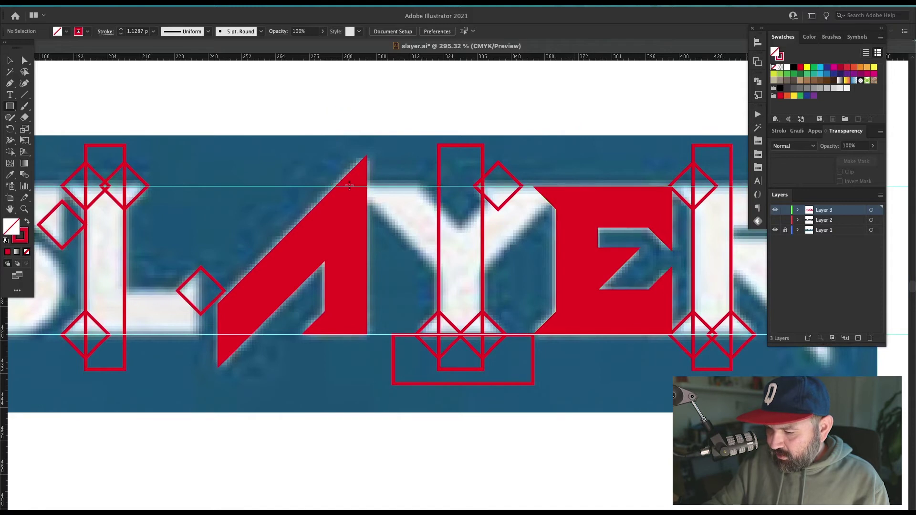
drag(348, 187, 575, 395)
key(super+shift+a)
key(v)
Draw a square of about 74 pt, rotate it 45° and place its lower edges along the undersides of the Y's arms
key(m)
mouse_move(471, 100)
mouse_down()
mouse_move(523, 153)
mouse_move(640, 310)
mouse_up()
key(r)
drag(641, 375, 695, 299)
key(super+shift+a)
key(v)
drag(665, 262, 519, 220)
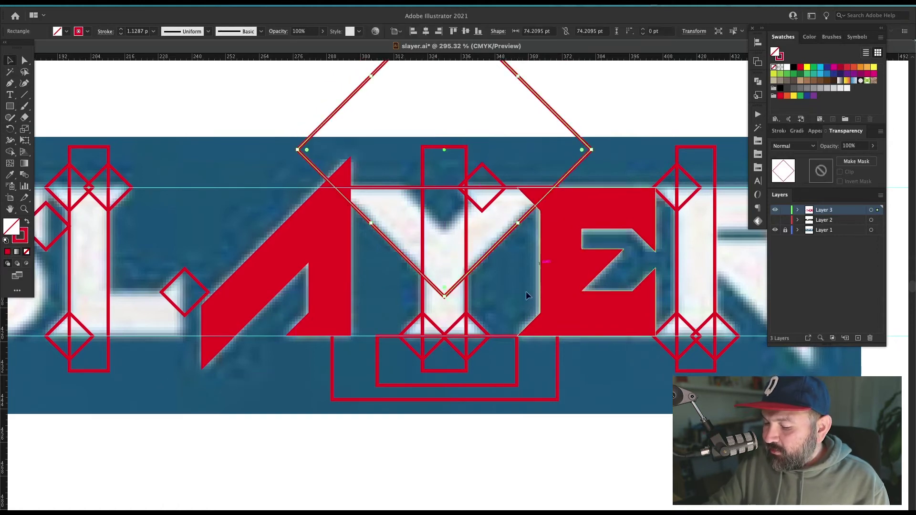
Copy the large diamond straight up so its lower tip fits the inner V of the Y
click(513, 219)
drag(510, 231, 517, 170)
click(497, 113)
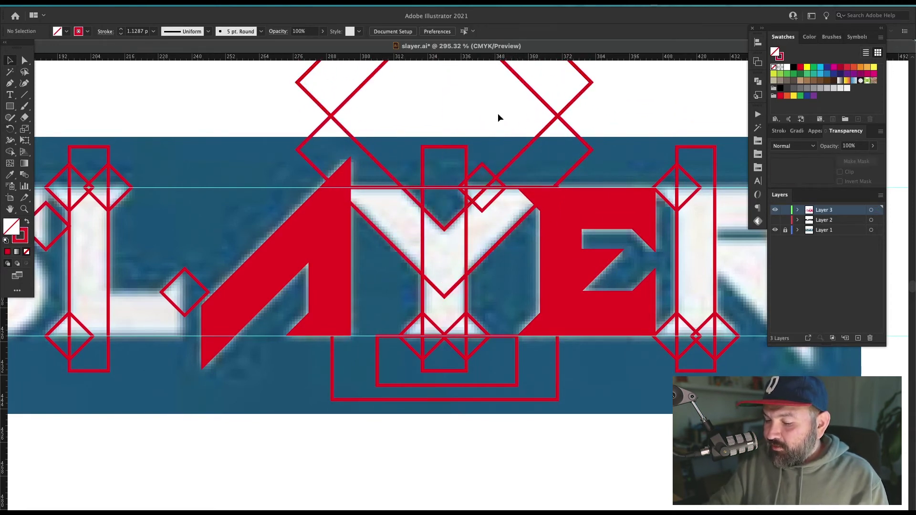
Select all the Y's construction shapes and remove the regions above the cap-height guide with the Shape Builder
drag(427, 353, 409, 409)
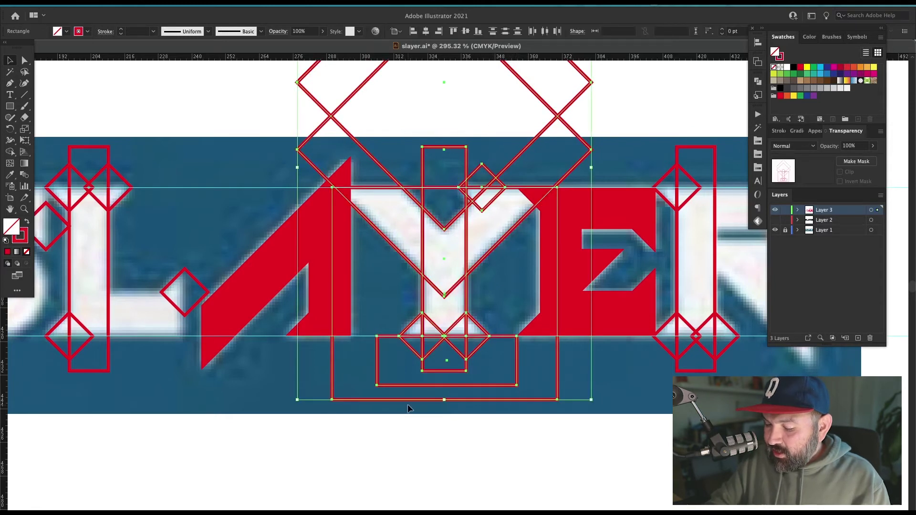
key(shift+m)
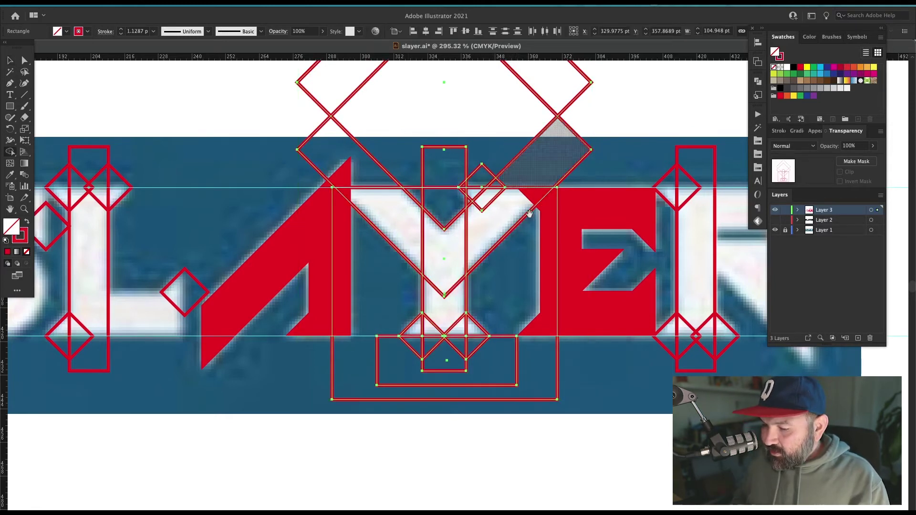
scroll(573, 162, up, 3)
drag(586, 126, 371, 110)
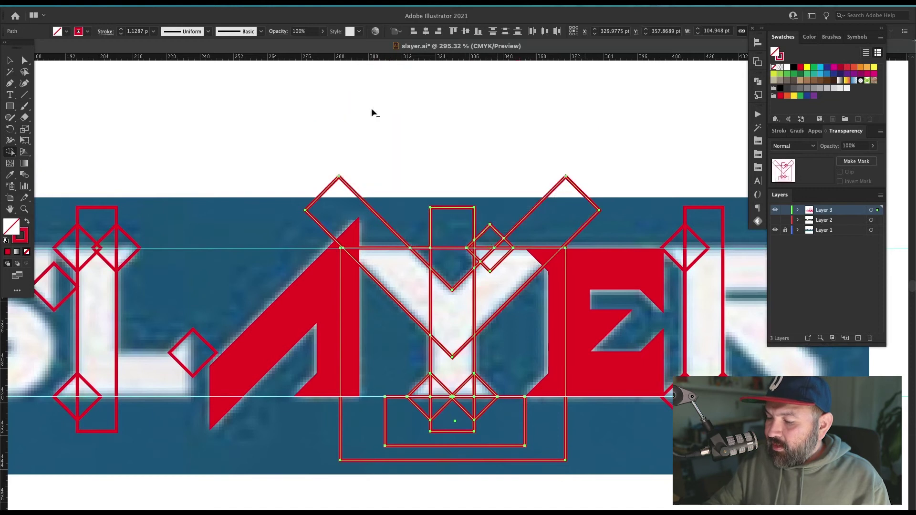
alt+click(352, 210)
alt+click(453, 226)
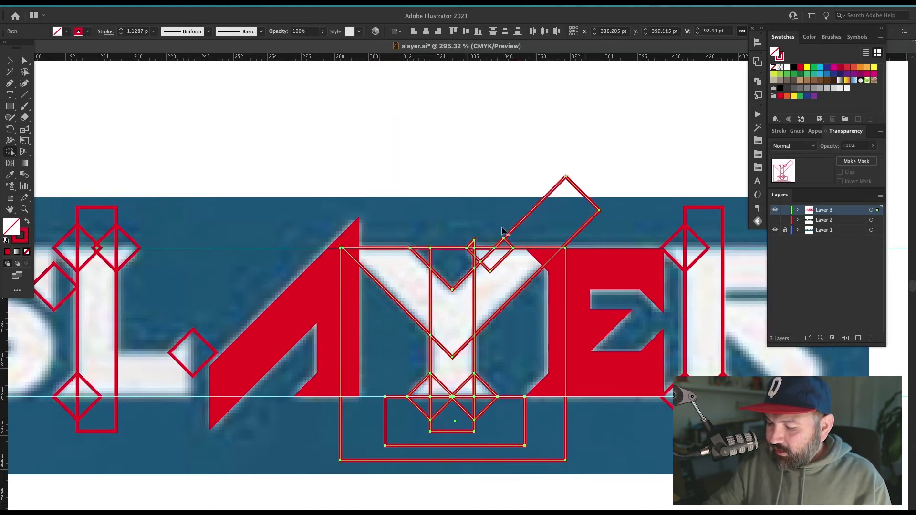
alt+click(528, 235)
alt+click(473, 250)
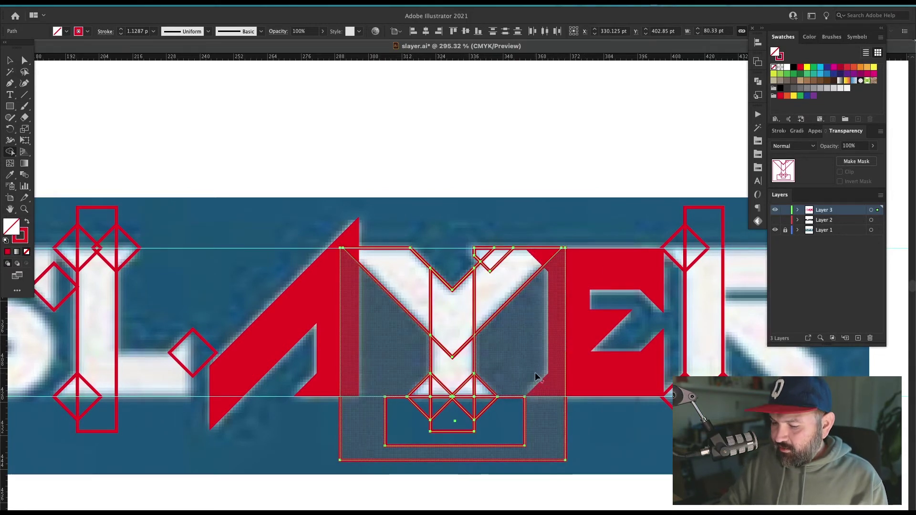
Remove the regions beside the Y's stem and below the baseline with the Shape Builder
scroll(482, 290, down, 3)
scroll(482, 291, left, 2)
mouse_move(431, 310)
mouse_down()
mouse_move(427, 369)
mouse_move(514, 365)
mouse_move(554, 344)
mouse_up()
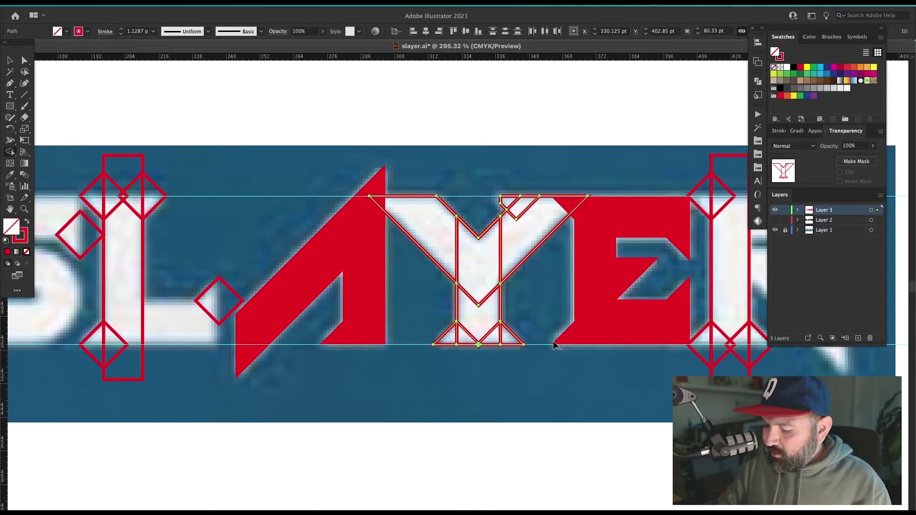
Select the Y's shapes and remove the tiny leftover tip below the baseline where the two small diamonds overlap
key(z)
drag(620, 143, 334, 392)
drag(556, 317, 523, 331)
key(super+shift+a)
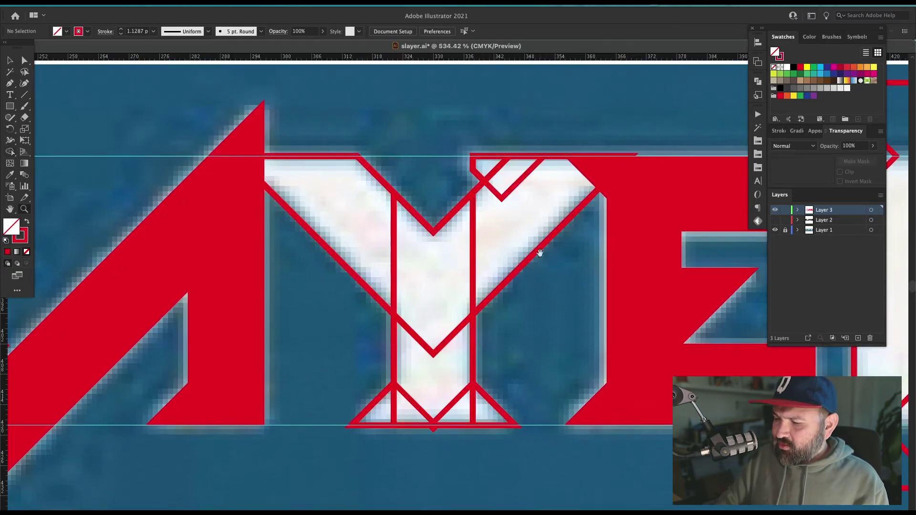
scroll(538, 254, up, 3)
scroll(538, 254, left, 1)
key(v)
drag(444, 347, 443, 370)
drag(497, 440, 406, 416)
key(z)
key(shift+m)
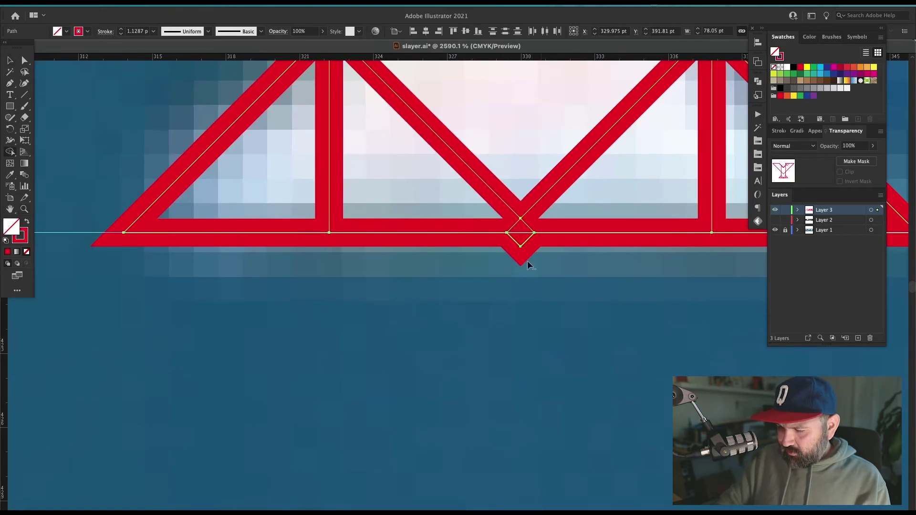
alt+click(520, 238)
Unite the Y's remaining regions into one outline with Pathfinder
key(super+minus)
key(super+minus)
key(super+minus)
key(super+minus)
key(super+minus)
key(super+minus)
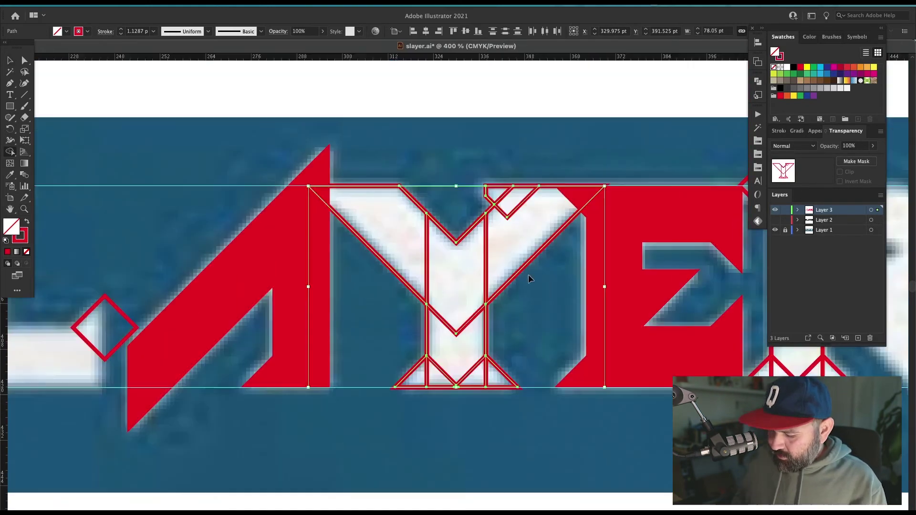
scroll(529, 276, right, 2)
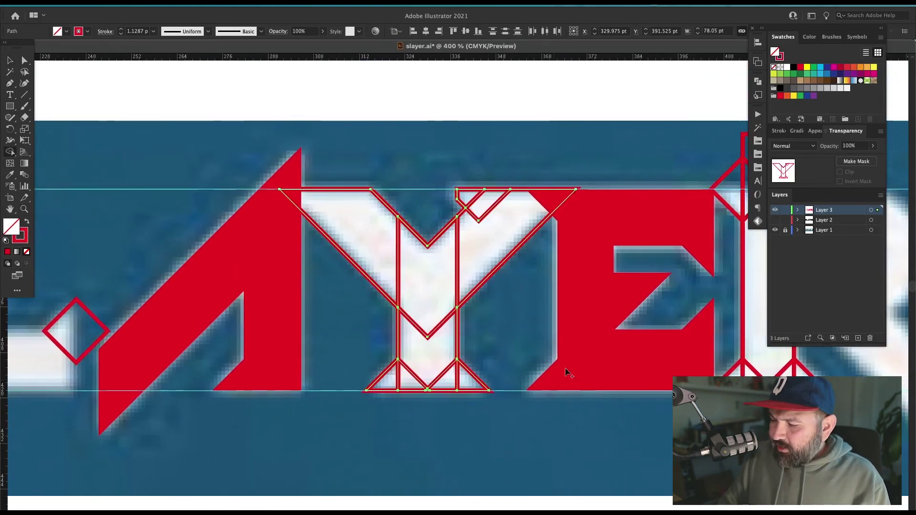
click(759, 80)
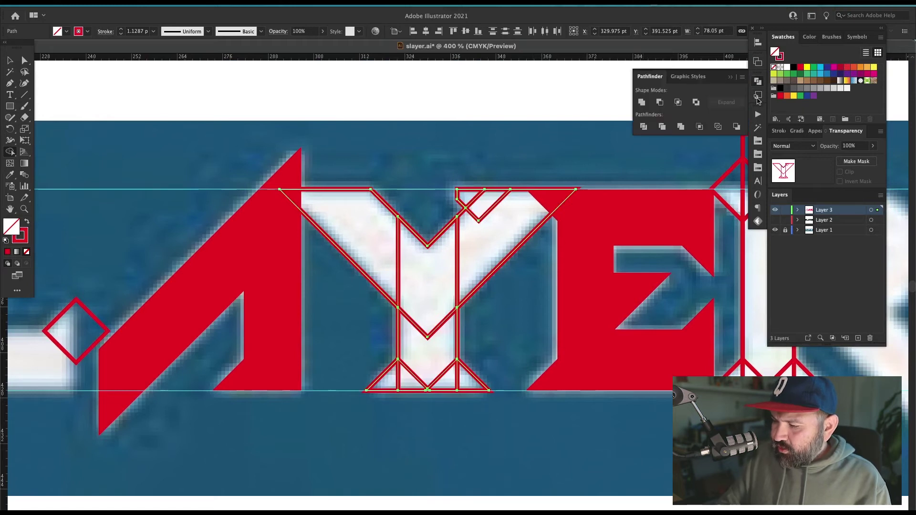
click(644, 104)
Examine the Y's united outline up close around the notch between its arms
key(z)
drag(405, 167, 466, 180)
key(a)
click(642, 285)
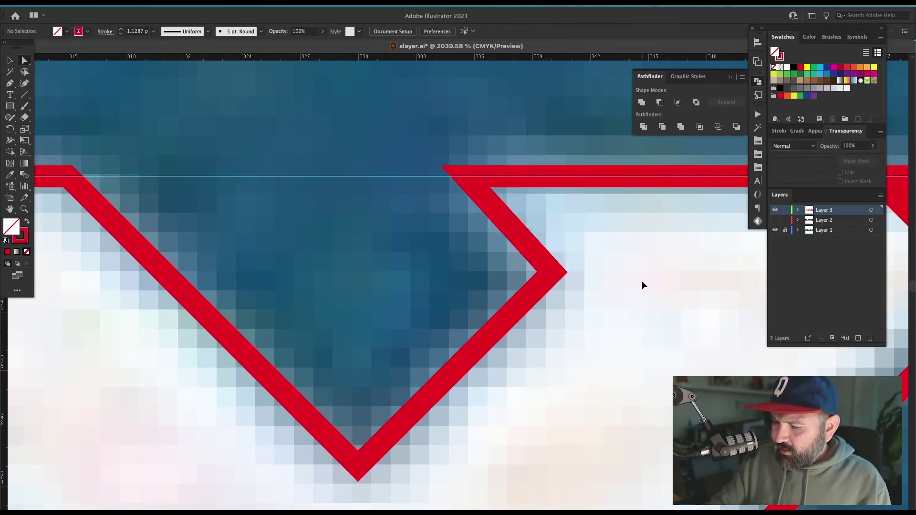
key(v)
key(super+minus)
key(super+minus)
key(super+minus)
key(super+minus)
key(super+minus)
drag(643, 281, 642, 276)
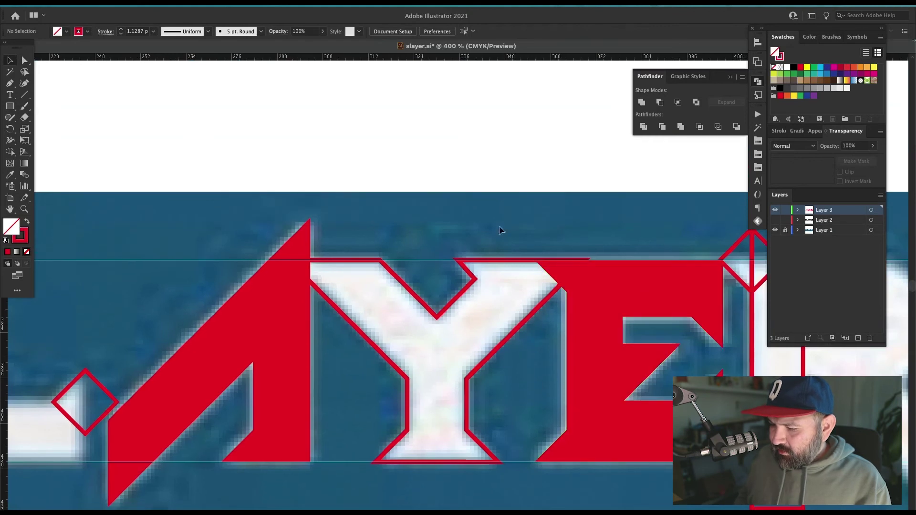
Swap the Y's red stroke for a solid red fill and deselect it
drag(499, 225, 446, 359)
key(shift+x)
key(super+shift+a)
Draw two red-outlined rectangles for the L: one about 61.5 by 53.1 pt between the guides, another covering the open area above its foot
drag(542, 406, 574, 279)
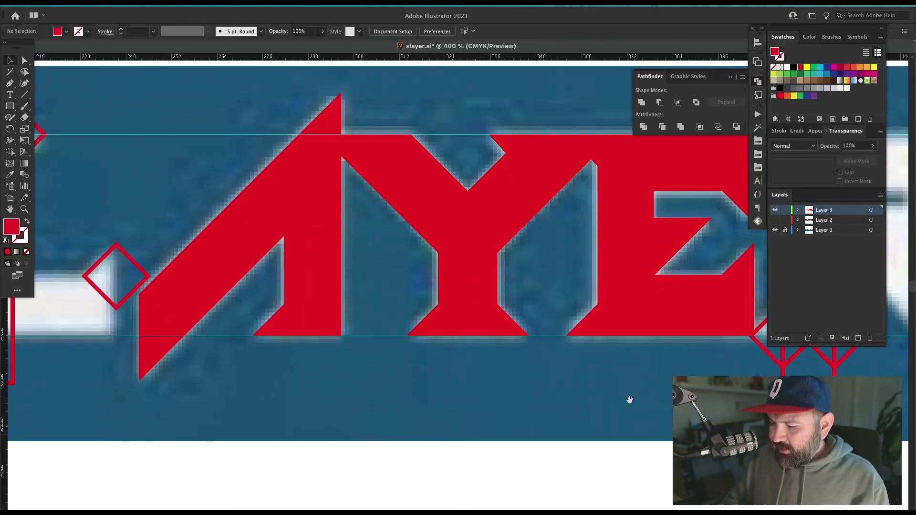
scroll(627, 398, right, 10)
scroll(538, 465, up, 1)
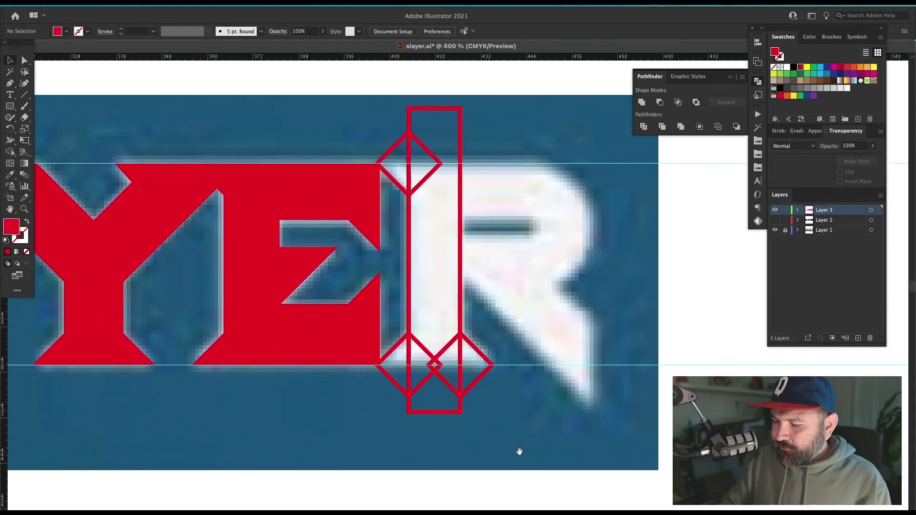
scroll(520, 451, left, 20)
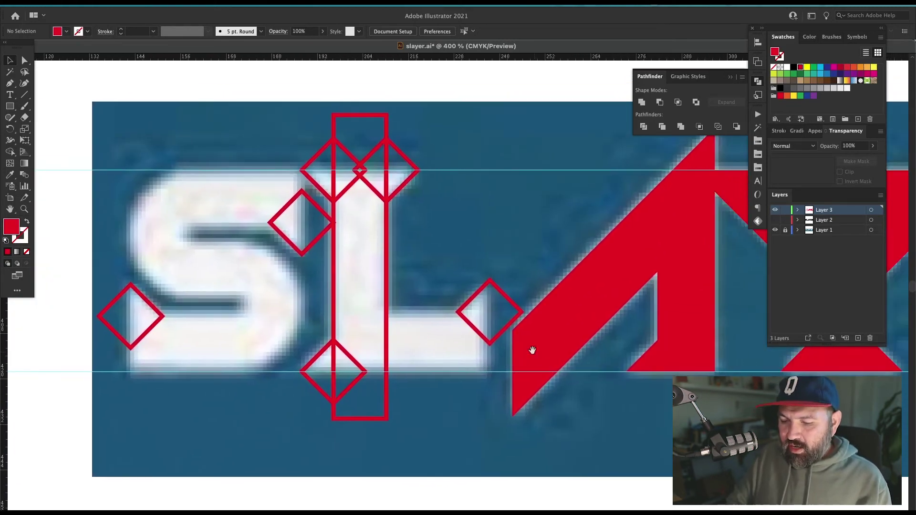
drag(533, 350, 540, 333)
key(m)
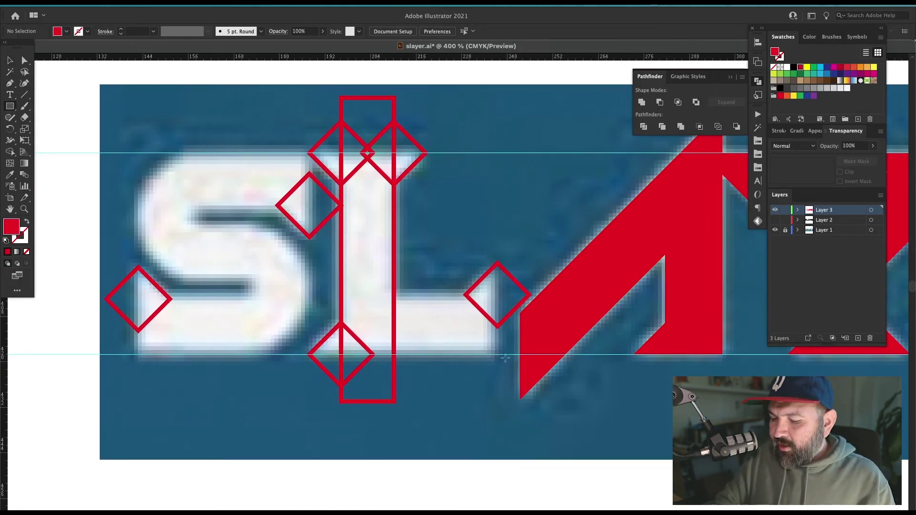
mouse_move(497, 355)
mouse_down()
mouse_move(482, 217)
mouse_move(264, 153)
mouse_up()
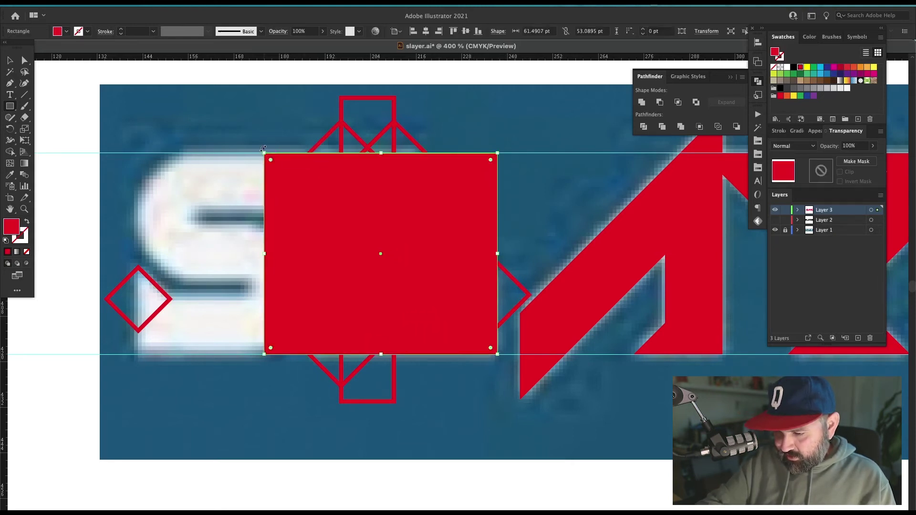
key(shift+x)
super+click(595, 374)
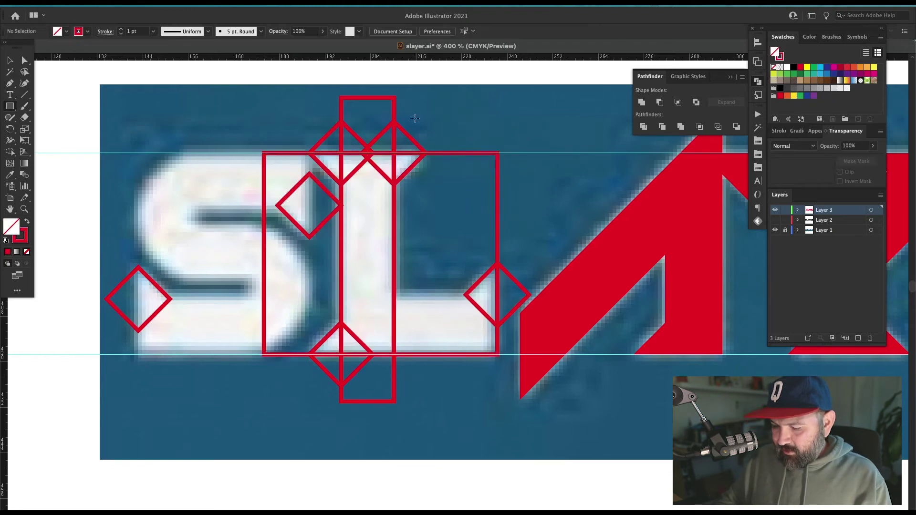
mouse_move(393, 81)
mouse_down()
mouse_move(419, 204)
mouse_move(506, 272)
mouse_move(519, 296)
mouse_move(535, 295)
mouse_up()
key(ctrl+shift+a)
Select the L's shapes without the S's diamond and remove all regions outside the letter with the Shape Builder
key(v)
drag(335, 392, 335, 392)
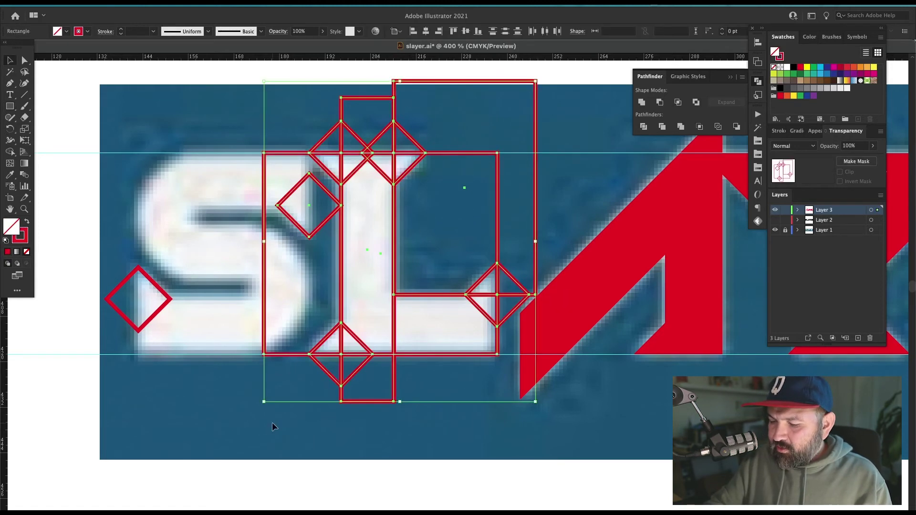
shift+click(301, 225)
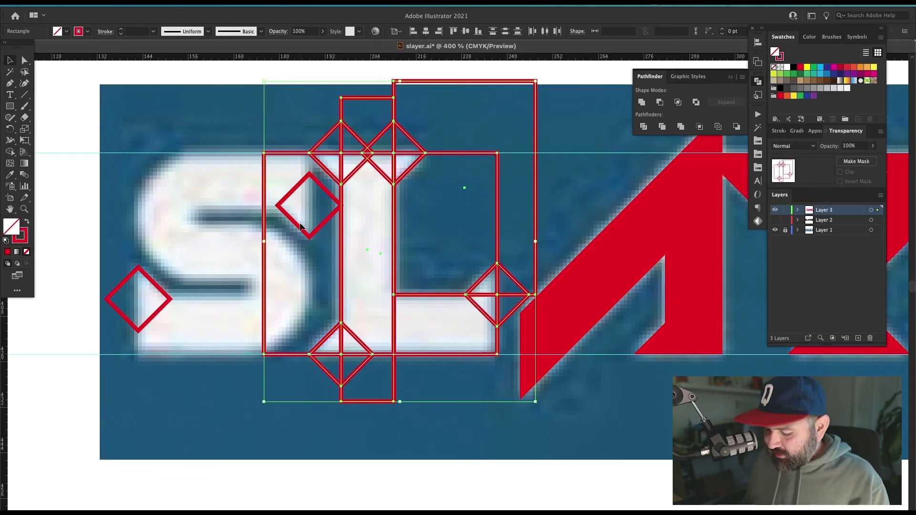
key(shift+m)
mouse_move(326, 130)
mouse_down()
mouse_move(466, 135)
mouse_move(484, 155)
mouse_move(492, 216)
mouse_move(514, 246)
mouse_move(517, 323)
mouse_up()
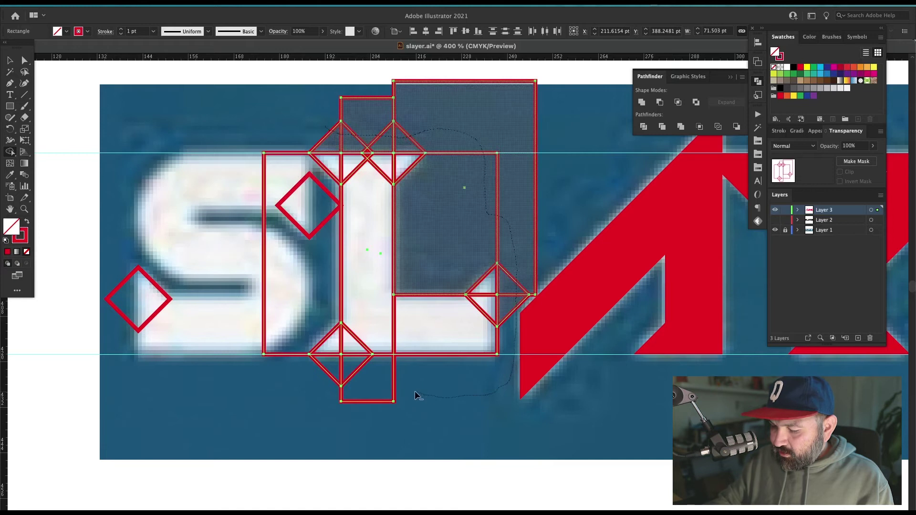
mouse_move(403, 388)
mouse_down()
mouse_move(361, 366)
mouse_move(322, 371)
mouse_move(292, 360)
mouse_move(268, 313)
mouse_up()
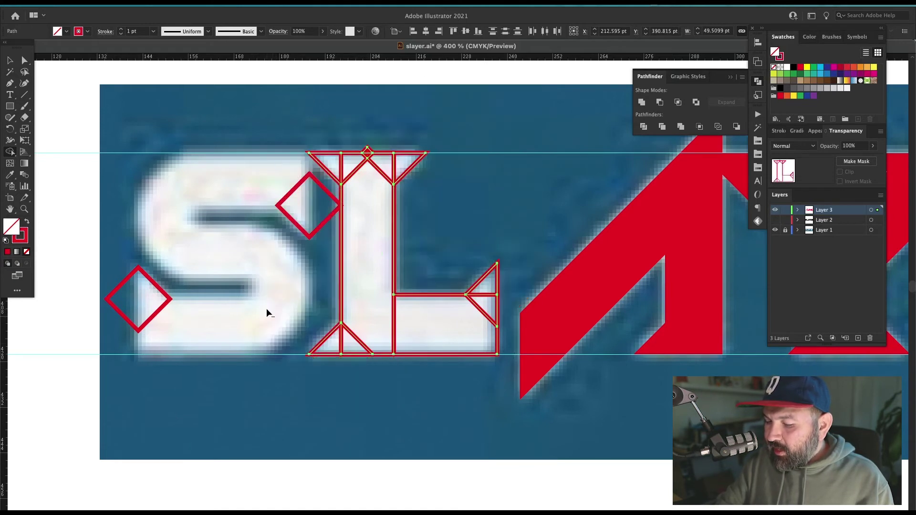
alt+click(368, 150)
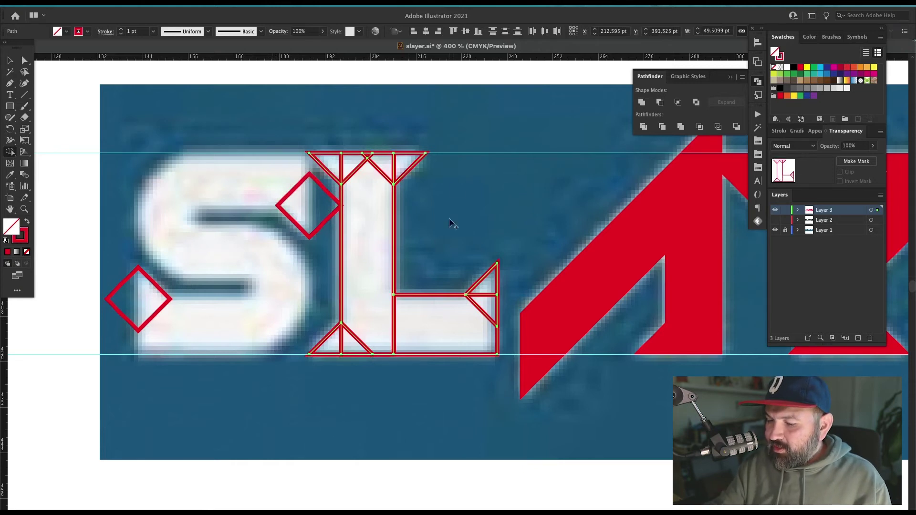
Merge the L's remaining regions into one shape and give it a solid red fill
mouse_move(444, 224)
mouse_down()
mouse_move(395, 301)
mouse_move(284, 422)
mouse_up()
key(v)
key(shift+x)
click(616, 415)
Draw a red-outlined, unfilled rectangle about 65.5 by 32.1 pt over the R's bowl, starting at the cap-height guide
drag(622, 415, 176, 445)
drag(646, 470, 275, 455)
drag(535, 368, 513, 369)
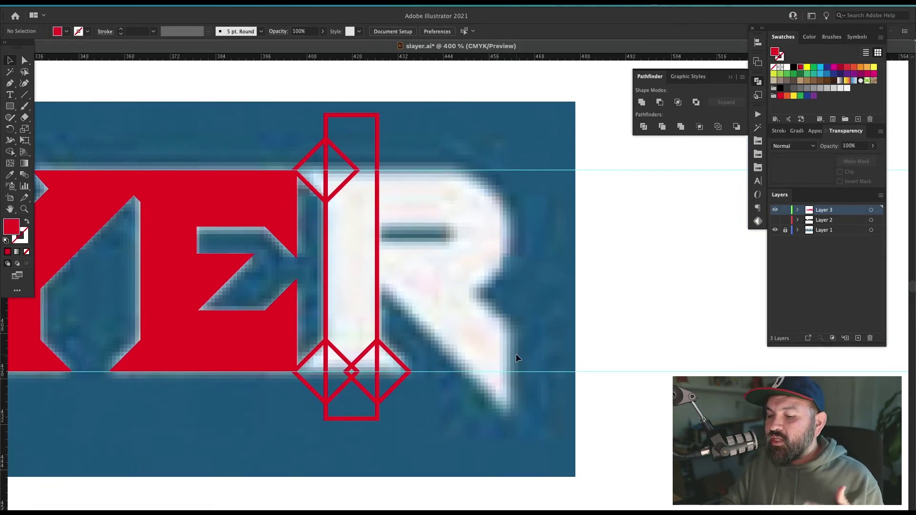
key(m)
key(a)
click(377, 133)
key(shift+x)
key(shift+x)
key(v)
click(412, 143)
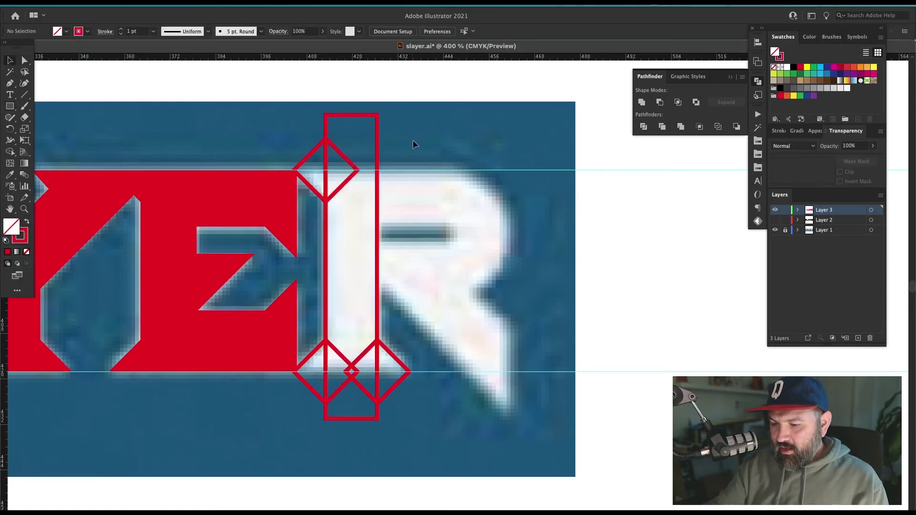
drag(262, 170, 510, 289)
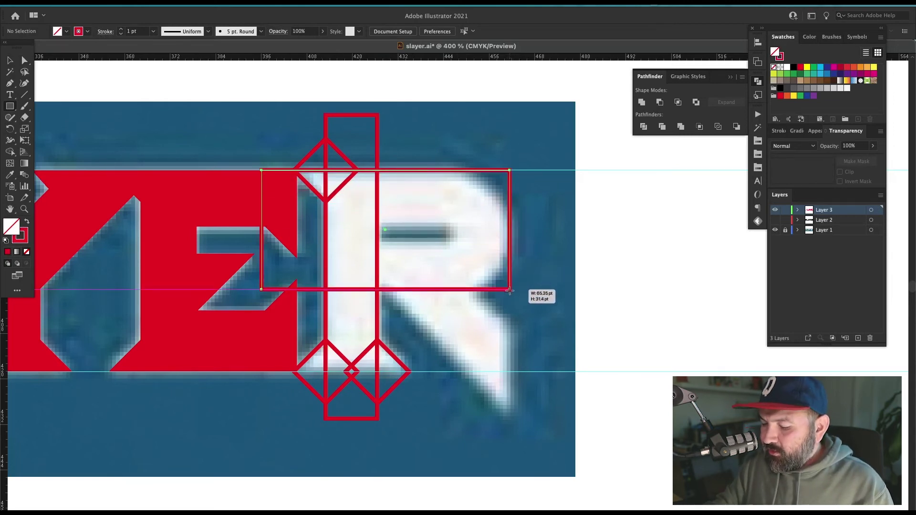
drag(510, 290, 511, 291)
key(a)
click(544, 200)
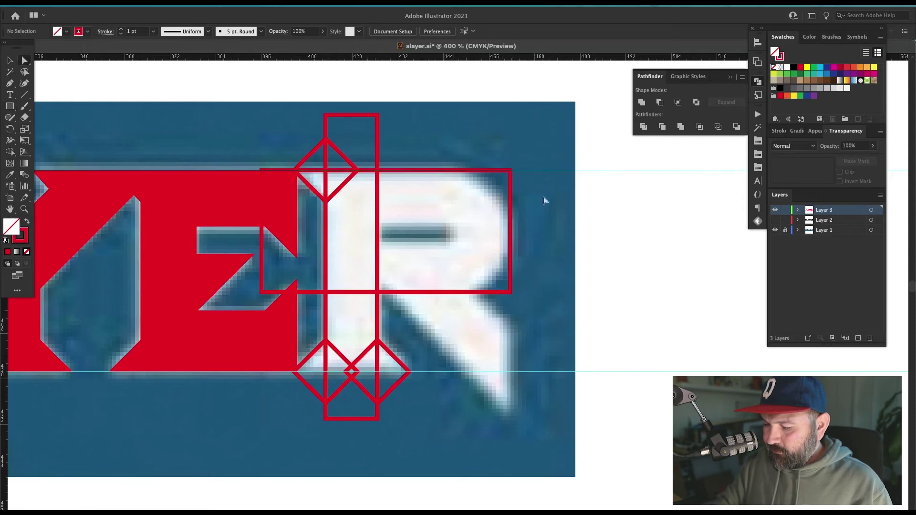
Round both right-hand corners of the R's bowl rectangle to a radius of about 16.04 pt
click(508, 175)
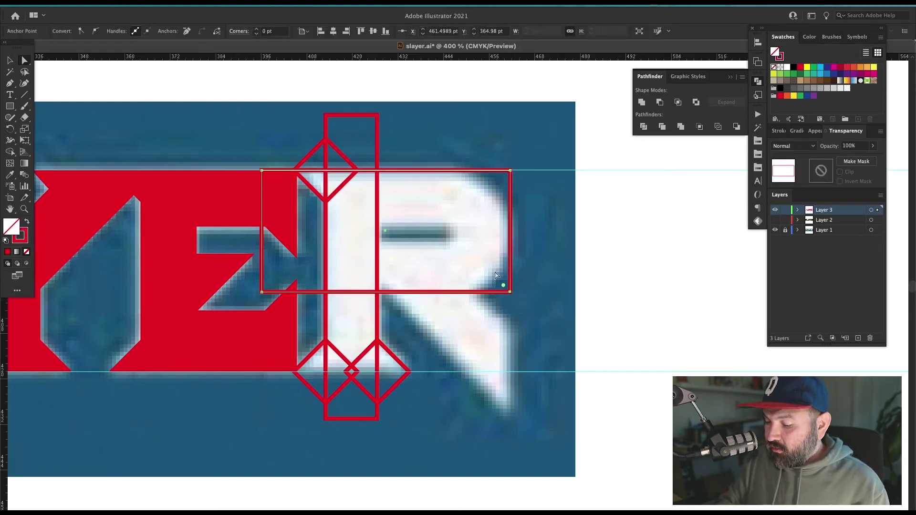
drag(517, 158, 524, 288)
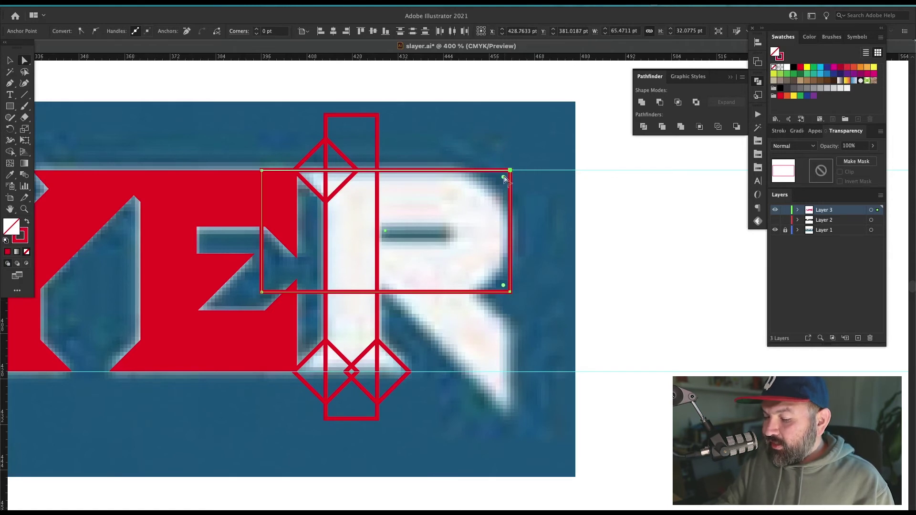
drag(503, 178, 372, 278)
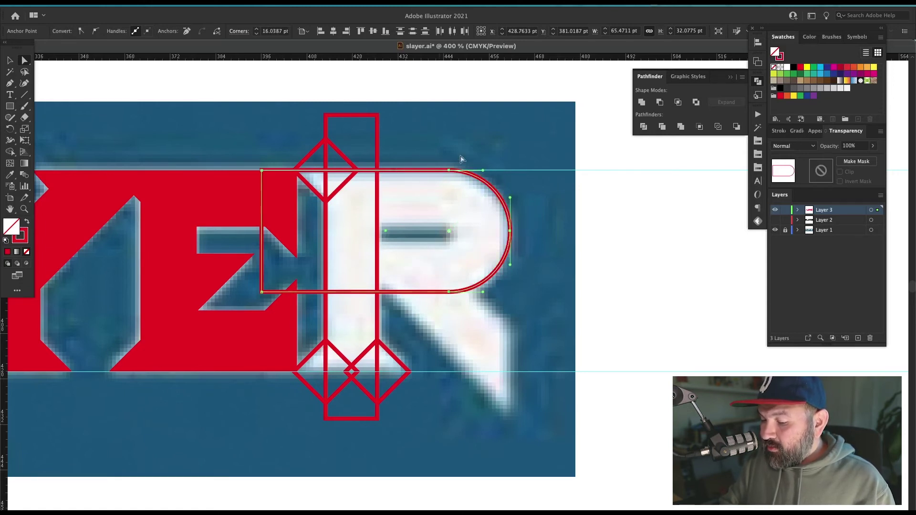
click(527, 246)
Draw a narrow rectangle over the R's counter slot and fully round its right end
key(m)
drag(361, 226, 397, 245)
key(a)
click(481, 248)
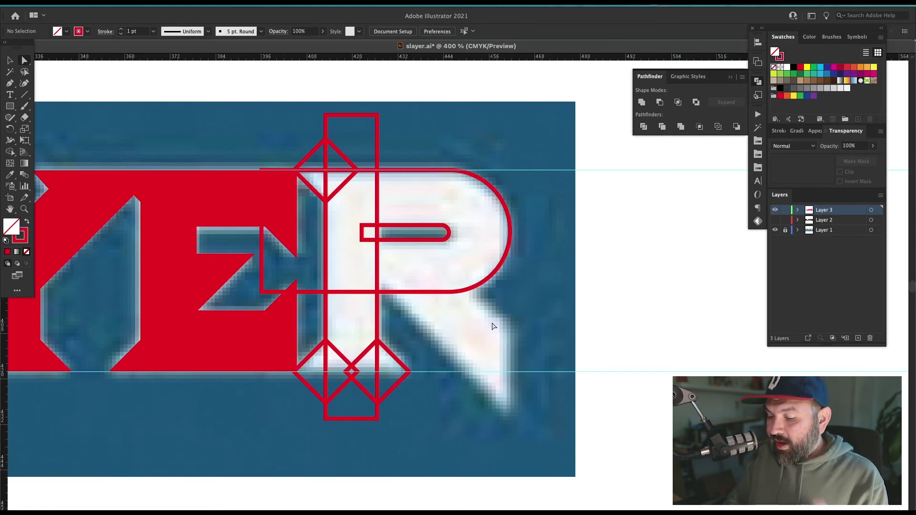
Draw a tall rectangle across the R's stem, from above the cap-height guide down to the baseline and past the stem's right side
drag(506, 324, 566, 275)
key(m)
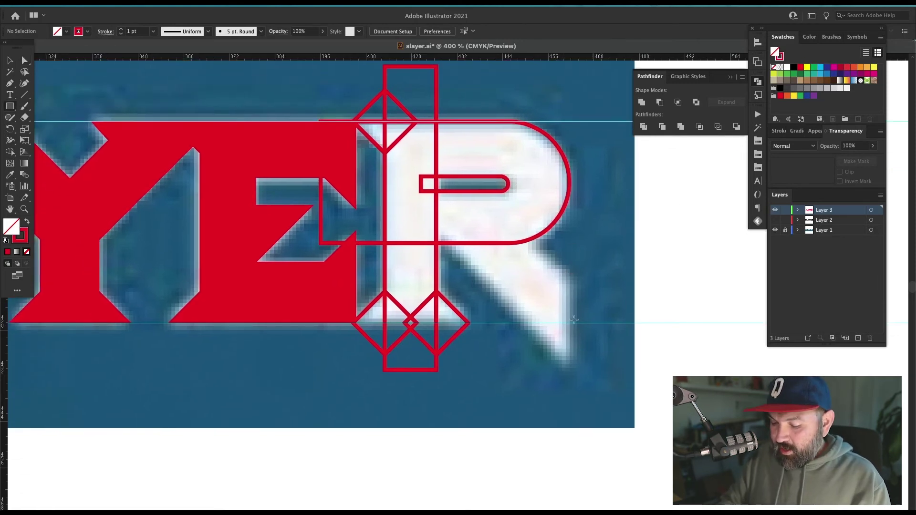
drag(344, 75, 491, 323)
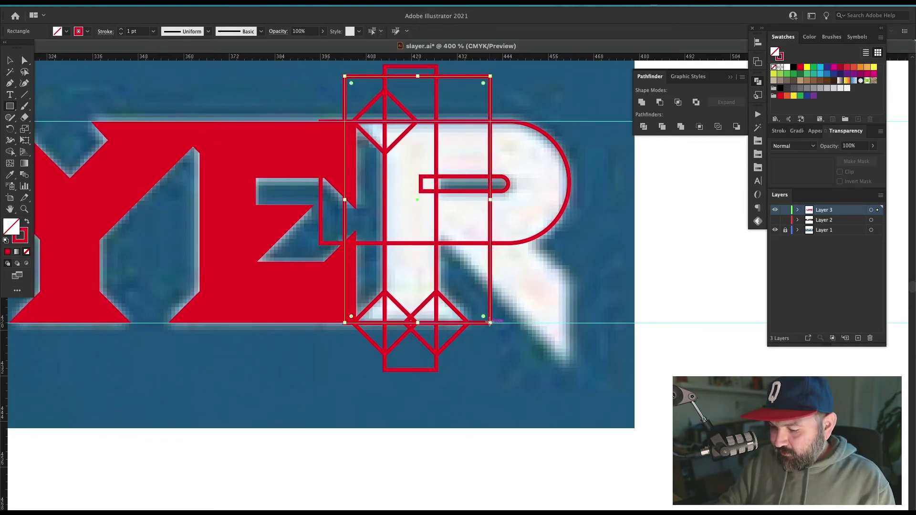
key(super+shift+a)
Place two overlapping copies of a large, diagonally rotated rectangle with their edges along the lower and upper sides of the R's leg
drag(581, 336, 497, 328)
drag(506, 136, 760, 302)
key(r)
key(super+shift+a)
key(v)
drag(697, 336, 573, 298)
key(super+shift+a)
drag(525, 343, 559, 290)
key(super+shift+a)
Draw a rectangle about 23.5 by 43.2 pt with its left edge along the vertical end of the R's leg
key(m)
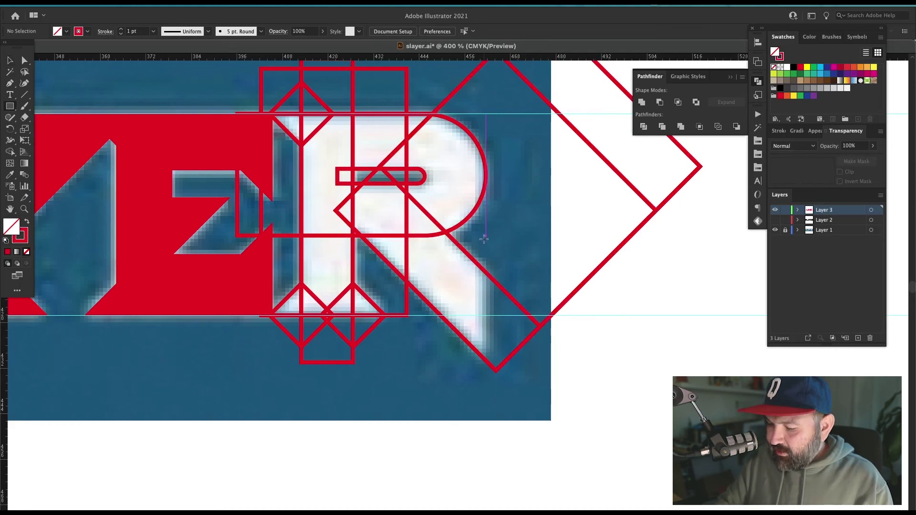
drag(486, 237, 575, 402)
scroll(577, 403, up, 3)
key(v)
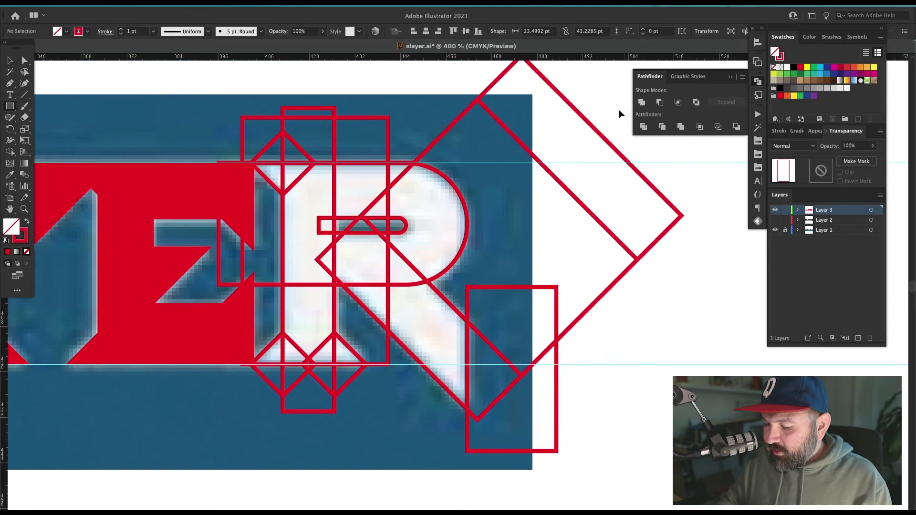
click(622, 114)
Select all the R's shapes and remove the regions beyond its leg and above the cap-height guide with the Shape Builder
scroll(590, 122, right, 2)
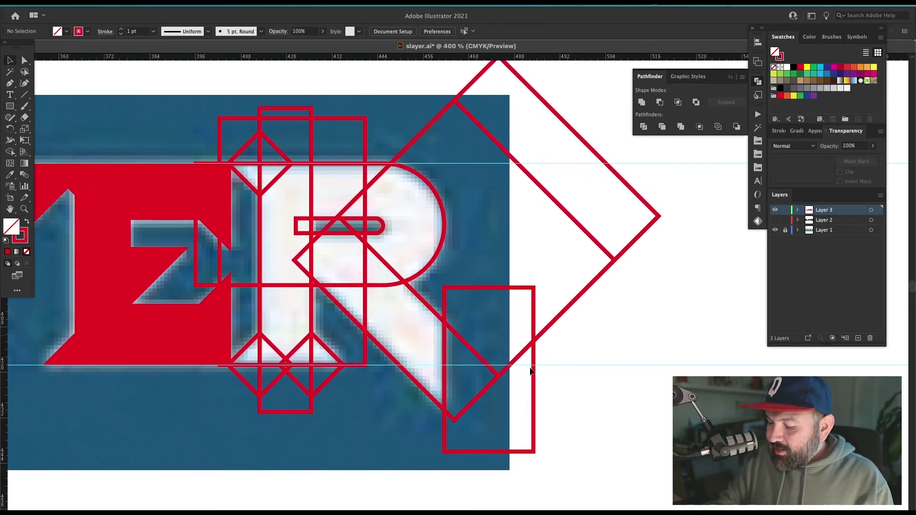
drag(594, 75, 245, 412)
key(shift+m)
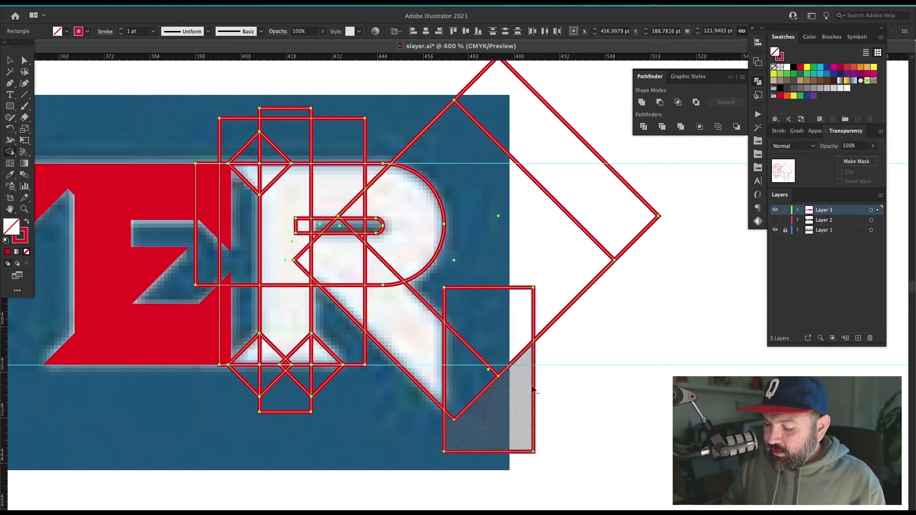
mouse_move(484, 412)
mouse_down()
mouse_move(499, 354)
mouse_move(505, 249)
mouse_move(540, 155)
mouse_up()
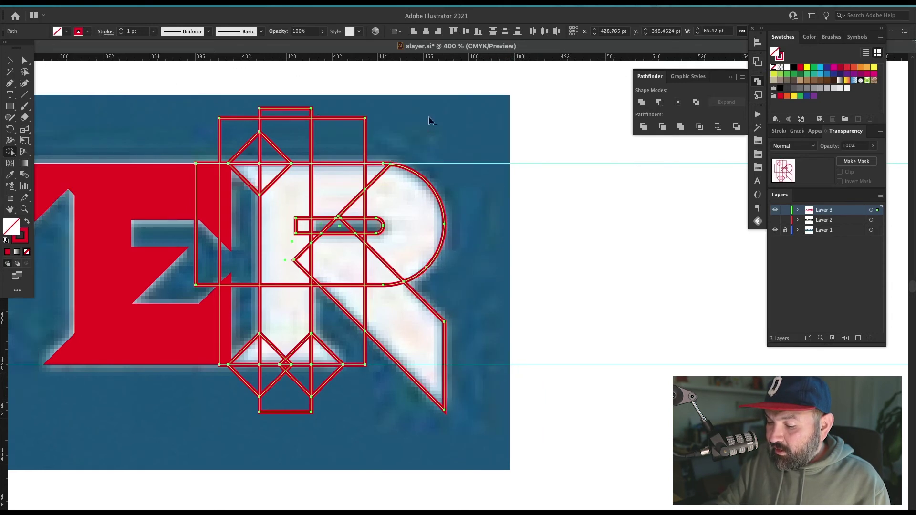
mouse_move(322, 139)
mouse_down()
mouse_move(280, 127)
mouse_move(271, 142)
mouse_move(243, 145)
mouse_move(268, 109)
mouse_move(290, 96)
mouse_up()
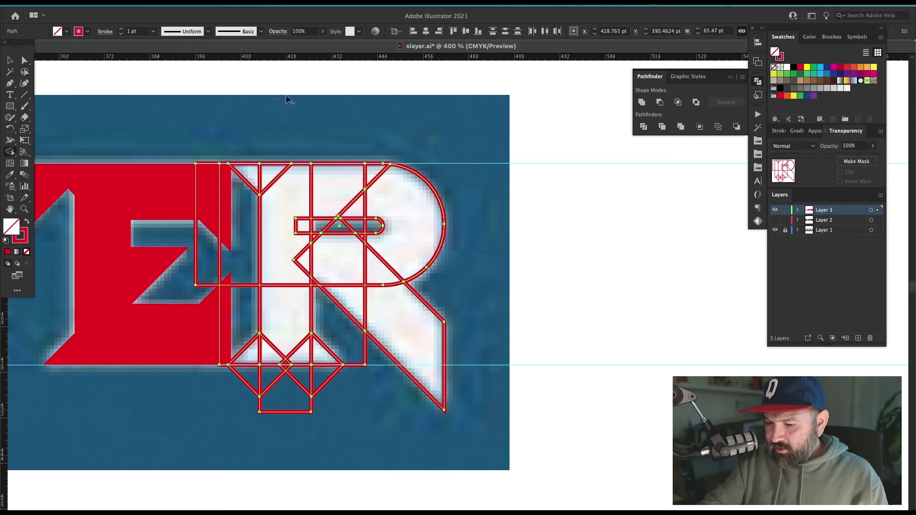
Remove the R's excess regions beside the stem and below the baseline, and clear the counter slot with the Shape Builder
drag(226, 209, 170, 226)
alt+click(238, 326)
drag(247, 377, 324, 375)
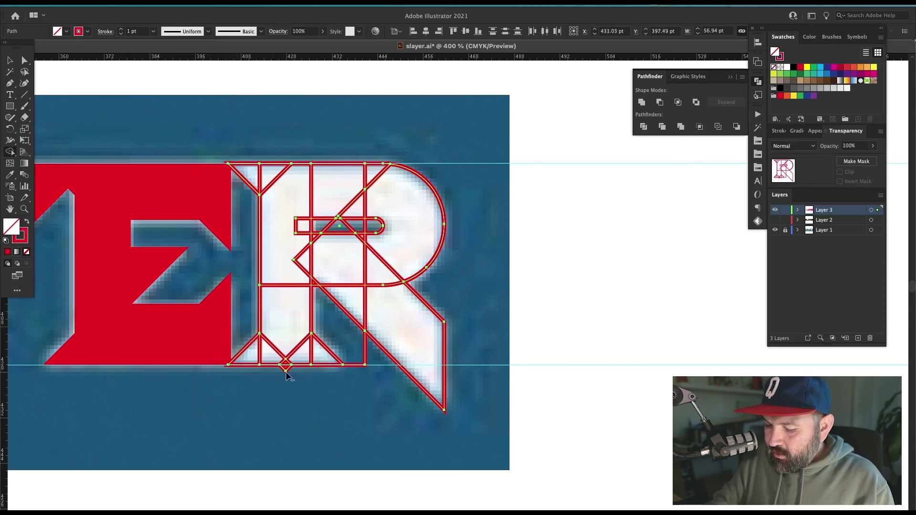
alt+click(349, 345)
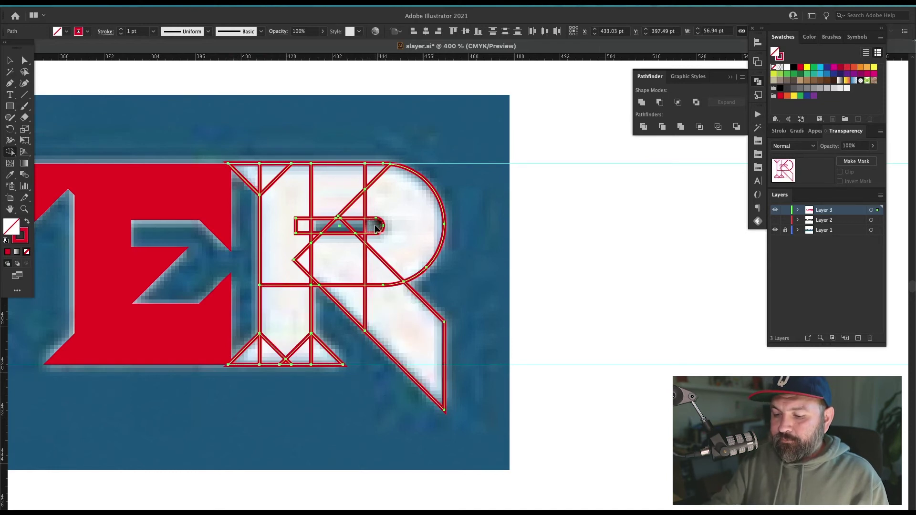
drag(373, 228, 314, 233)
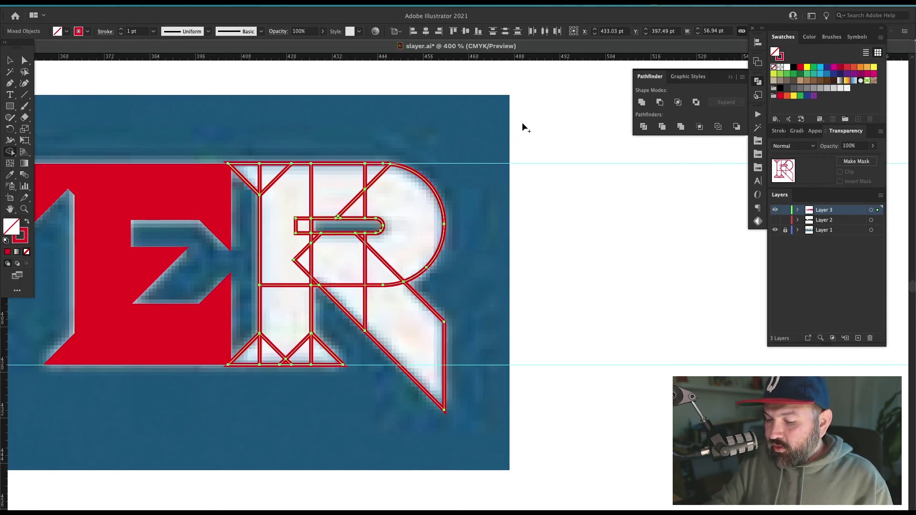
mouse_move(443, 226)
mouse_down()
mouse_move(328, 389)
mouse_move(227, 436)
mouse_up()
drag(358, 311, 491, 303)
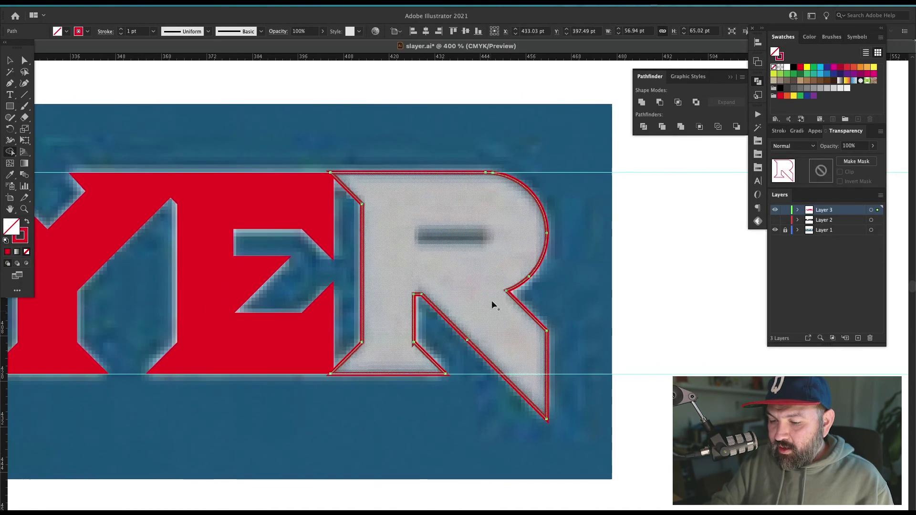
key(ctrl+a)
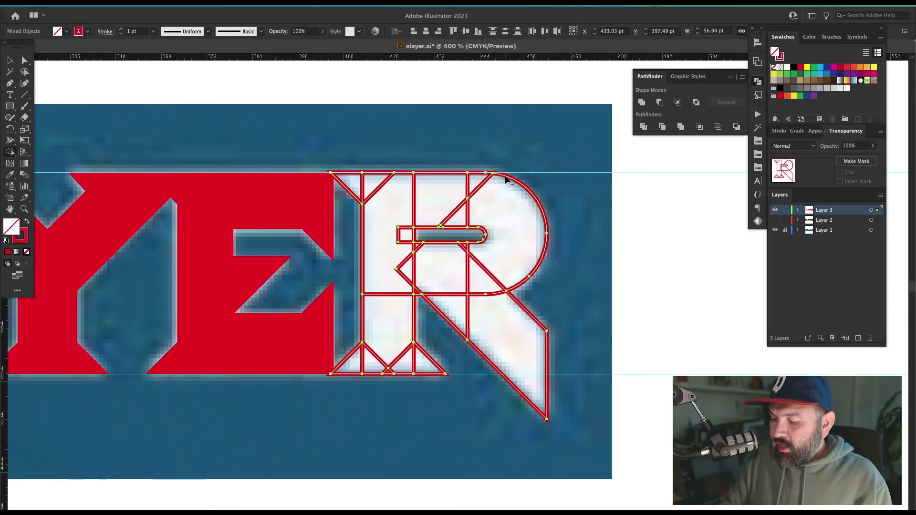
Merge the R's remaining regions into one shape with the Shape Builder, keeping the counter slot open
mouse_move(495, 207)
mouse_down()
mouse_move(481, 185)
mouse_move(465, 211)
mouse_move(457, 199)
mouse_move(422, 189)
mouse_move(478, 199)
mouse_move(363, 186)
mouse_move(399, 181)
mouse_move(402, 211)
mouse_move(451, 222)
mouse_move(440, 225)
mouse_move(485, 258)
mouse_move(460, 252)
mouse_move(488, 251)
mouse_move(475, 270)
mouse_move(487, 318)
mouse_move(457, 280)
mouse_move(416, 286)
mouse_move(393, 277)
mouse_move(416, 358)
mouse_move(342, 370)
mouse_up()
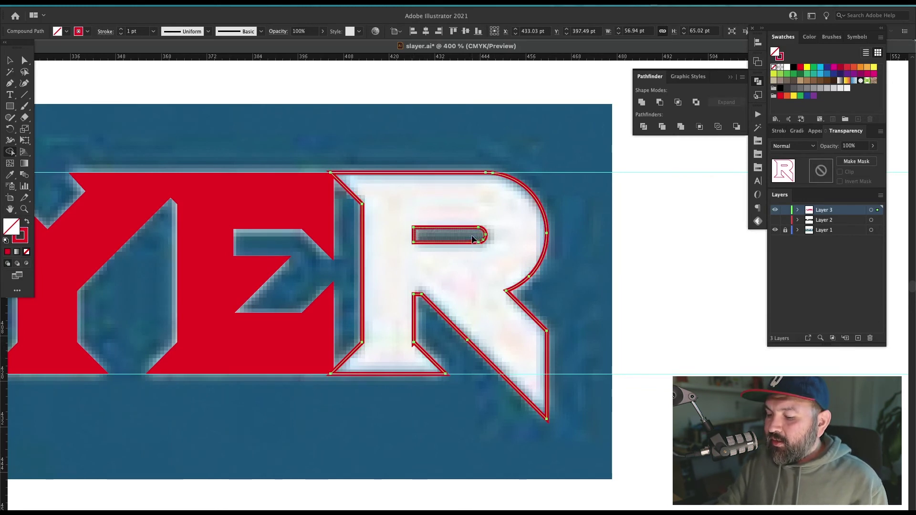
Swap the R's red outline for a solid red fill
key(v)
key(shift+x)
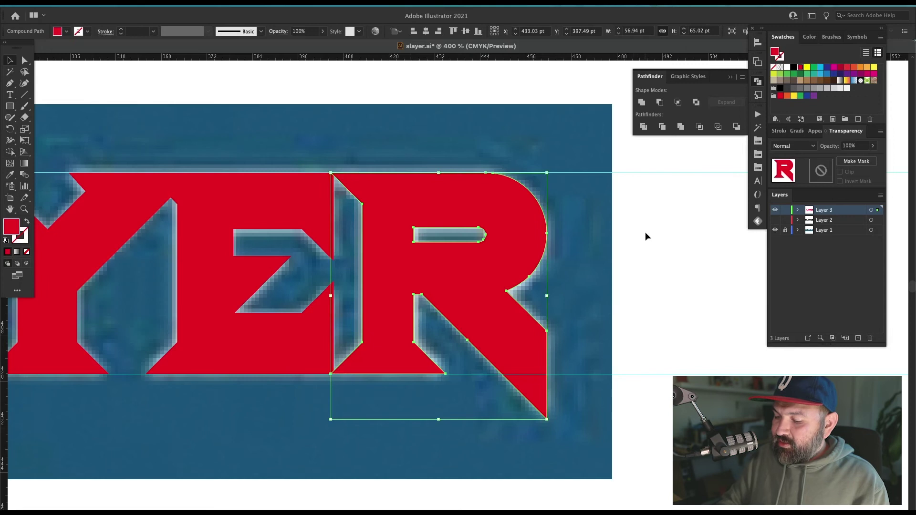
click(646, 233)
Draw an unfilled, red-outlined rectangle about 45 by 69.7 pt spanning the S's width and reaching past both guides
drag(494, 413, 505, 405)
drag(332, 364, 596, 390)
drag(348, 366, 644, 374)
drag(328, 370, 668, 377)
mouse_move(440, 375)
mouse_down()
mouse_move(597, 368)
mouse_move(562, 365)
mouse_up()
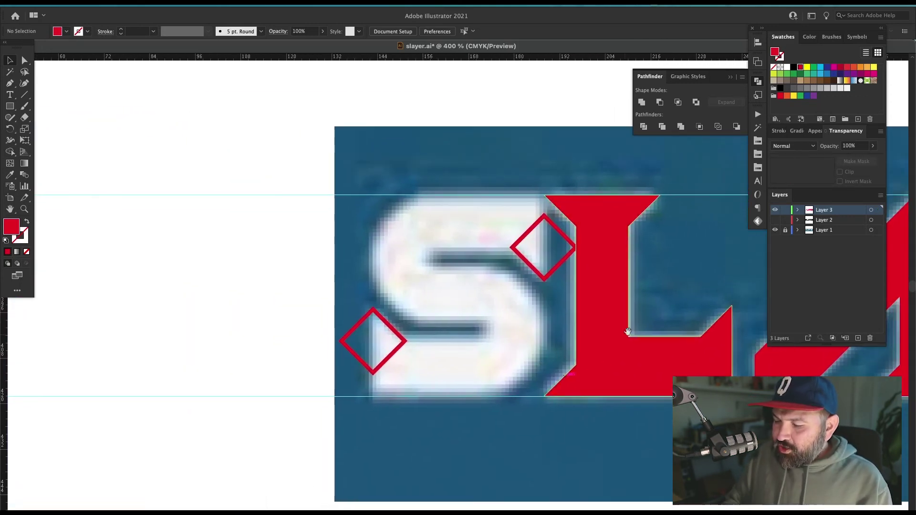
key(m)
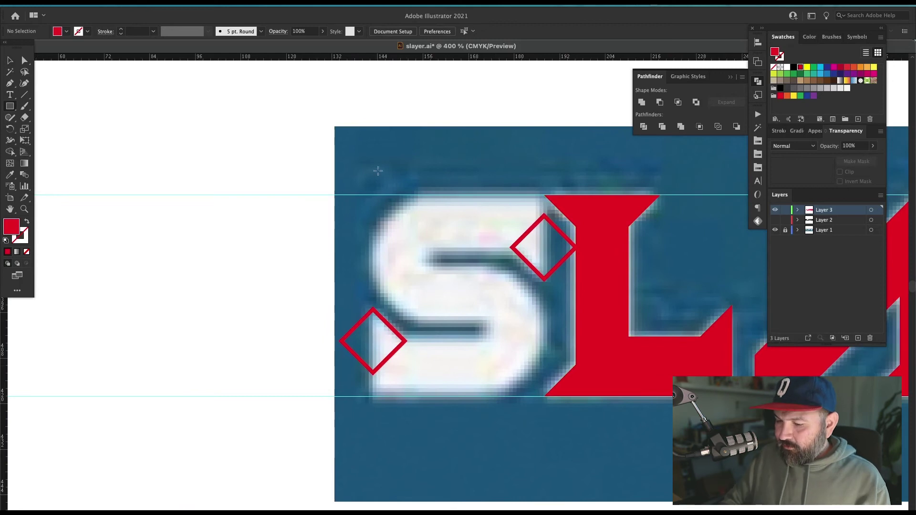
mouse_move(372, 162)
mouse_down()
mouse_move(454, 461)
mouse_move(541, 425)
mouse_up()
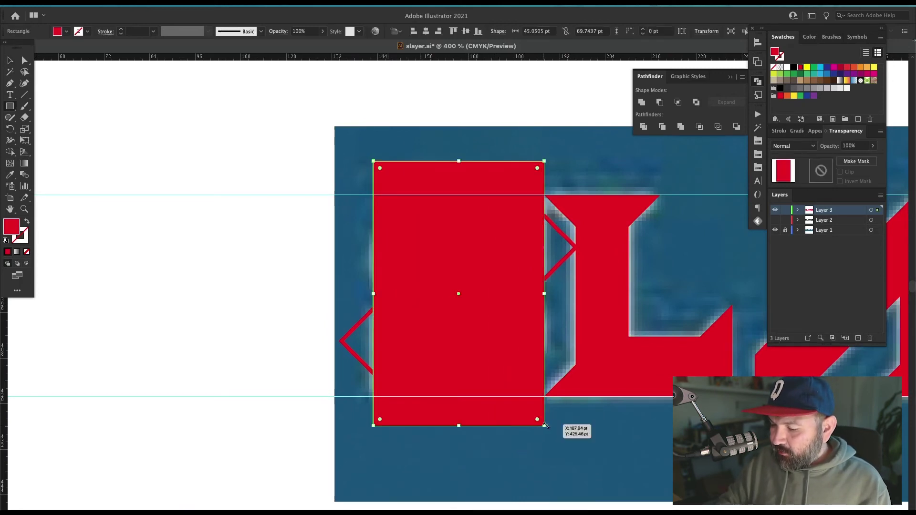
key(shift+x)
key(v)
key(ctrl+shift+a)
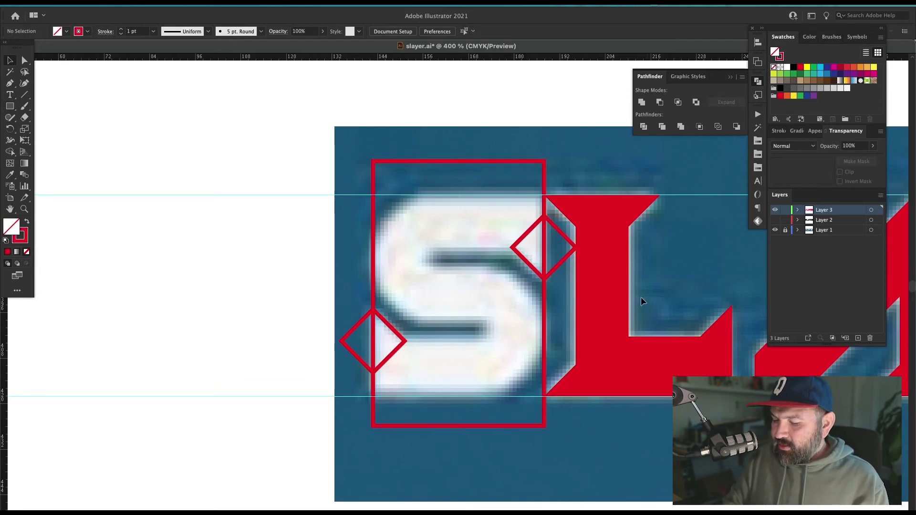
Draw a rectangle about 50.9 by 33.1 pt down from the cap-height guide for the S's upper bowl, its left edge on the tall rectangle's
key(m)
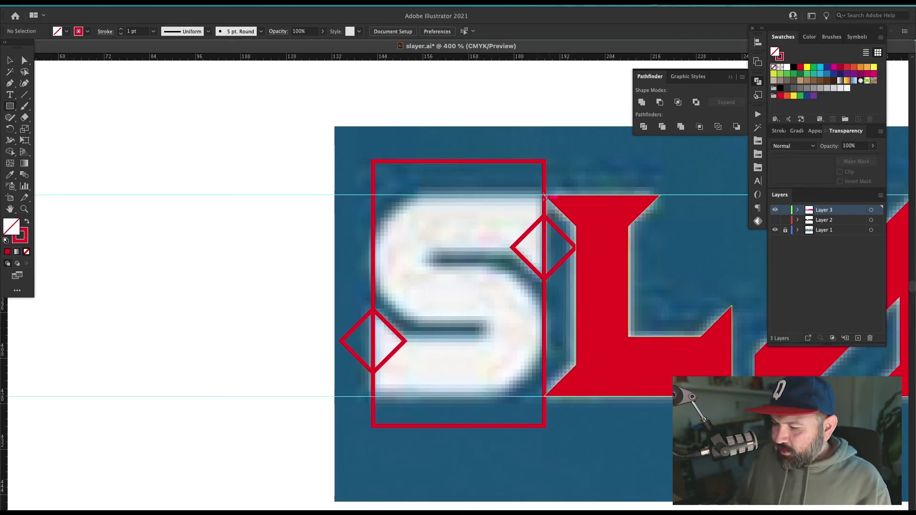
drag(566, 195, 345, 320)
key(v)
drag(345, 258, 373, 260)
click(529, 322)
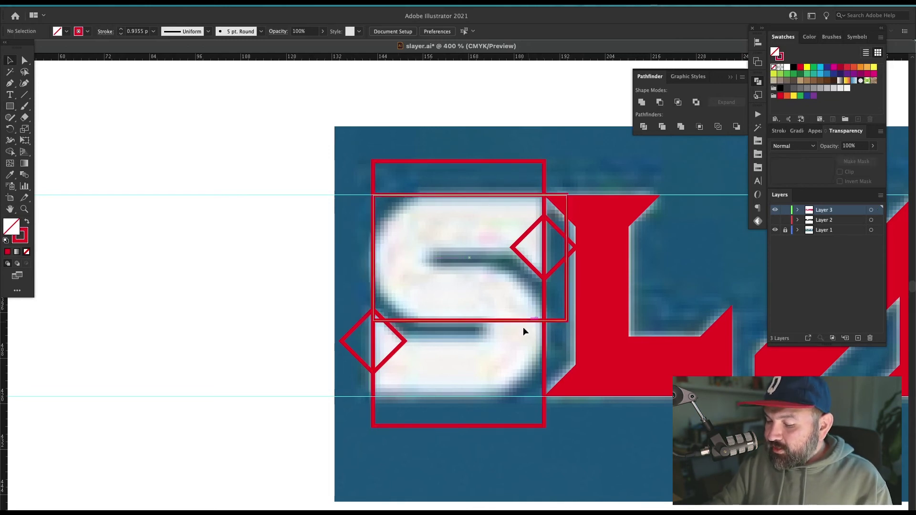
Draw a rectangle about 45 by 34.3 pt up from the baseline for the S's lower bowl and fully round its two right corners
key(m)
mouse_move(373, 396)
mouse_down()
mouse_move(547, 351)
mouse_move(556, 266)
mouse_move(545, 265)
mouse_up()
key(ctrl+shift+a)
key(a)
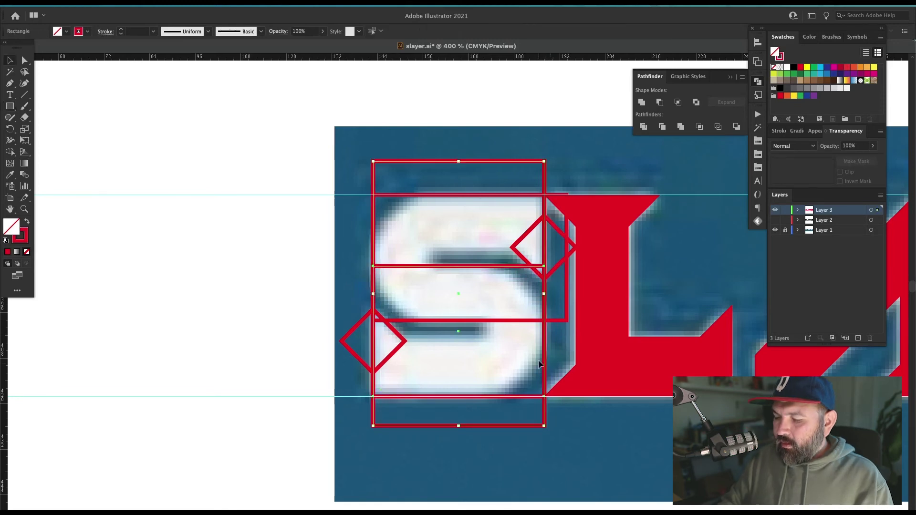
click(544, 266)
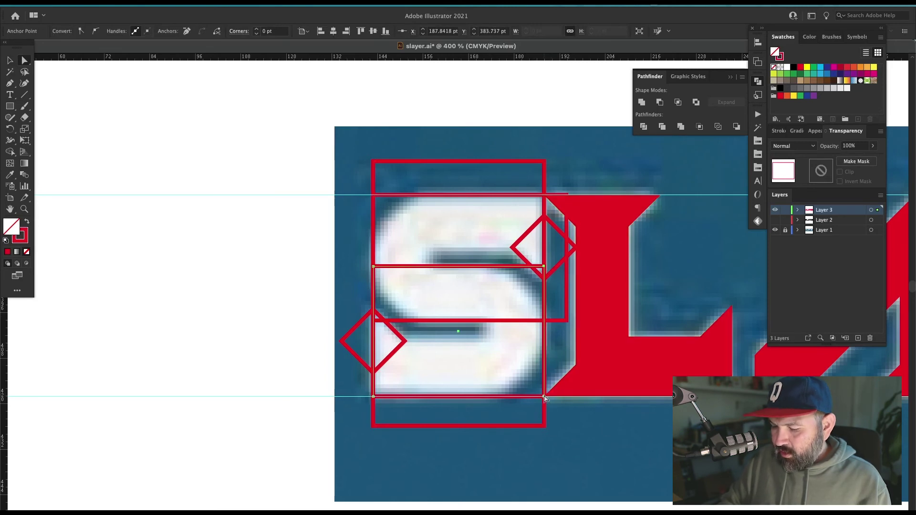
shift+click(543, 396)
drag(538, 274, 338, 441)
click(496, 224)
key(v)
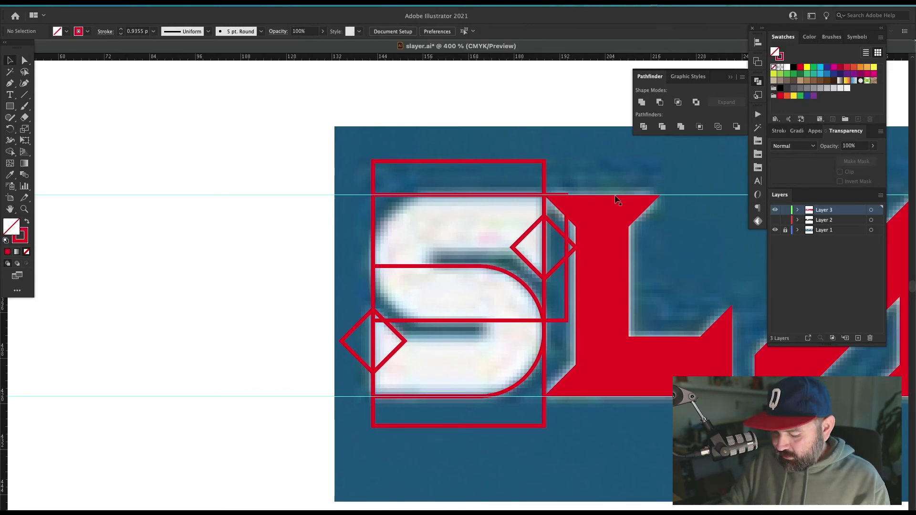
Draw a rectangle about 39.6 by 3.6 pt over the S's lower slot and fully round its right end
key(m)
mouse_move(486, 320)
mouse_down()
mouse_move(377, 350)
mouse_move(337, 334)
mouse_up()
key(v)
key(a)
click(494, 339)
click(487, 334)
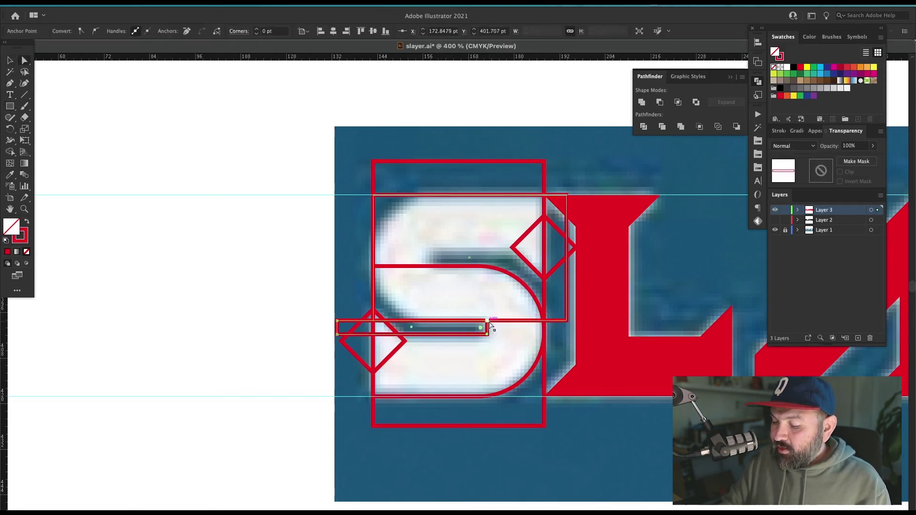
drag(480, 328, 403, 342)
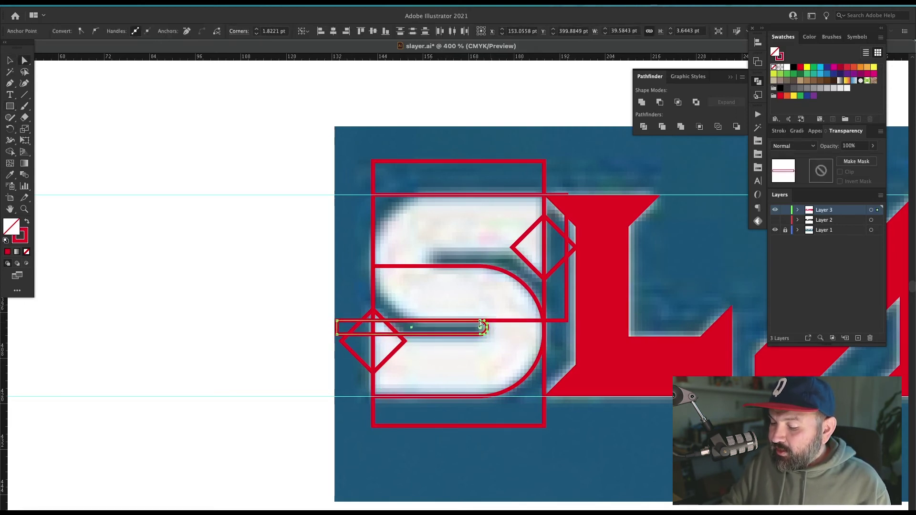
Cut the lower slot out of the S's lower bowl shape with the Shape Builder
key(v)
shift+click(523, 377)
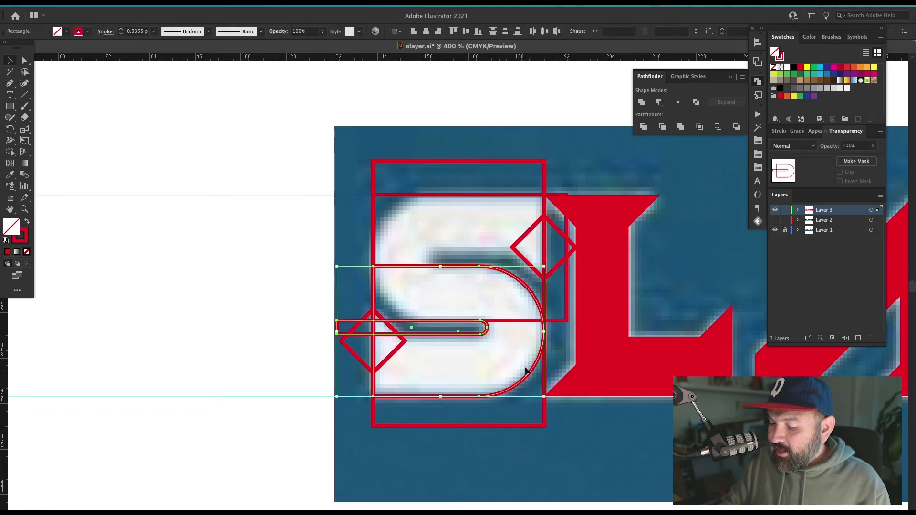
key(shift+m)
alt+click(388, 330)
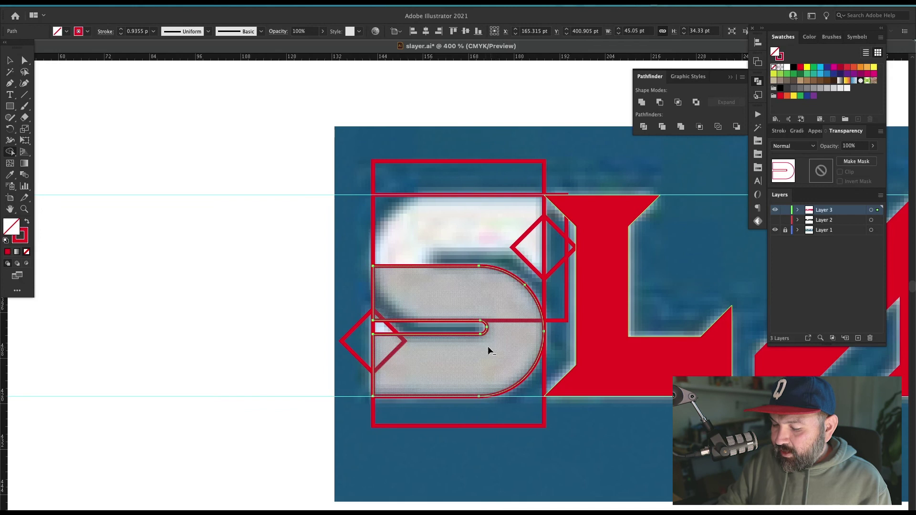
key(super+shift+a)
key(v)
click(487, 328)
key(shift+x)
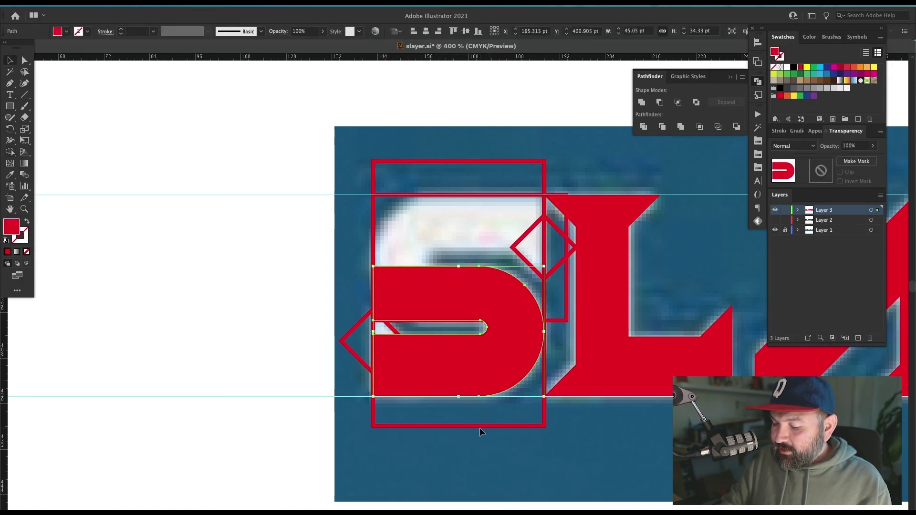
key(shift+x)
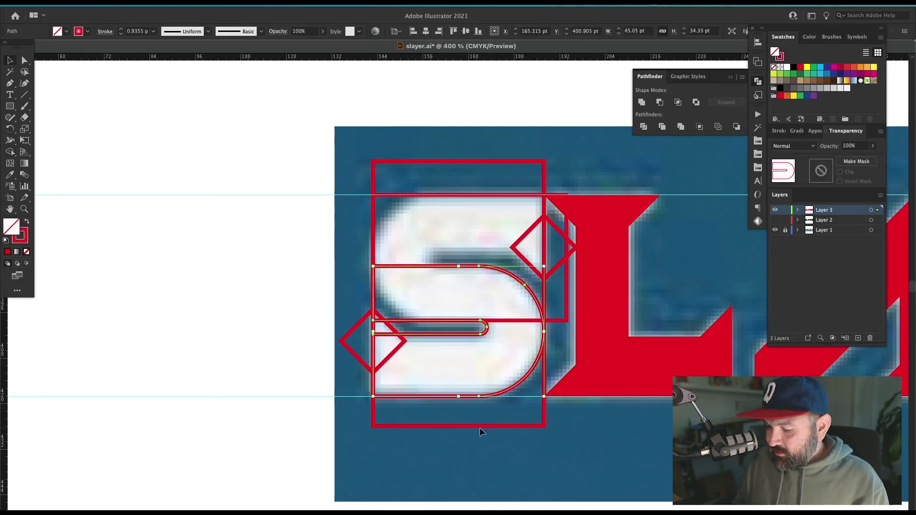
click(480, 429)
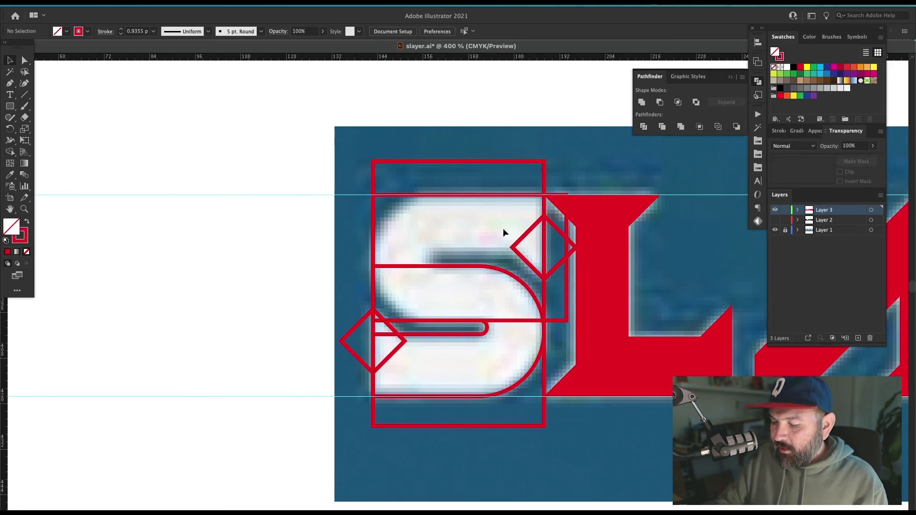
Try to round the corners of the S's upper rectangle to 16.54 pt
click(544, 210)
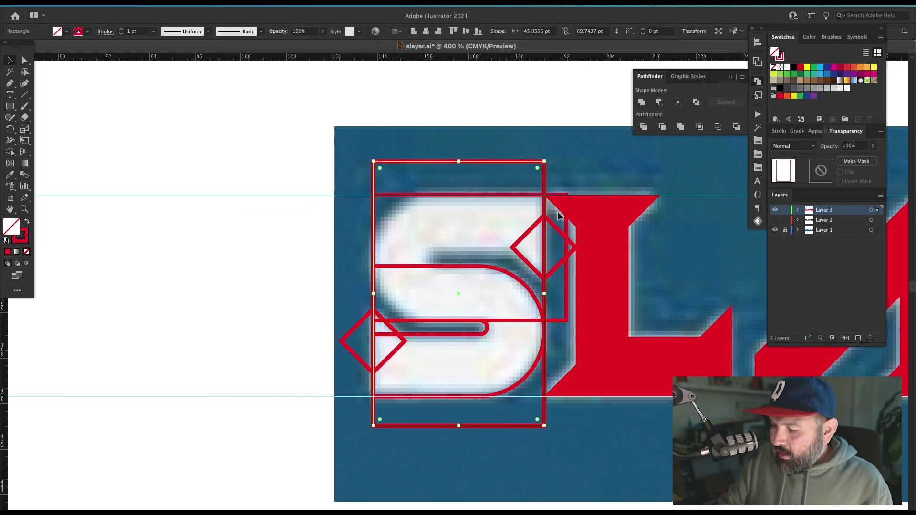
click(456, 248)
click(463, 196)
key(a)
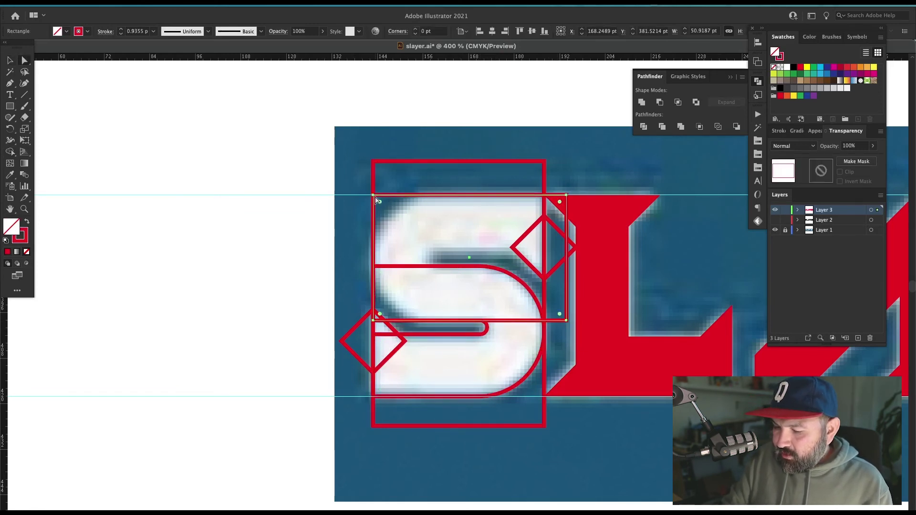
drag(373, 320, 506, 303)
shift+click(373, 322)
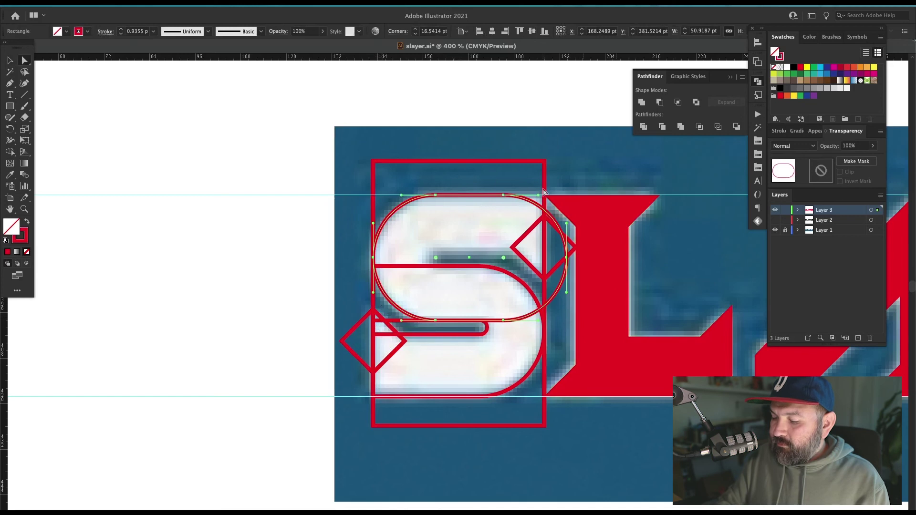
key(ctrl+z)
Isolate the S's upper rectangle, fully round only its two left corners, and leave isolation mode
key(v)
double_click(568, 305)
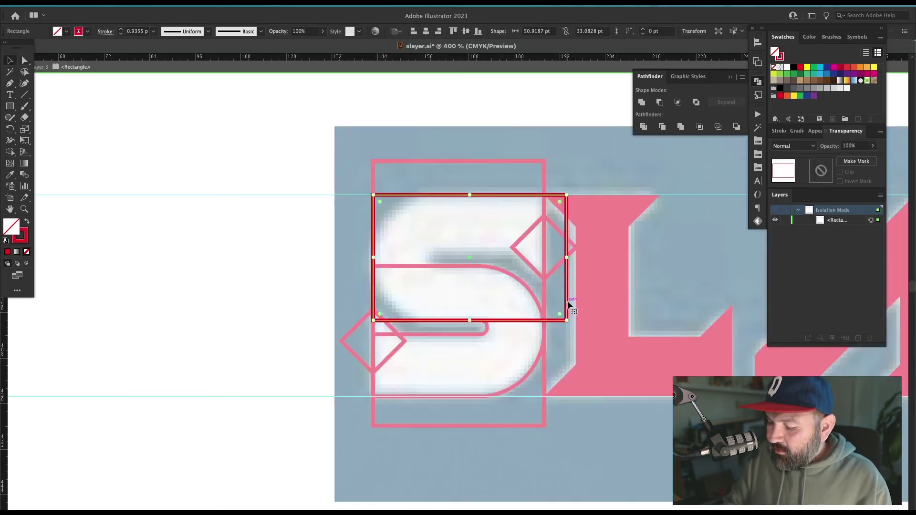
click(346, 159)
drag(404, 345, 411, 344)
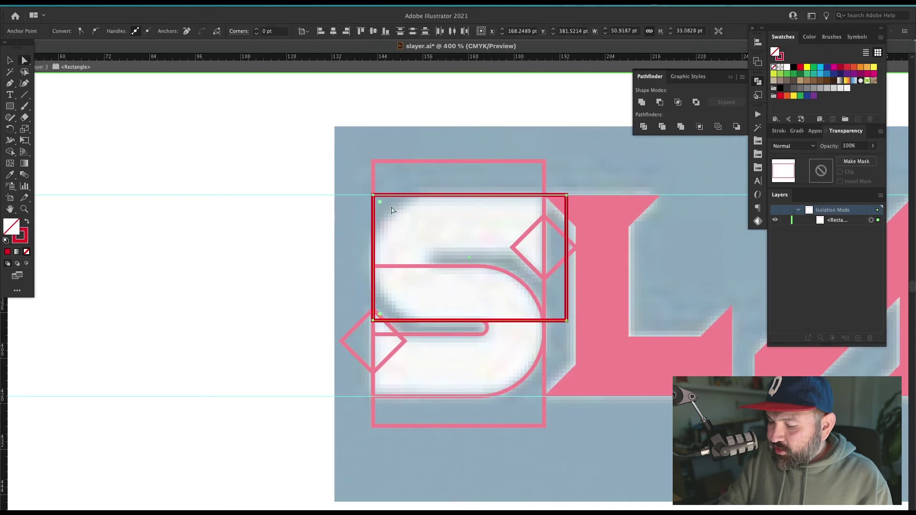
drag(385, 207, 630, 291)
click(573, 244)
key(v)
double_click(579, 146)
Draw a rectangle about 40.3 by 4.9 pt over the S's upper slot, extending past the letter's right edge
key(m)
drag(429, 248, 582, 263)
key(v)
double_click(575, 268)
key(Escape)
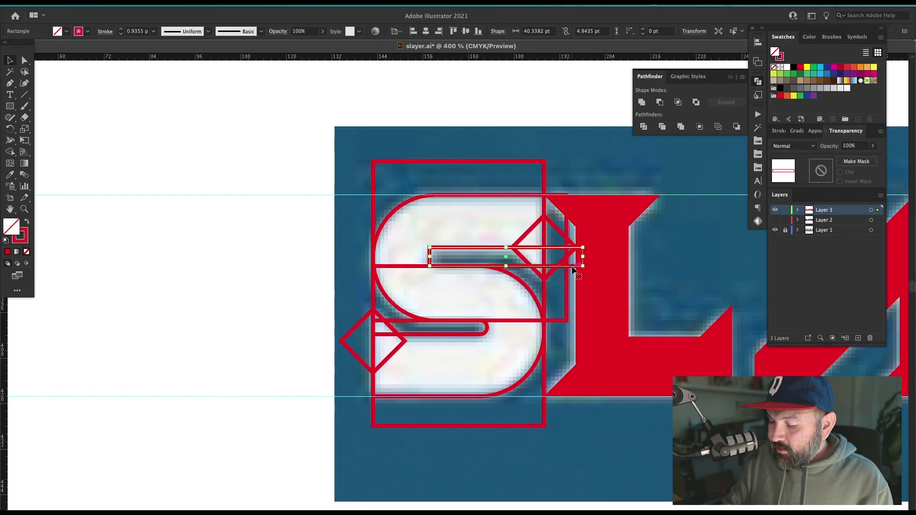
Isolate the upper slot rectangle, round its two left corners to 2.47 pt, and leave isolation mode
double_click(477, 258)
key(a)
drag(436, 260, 571, 276)
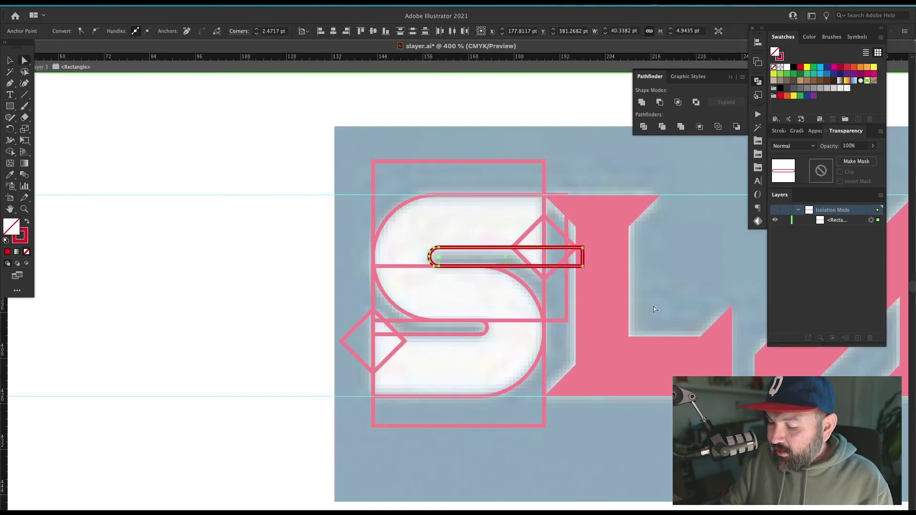
click(581, 152)
key(v)
double_click(580, 152)
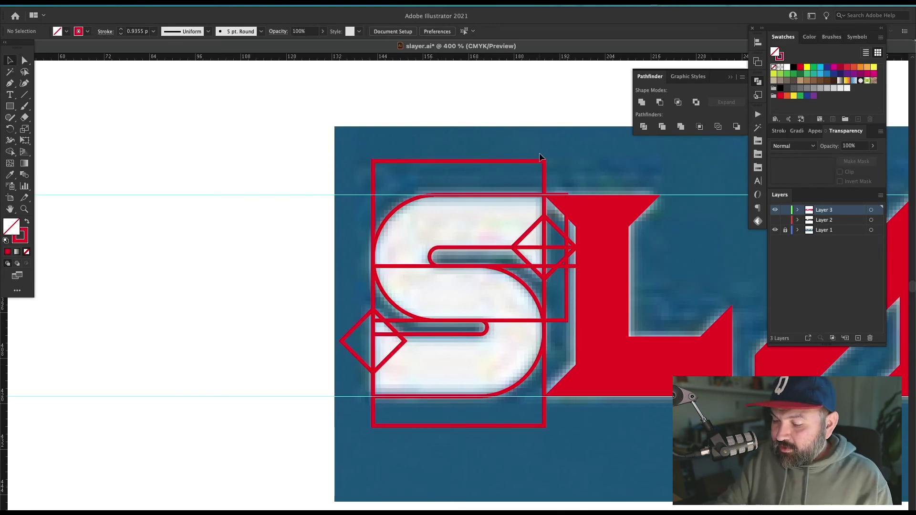
Select all the S's shapes and remove the regions beyond its sides and the cap-height and baseline guides with the Shape Builder
key(ctrl+a)
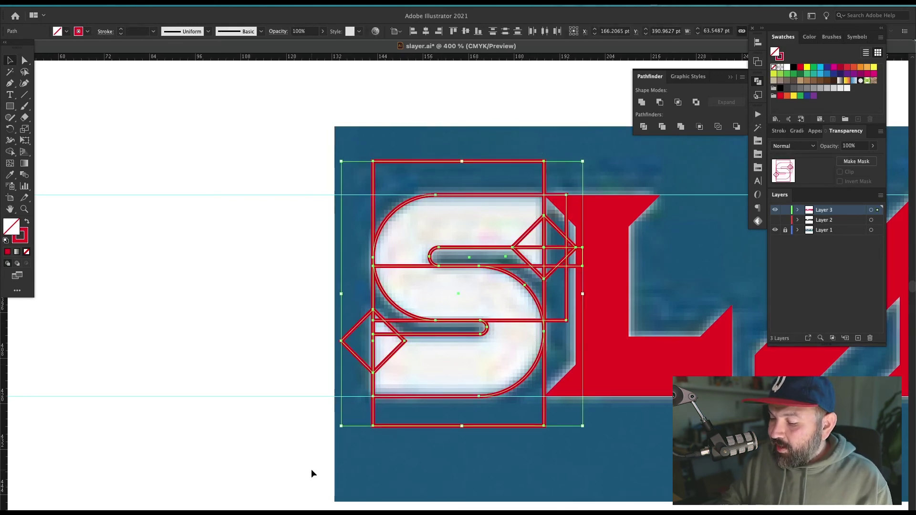
key(shift+m)
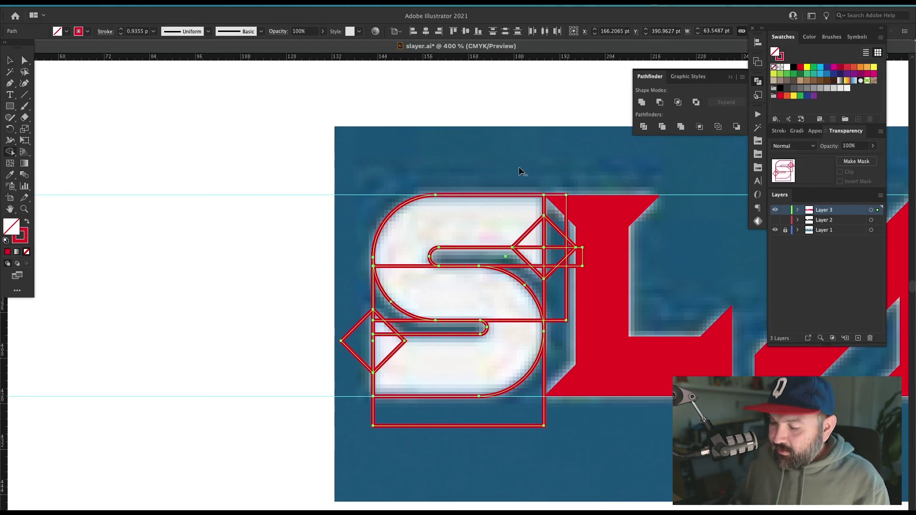
alt+click(522, 173)
drag(559, 187, 563, 327)
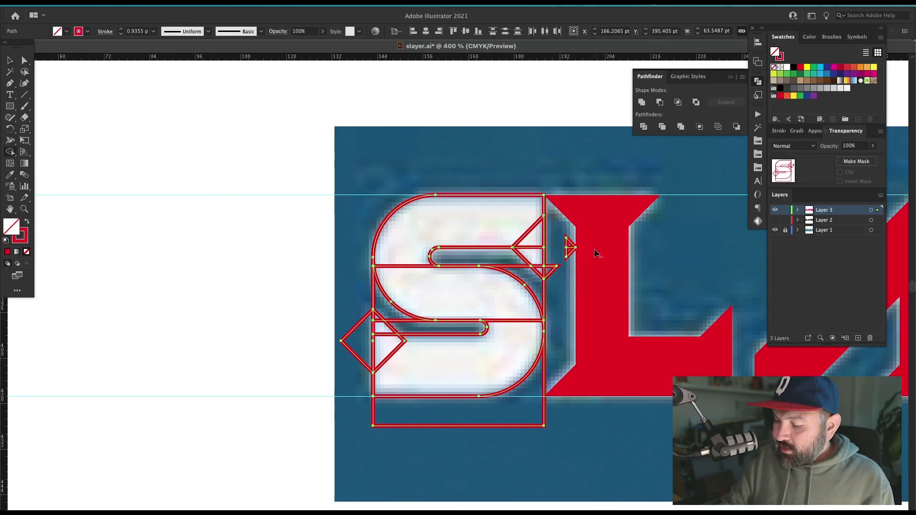
drag(576, 247, 568, 253)
alt+click(550, 271)
alt+click(545, 290)
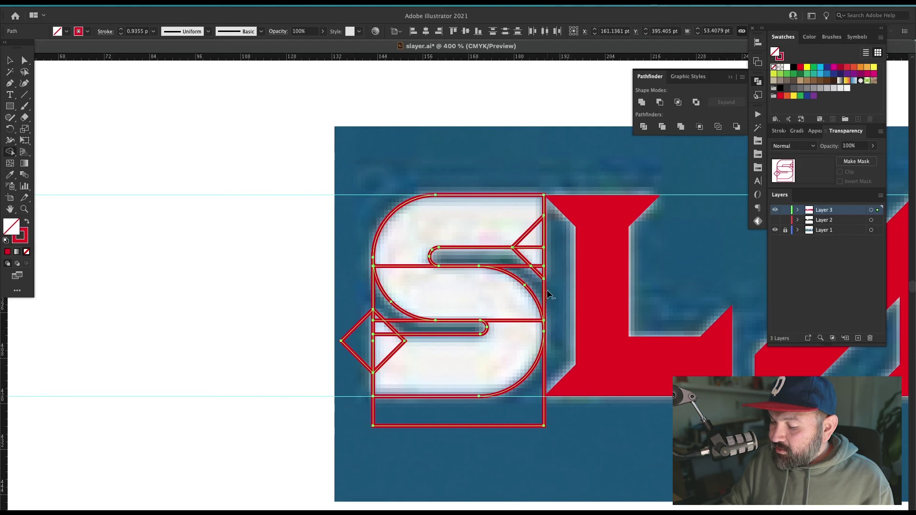
alt+click(530, 413)
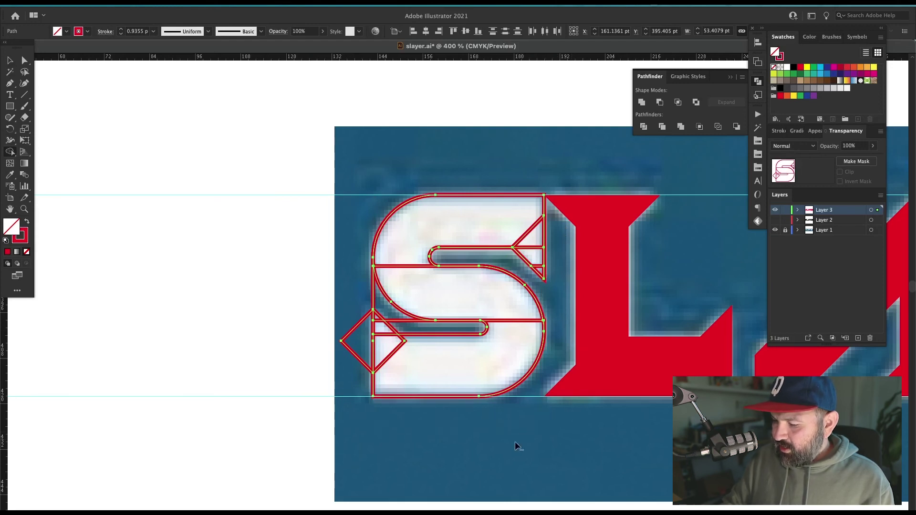
alt+click(357, 341)
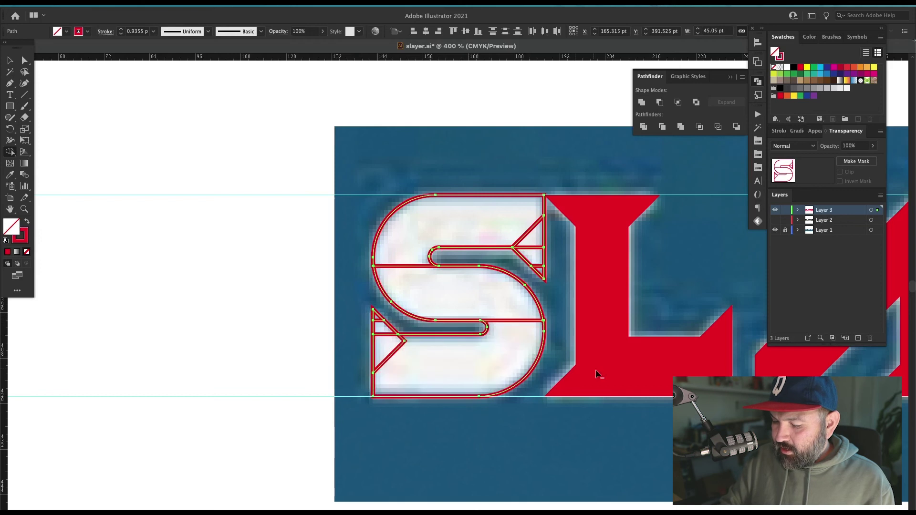
Merge the S's remaining regions into one shape with the Shape Builder and swap its outline for a solid red fill
mouse_move(346, 179)
mouse_down()
mouse_move(378, 232)
mouse_move(669, 433)
mouse_up()
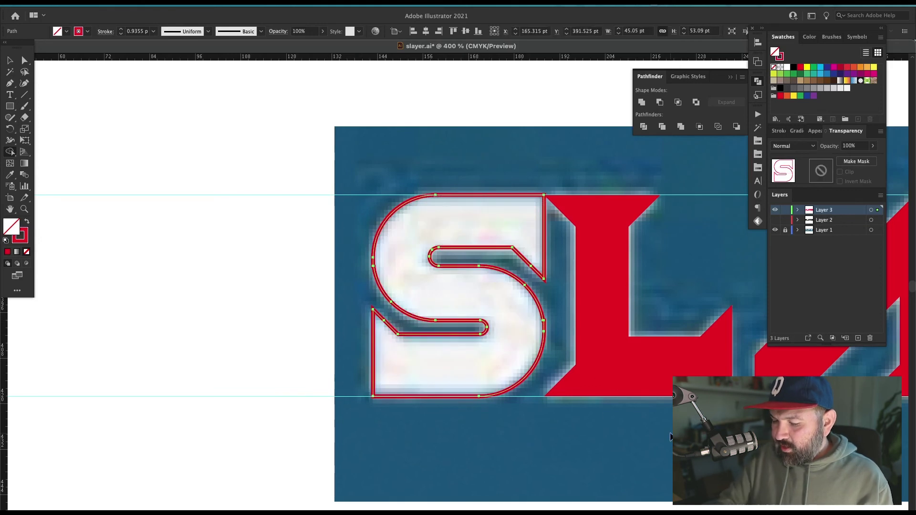
key(shift+x)
key(v)
click(346, 275)
key(shift+x)
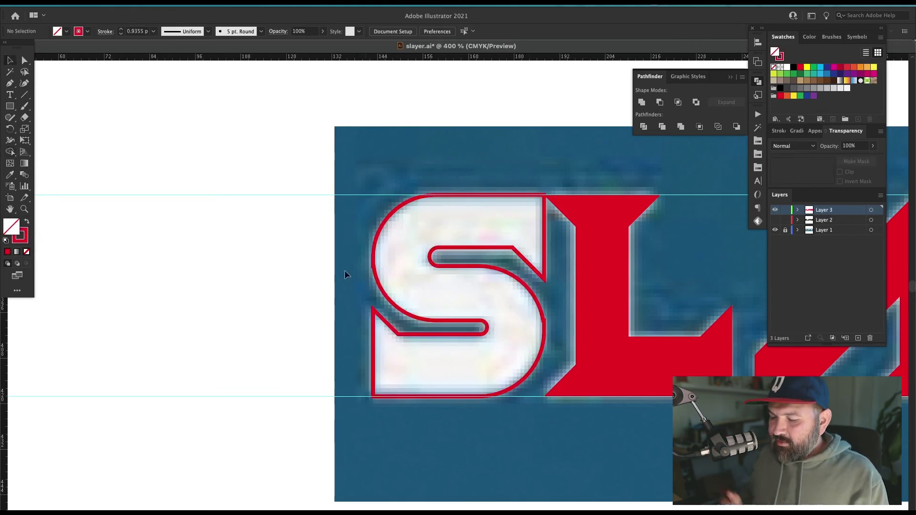
drag(359, 298, 491, 301)
key(shift+x)
key(super+shift+a)
Examine the finished red lettering against the reference image, both as a whole and close up from the S to the A
key(super+minus)
key(super+minus)
key(super+minus)
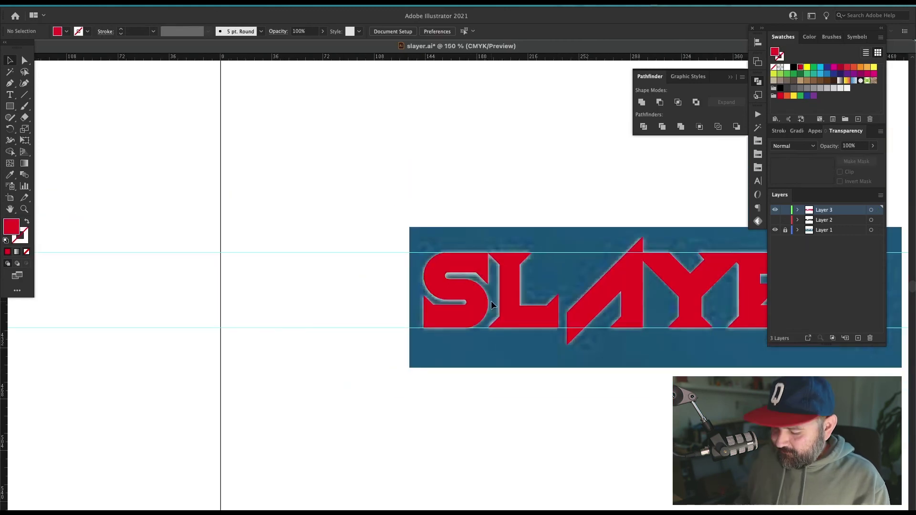
drag(650, 372, 479, 413)
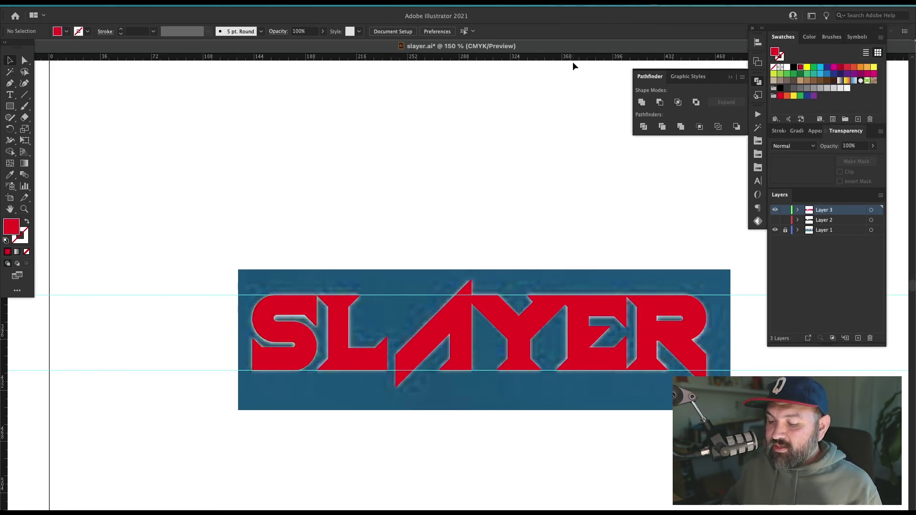
key(z)
drag(407, 271, 275, 442)
scroll(340, 382, right, 2)
key(v)
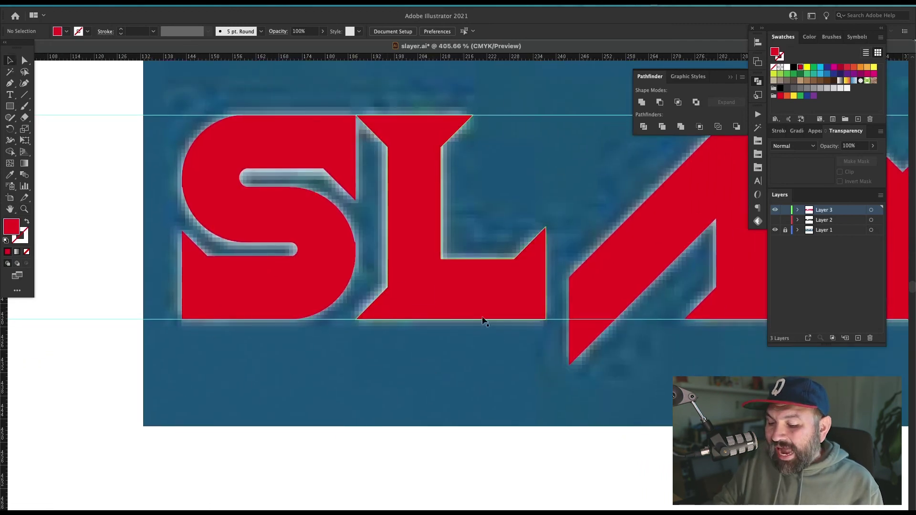
scroll(482, 322, right, 4)
drag(573, 363, 536, 362)
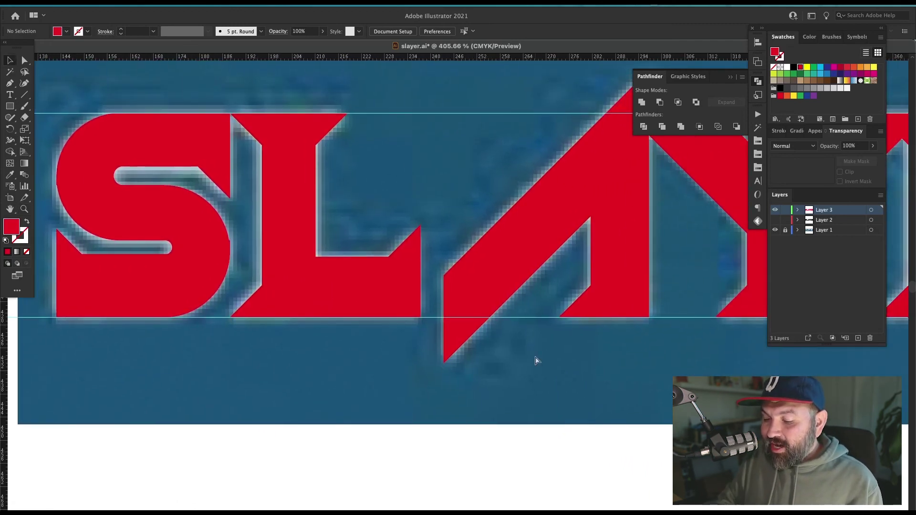
key(super+minus)
key(super+minus)
key(super+minus)
key(super+minus)
drag(608, 380, 490, 396)
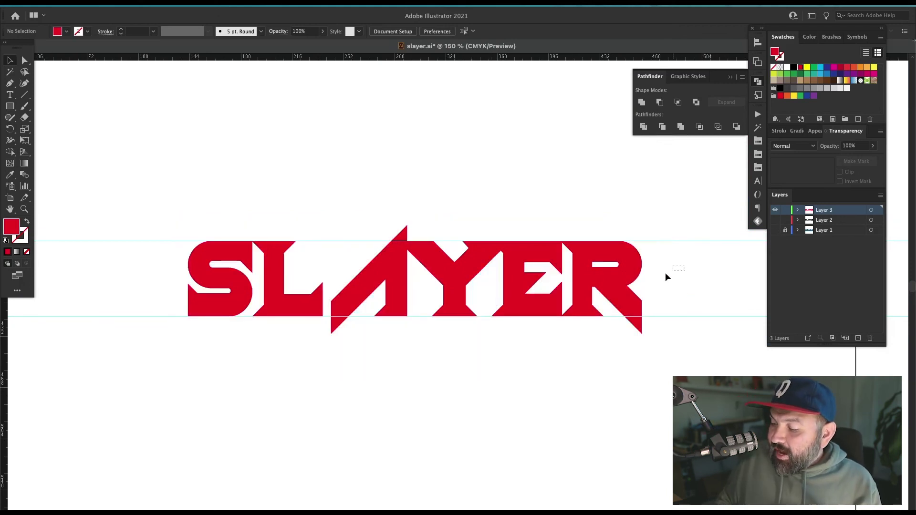
Select all the SLAYER letters and change their fill to black
drag(667, 277, 170, 334)
click(793, 66)
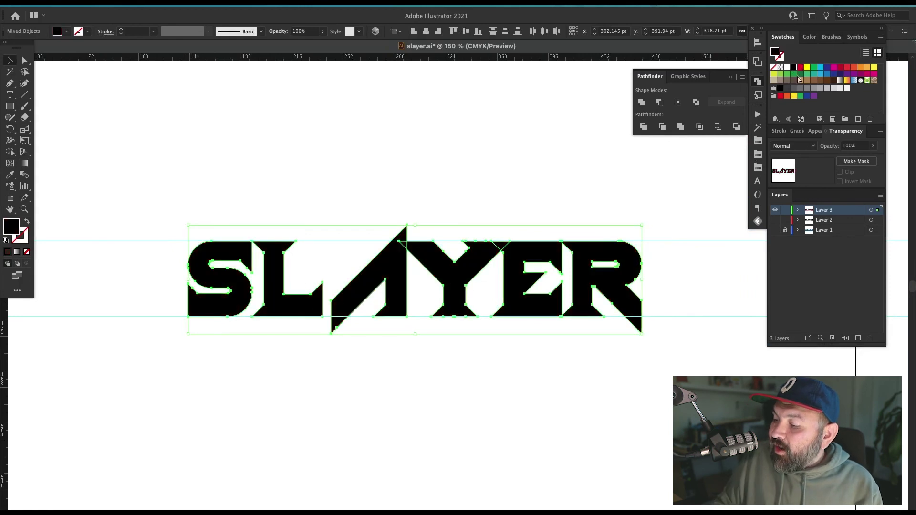
click(485, 438)
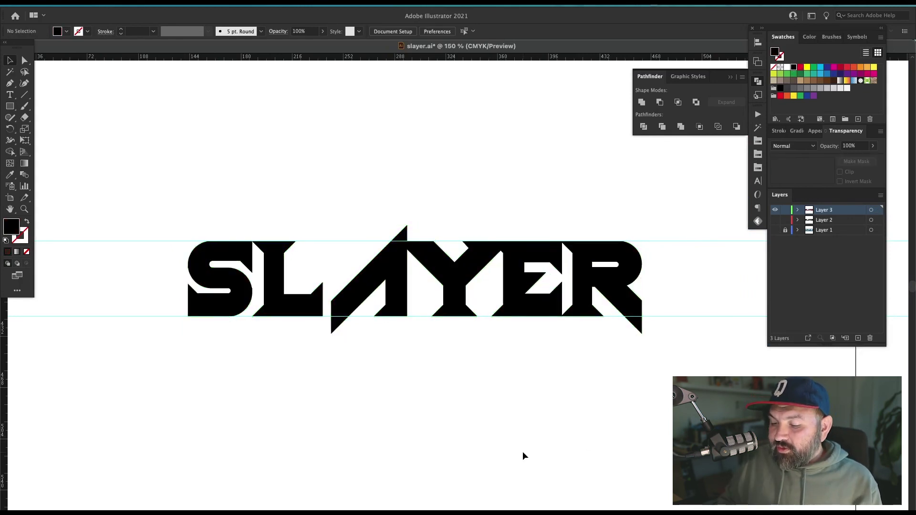